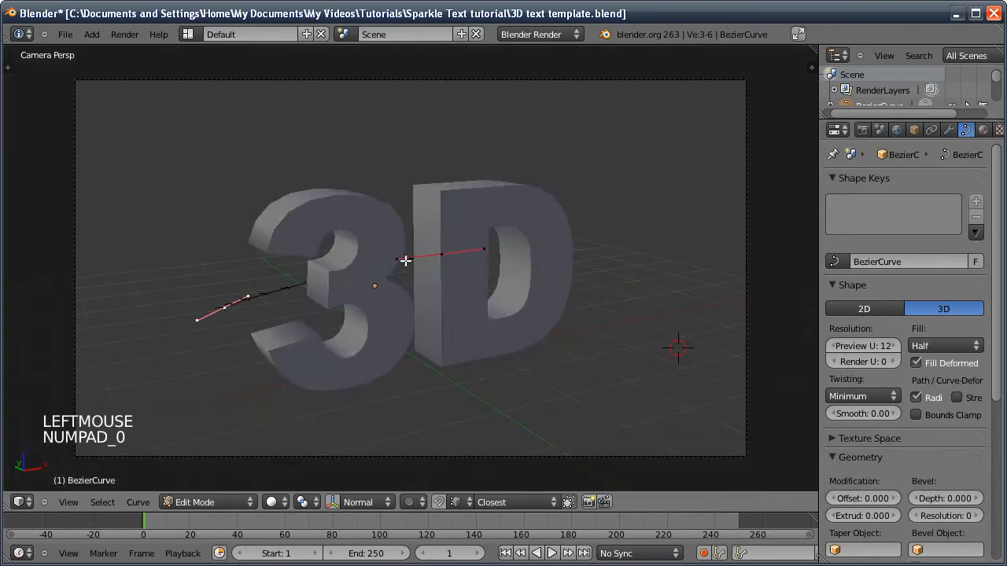
# Step: Move the Bezier curve's far end point beyond the camera frame's upper right corner and its other end point further out past the 3
pyautogui.click(445, 256)
pyautogui.press('g')
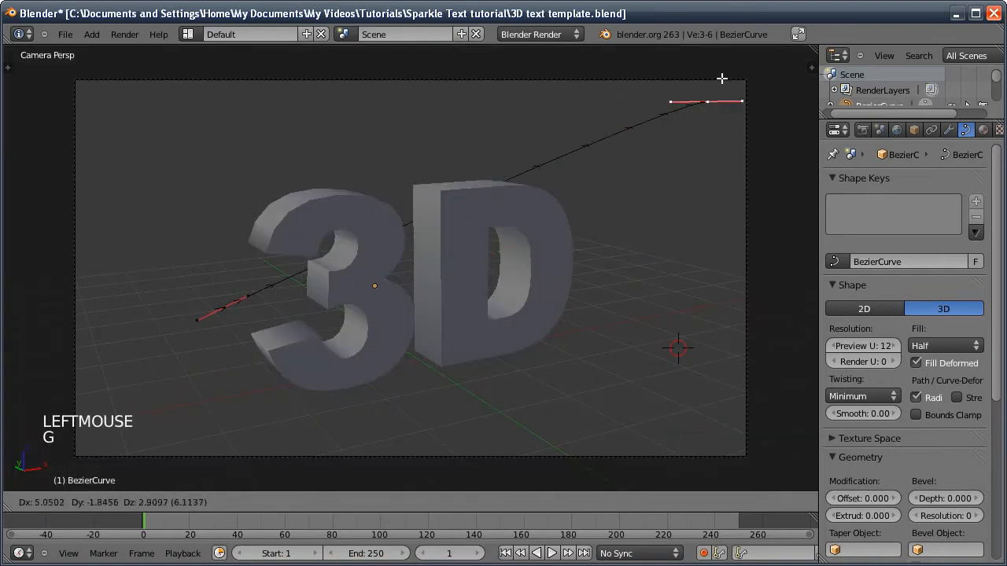
pyautogui.click(748, 56)
pyautogui.click(212, 304)
pyautogui.press('g')
pyautogui.click(162, 271)
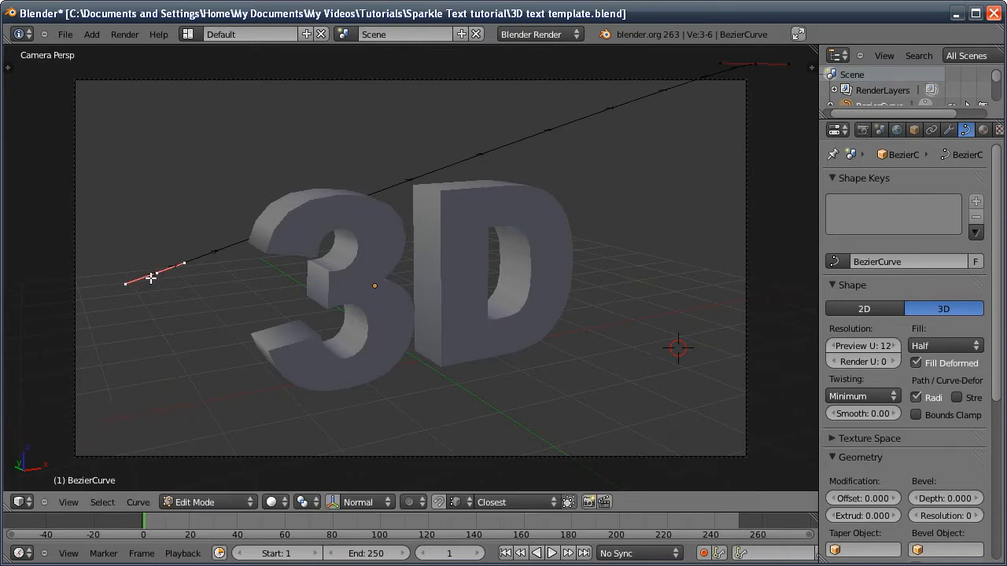
# Step: Extrude the curve with one point beyond the D and another back near the lower part of the 3
pyautogui.press('e')
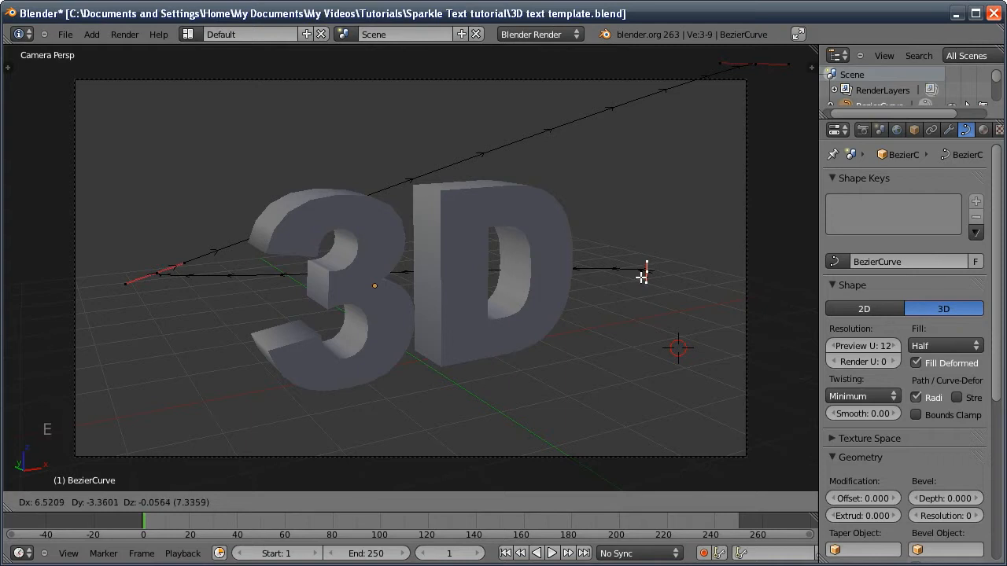
pyautogui.click(643, 277)
pyautogui.press('e')
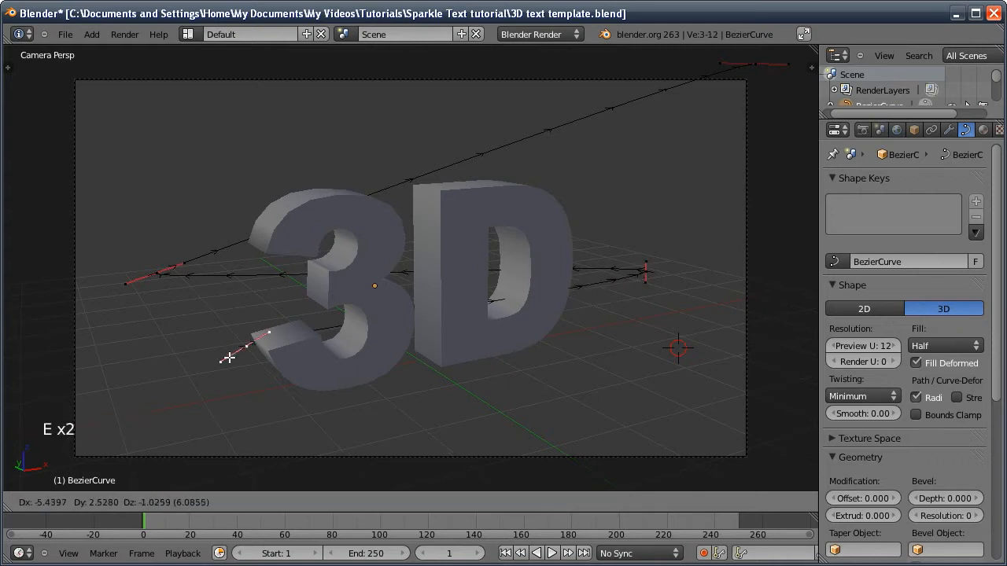
pyautogui.click(228, 340)
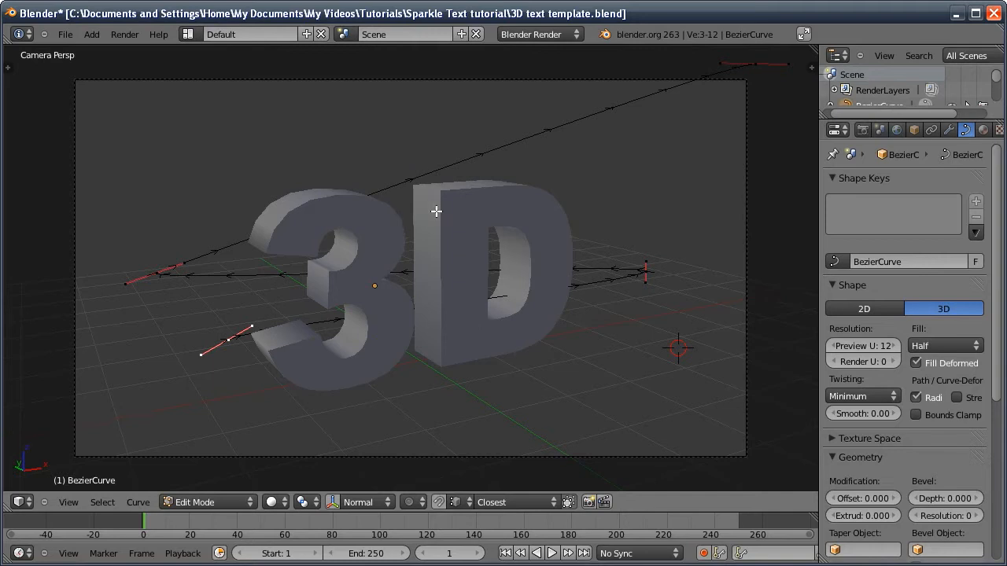
# Step: Rearrange the curve's points as seen from above so the path zigzags behind the text towards the 3
pyautogui.moveTo(436, 211); pyautogui.dragTo(394, 308, button='middle')
pyautogui.press('KP_7')
pyautogui.keyDown('ctrl'); pyautogui.moveTo(474, 315); pyautogui.dragTo(367, 317, button='middle'); pyautogui.keyUp('ctrl')
pyautogui.moveTo(665, 323); pyautogui.dragTo(660, 147)
pyautogui.moveTo(213, 312); pyautogui.dragTo(189, 377)
pyautogui.moveTo(461, 432); pyautogui.dragTo(494, 367)
pyautogui.keyDown('shift'); pyautogui.moveTo(238, 275); pyautogui.dragTo(260, 315, button='middle'); pyautogui.keyUp('shift')
pyautogui.keyDown('ctrl'); pyautogui.moveTo(260, 315); pyautogui.dragTo(257, 331, button='middle'); pyautogui.keyUp('ctrl')
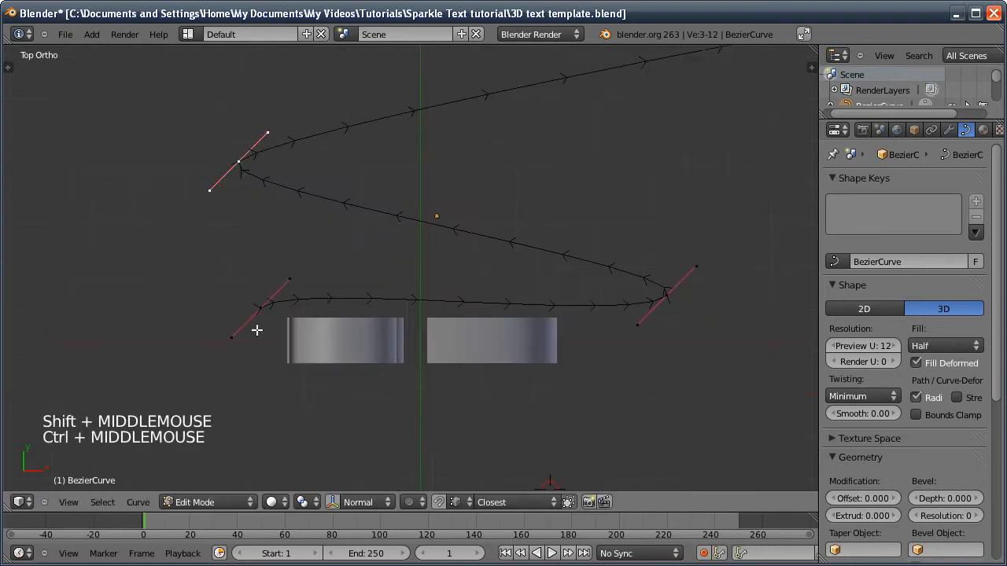
# Step: Move the curve's last point beside the outer side of the 3 and rotate its handles parallel to the text's depth
pyautogui.click(254, 310)
pyautogui.press('g')
pyautogui.click(266, 347)
pyautogui.press('r')
pyautogui.click(292, 269)
# Step: Lengthen and straighten the handles of the point beside the 3 so the curve bends widely around the letter
pyautogui.press('s')
pyautogui.press('s')
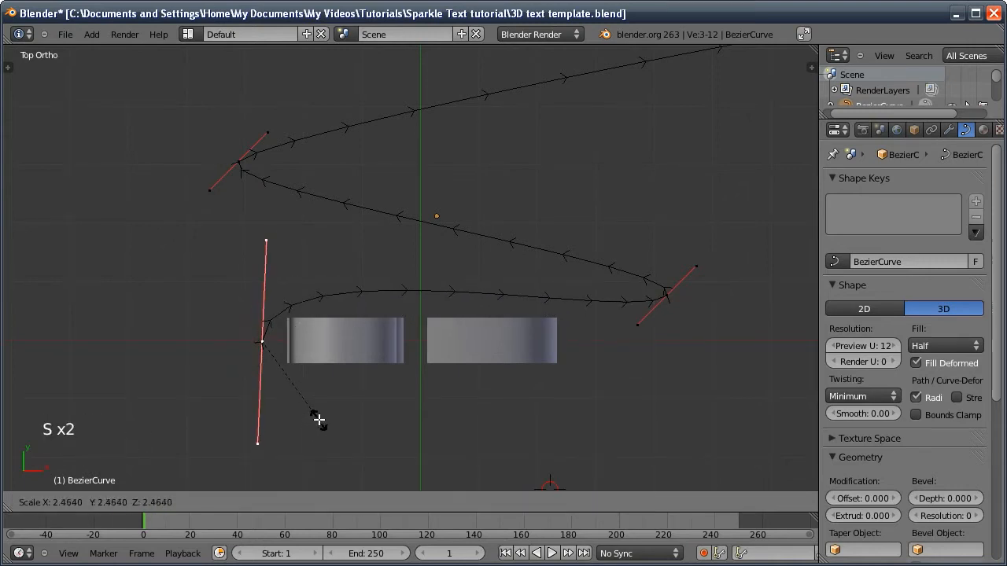
pyautogui.click(308, 384)
pyautogui.press('r')
pyautogui.click(312, 373)
pyautogui.press('s')
pyautogui.press('s')
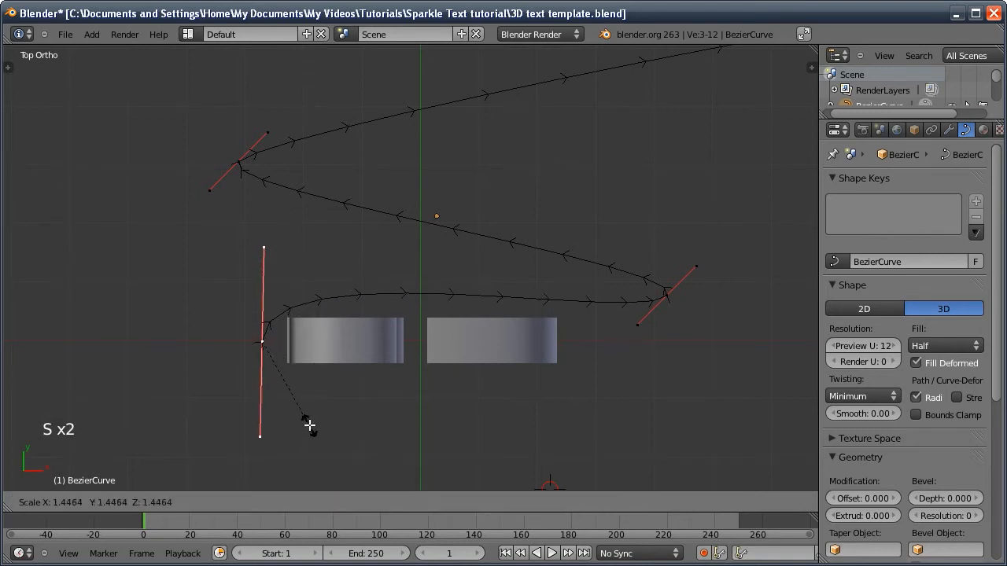
pyautogui.click(306, 417)
# Step: Extrude a point in front of the text near the gap between the letters, with its handles parallel to the text front
pyautogui.press('e')
pyautogui.press('e')
pyautogui.click(445, 414)
pyautogui.press('r')
pyautogui.click(401, 302)
pyautogui.press('g')
pyautogui.click(401, 289)
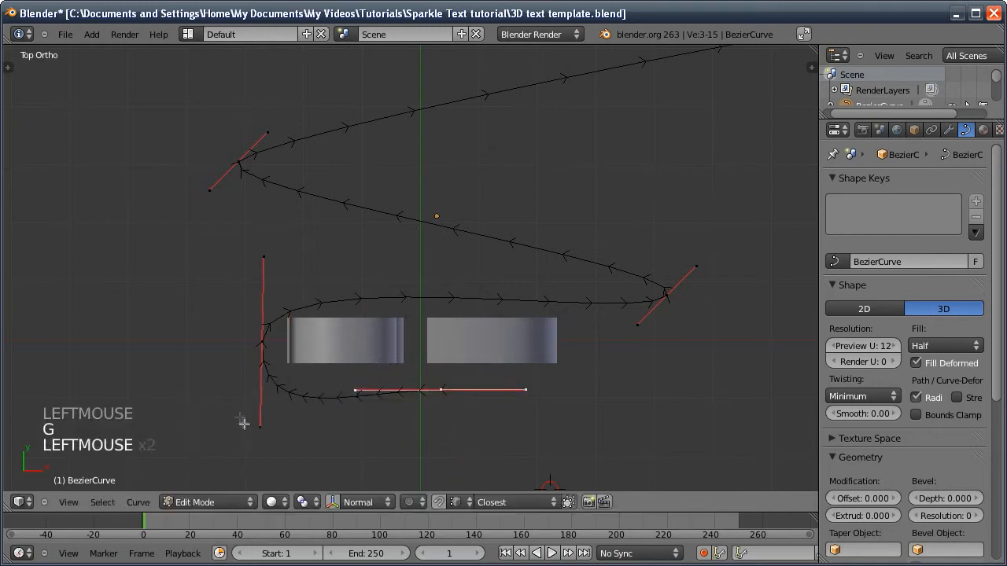
# Step: Extrude a point beside the outer side of the D, then rotate, scale and position it so the curve rounds the letter
pyautogui.press('e')
pyautogui.press('e')
pyautogui.press('e')
pyautogui.click(622, 347)
pyautogui.press('r')
pyautogui.press('s')
pyautogui.press('s')
pyautogui.click(609, 395)
pyautogui.press('g')
pyautogui.click(591, 396)
# Step: Extrude a point behind the text and rotate and position it to finish the loop around both letters
pyautogui.press('e')
pyautogui.click(449, 301)
pyautogui.press('r')
pyautogui.click(414, 259)
pyautogui.press('g')
pyautogui.moveTo(422, 345); pyautogui.dragTo(542, 253, button='middle')
pyautogui.moveTo(476, 288); pyautogui.dragTo(393, 277, button='middle')
# Step: Duplicate the four points of the loop around the text and raise the copy about 0.7 along the global Z axis
pyautogui.click(464, 387)
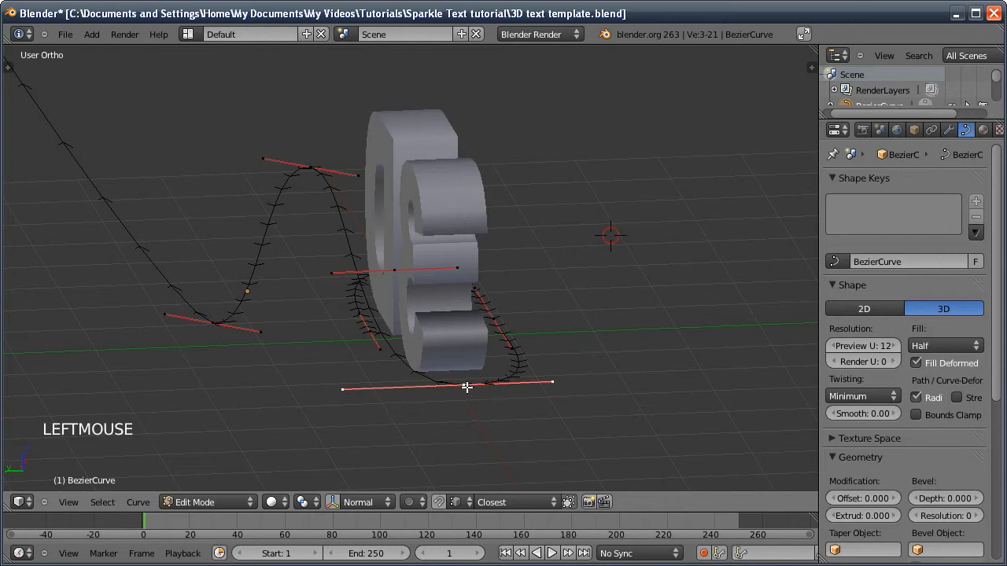
pyautogui.keyDown('shift'); pyautogui.click(494, 322); pyautogui.keyUp('shift')
pyautogui.keyDown('shift'); pyautogui.click(395, 294); pyautogui.keyUp('shift')
pyautogui.keyDown('shift'); pyautogui.click(358, 337); pyautogui.keyUp('shift')
pyautogui.moveTo(393, 332); pyautogui.dragTo(262, 322, button='middle')
pyautogui.press('KP_1')
pyautogui.keyDown('shift'); pyautogui.moveTo(342, 316); pyautogui.dragTo(358, 337, button='middle'); pyautogui.keyUp('shift')
pyautogui.hotkey('shift', 'd')
pyautogui.rightClick(354, 333)
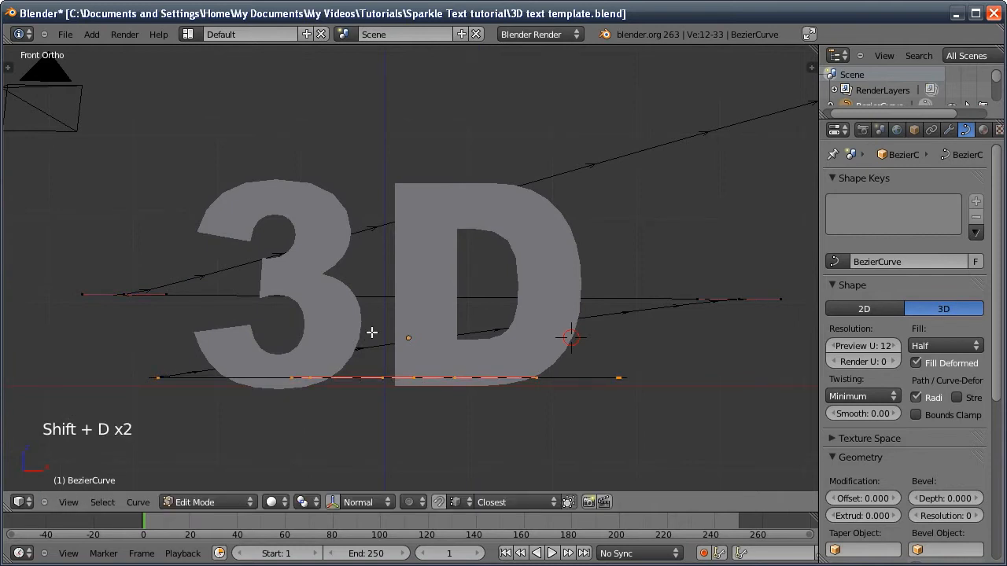
pyautogui.press('g')
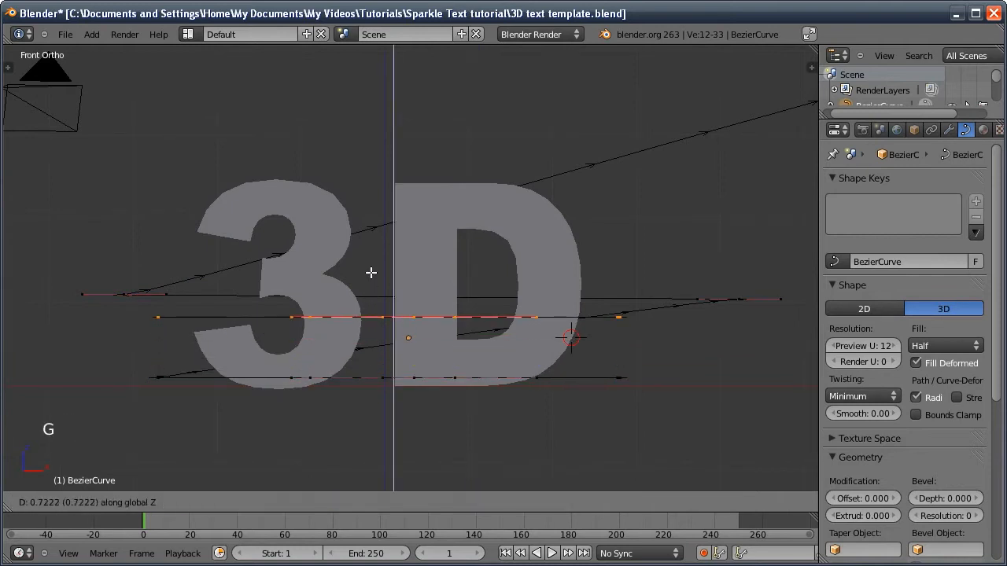
pyautogui.click(370, 278)
# Step: Duplicate the loop two more times, raising each copy along Z until the last one reaches the top of the letters
pyautogui.hotkey('shift', 'd')
pyautogui.press('g')
pyautogui.press('z')
pyautogui.click(373, 222)
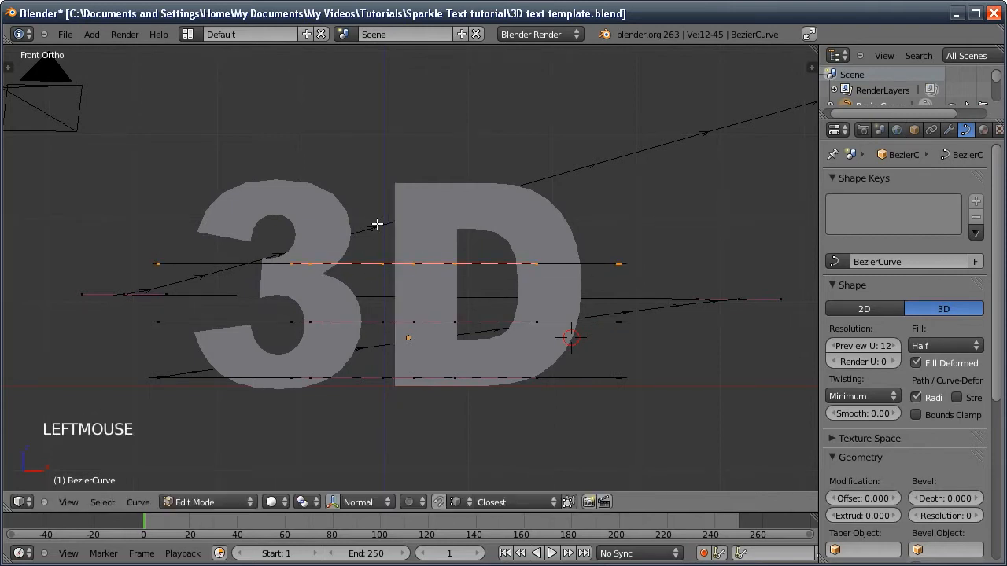
pyautogui.hotkey('shift', 'd')
pyautogui.rightClick(380, 227)
pyautogui.press('g')
pyautogui.click(315, 252)
pyautogui.moveTo(271, 262); pyautogui.dragTo(517, 293, button='middle')
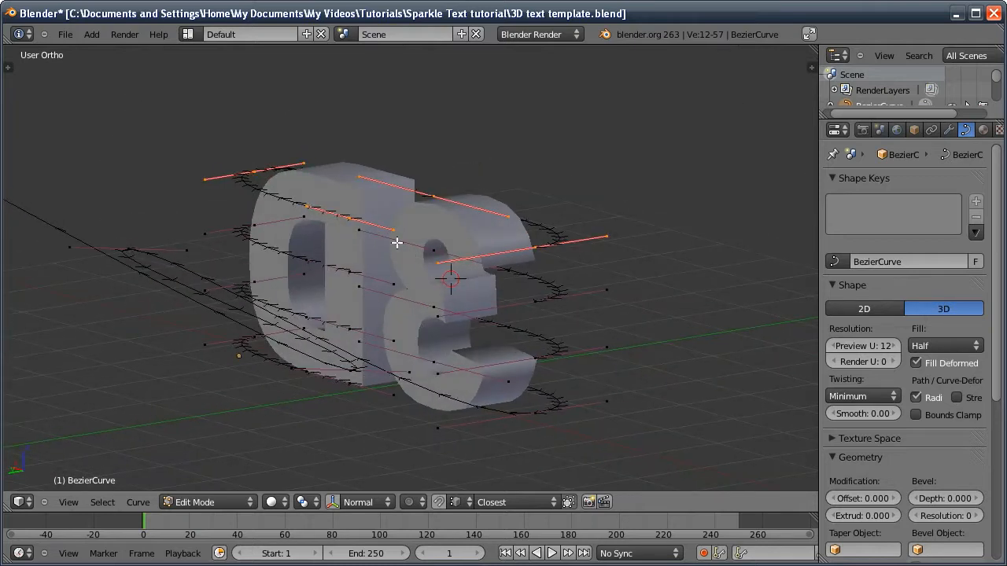
# Step: Connect the end points of the stacked loops with segments to form one continuous spiral around the text
pyautogui.keyDown('ctrl'); pyautogui.moveTo(402, 357); pyautogui.dragTo(378, 343, button='middle'); pyautogui.keyUp('ctrl')
pyautogui.moveTo(377, 343); pyautogui.dragTo(296, 255, button='middle')
pyautogui.click(294, 354)
pyautogui.keyDown('shift'); pyautogui.click(381, 376); pyautogui.keyUp('shift')
pyautogui.press('f')
pyautogui.moveTo(359, 387); pyautogui.dragTo(297, 342, button='middle')
pyautogui.click(268, 313)
pyautogui.keyDown('shift'); pyautogui.click(378, 313); pyautogui.keyUp('shift')
pyautogui.click(399, 305)
pyautogui.keyDown('shift'); pyautogui.click(367, 276); pyautogui.keyUp('shift')
pyautogui.press('f')
# Step: Extrude the top loop's end point upward above the text and rotate its handles about 91 degrees to stand vertical
pyautogui.click(183, 219)
pyautogui.moveTo(182, 219); pyautogui.dragTo(265, 234, button='middle')
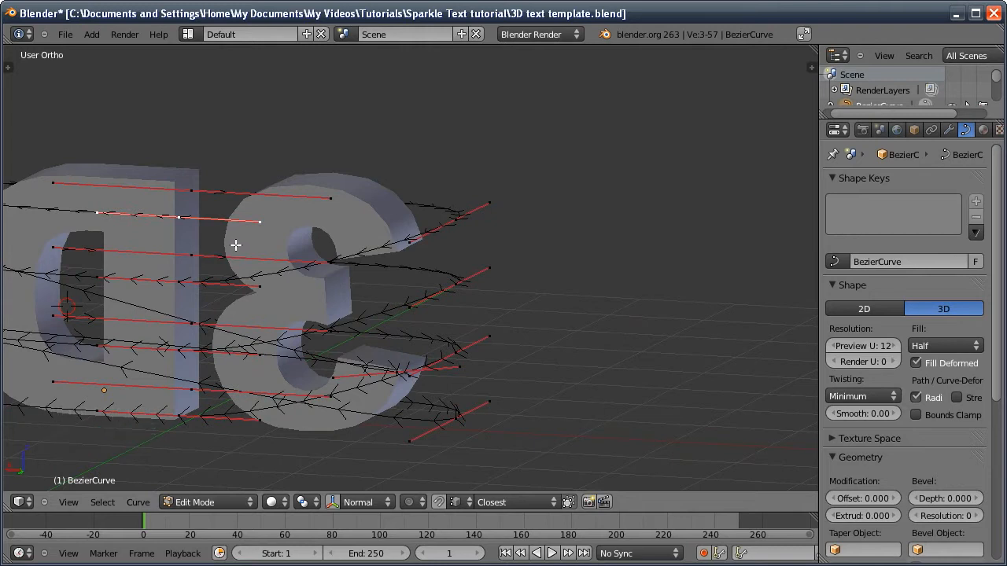
pyautogui.press('e')
pyautogui.click(254, 107)
pyautogui.press('KP_1')
pyautogui.keyDown('shift'); pyautogui.moveTo(254, 108); pyautogui.dragTo(367, 263, button='middle'); pyautogui.keyUp('shift')
pyautogui.press('r')
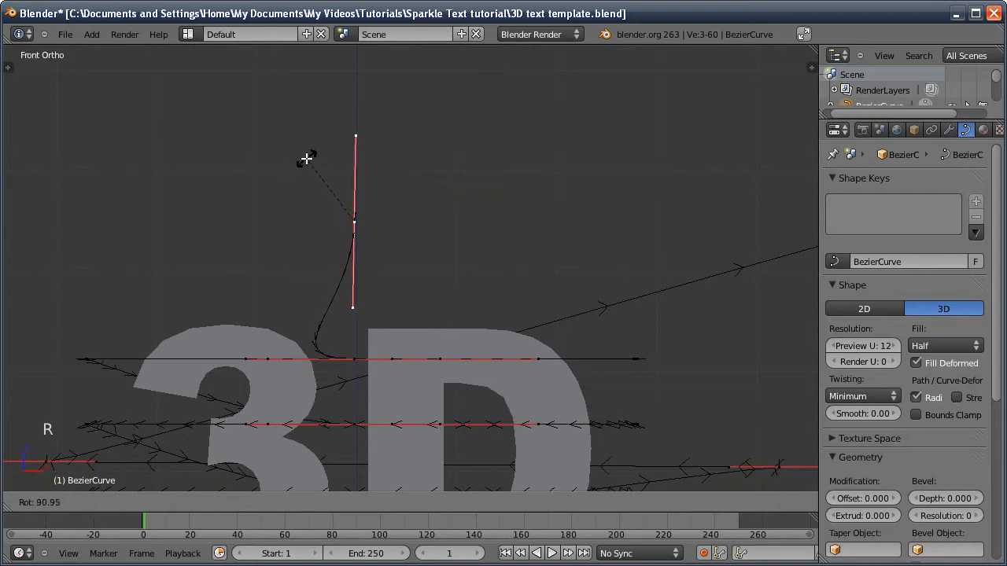
pyautogui.click(307, 159)
# Step: Shorten the handles of the top loop's last point and of the extruded end point, and move the end point higher
pyautogui.moveTo(304, 162); pyautogui.dragTo(281, 342, button='middle')
pyautogui.click(282, 342)
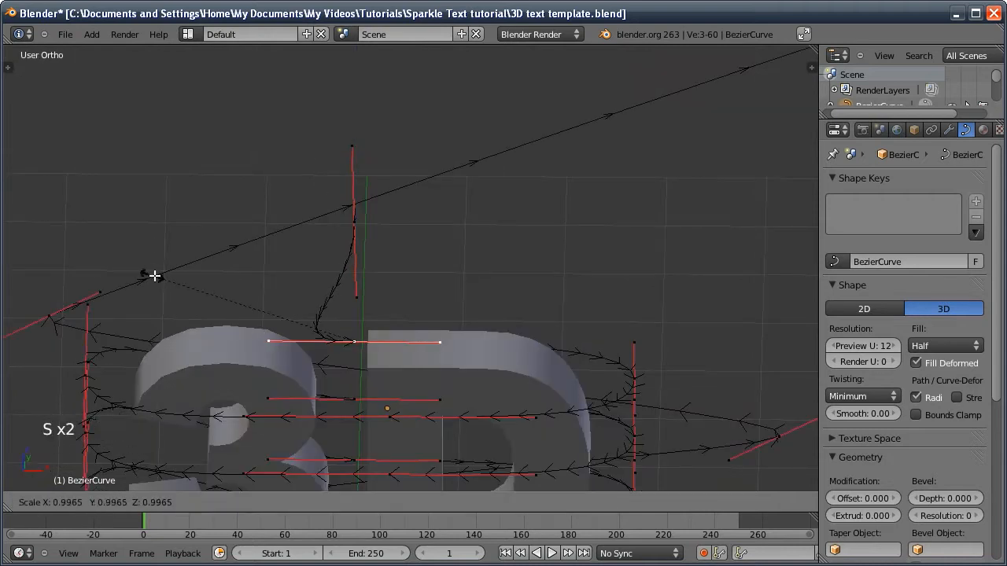
pyautogui.click(312, 325)
pyautogui.press('KP_1')
pyautogui.press('s')
pyautogui.press('s')
pyautogui.click(265, 232)
pyautogui.press('g')
pyautogui.click(259, 189)
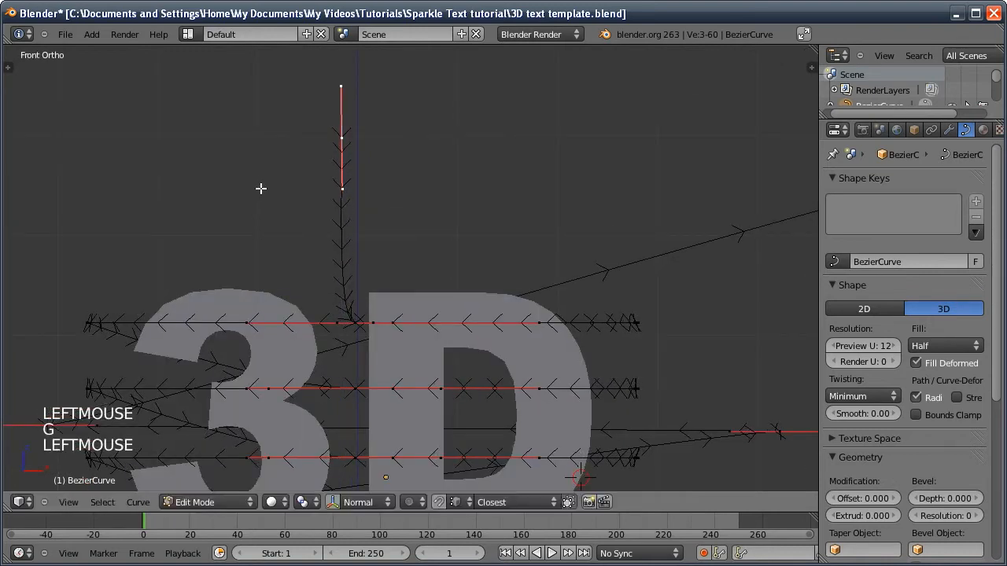
# Step: Set the handle type of the path's first three points to Vector and return to Object Mode
pyautogui.press('Tab')
pyautogui.moveTo(335, 297); pyautogui.dragTo(417, 283, button='middle')
pyautogui.keyDown('ctrl'); pyautogui.moveTo(417, 283); pyautogui.dragTo(406, 214, button='middle'); pyautogui.keyUp('ctrl')
pyautogui.press('Tab')
pyautogui.click(411, 170)
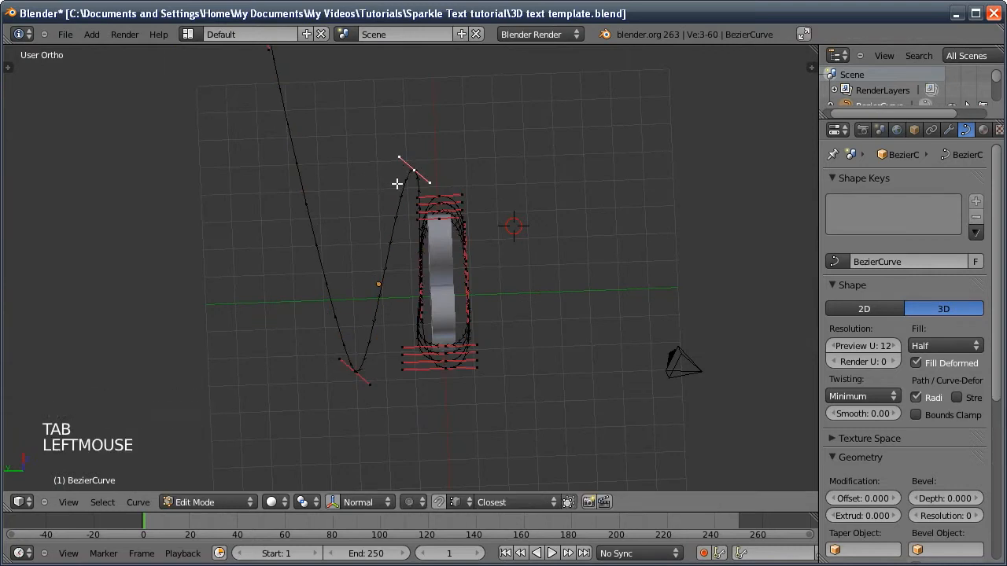
pyautogui.keyDown('shift'); pyautogui.moveTo(410, 170); pyautogui.dragTo(283, 261, button='middle'); pyautogui.keyUp('shift')
pyautogui.keyDown('shift'); pyautogui.click(314, 399); pyautogui.keyUp('shift')
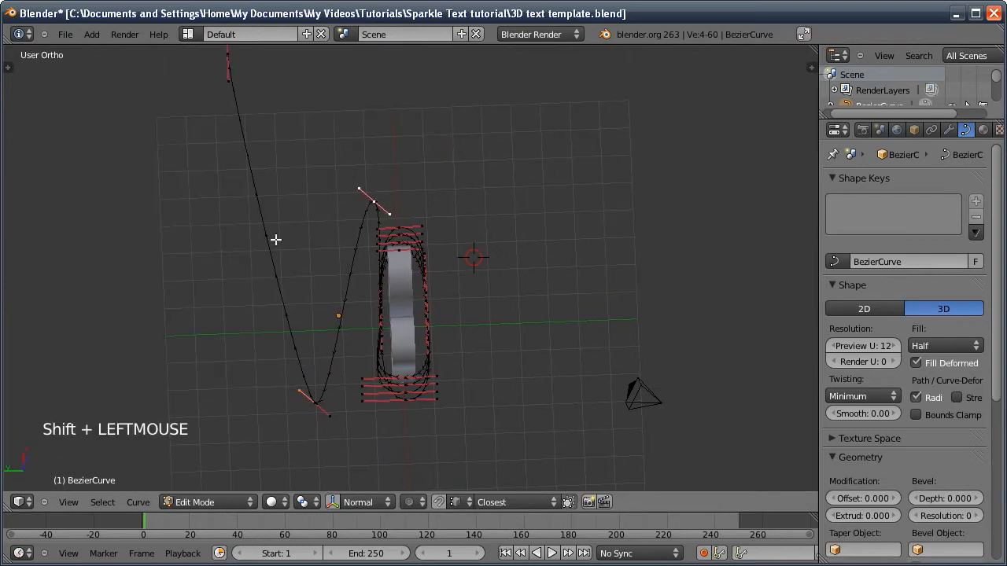
pyautogui.keyDown('shift'); pyautogui.moveTo(310, 336); pyautogui.dragTo(293, 352, button='middle'); pyautogui.keyUp('shift')
pyautogui.keyDown('shift'); pyautogui.click(206, 121); pyautogui.keyUp('shift')
pyautogui.press('t')
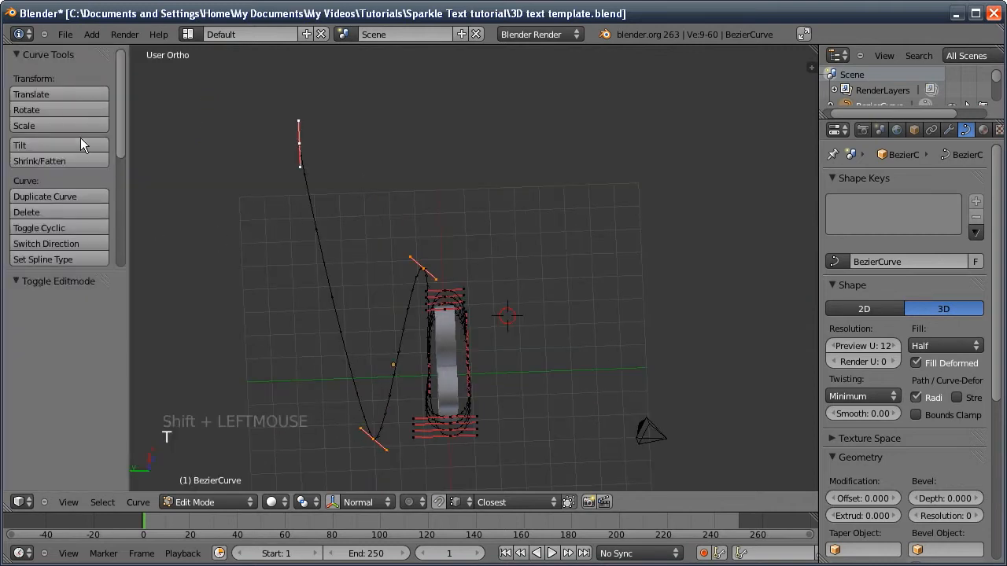
pyautogui.moveTo(83, 269); pyautogui.dragTo(86, 416)
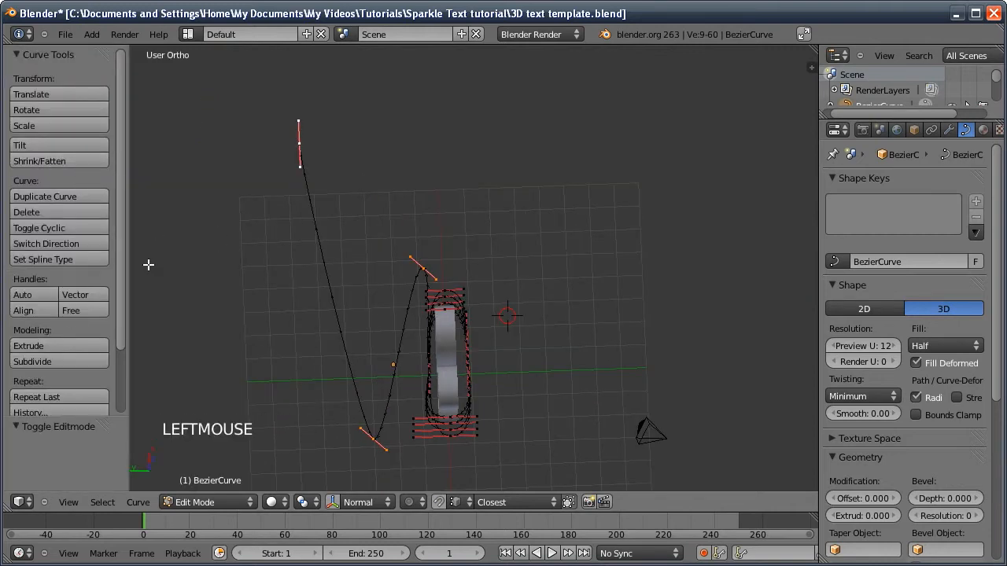
pyautogui.click(73, 295)
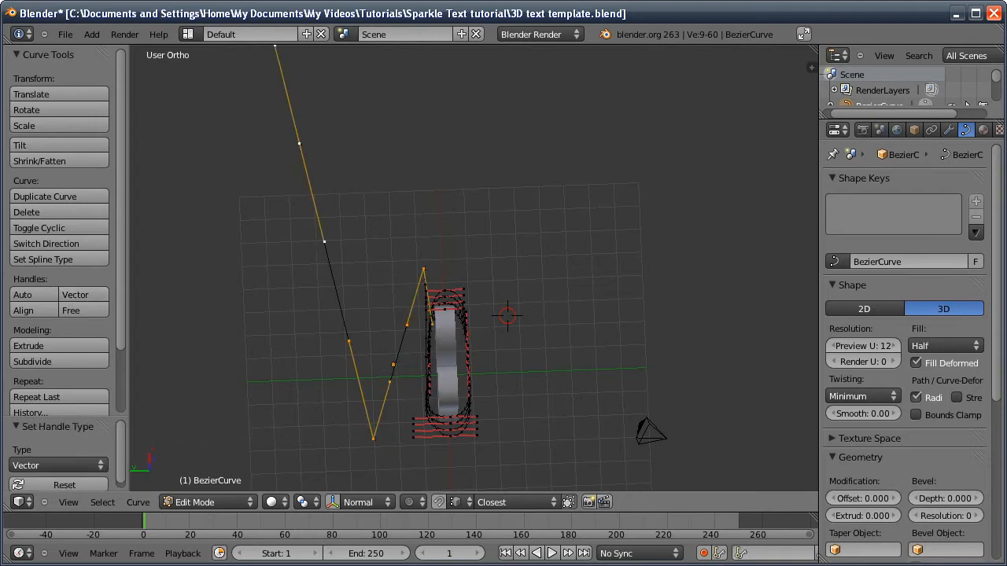
pyautogui.press('Tab')
pyautogui.press('t')
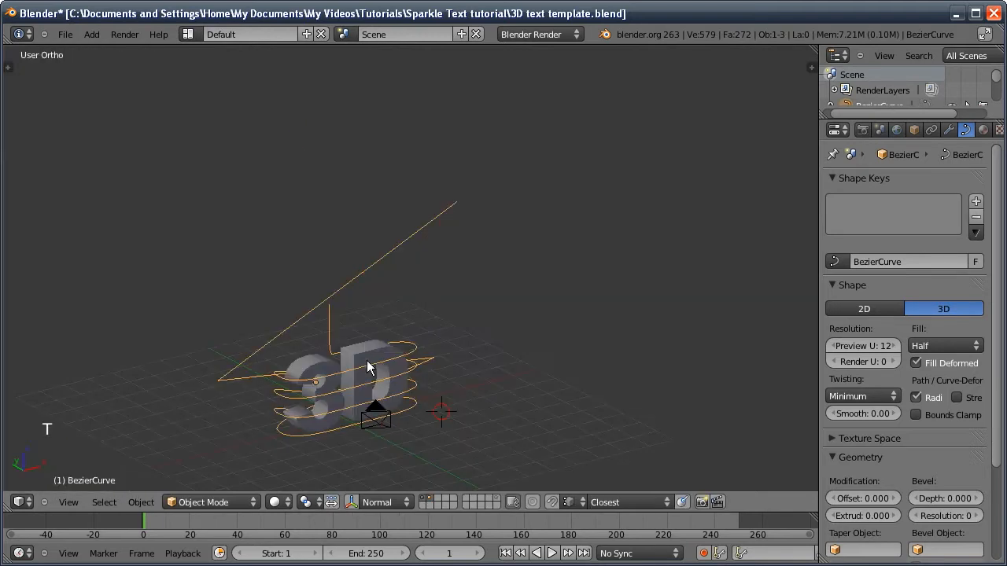
# Step: Place the 3D cursor in the empty space beside the D and add a UV sphere there
pyautogui.keyDown('ctrl'); pyautogui.moveTo(367, 360); pyautogui.dragTo(337, 329, button='middle'); pyautogui.keyUp('ctrl')
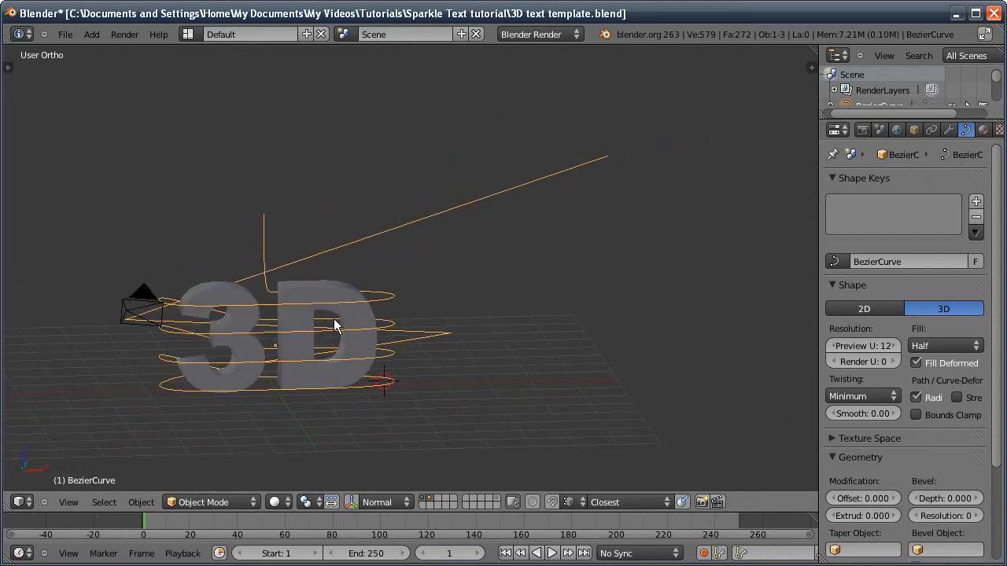
pyautogui.press('KP_1')
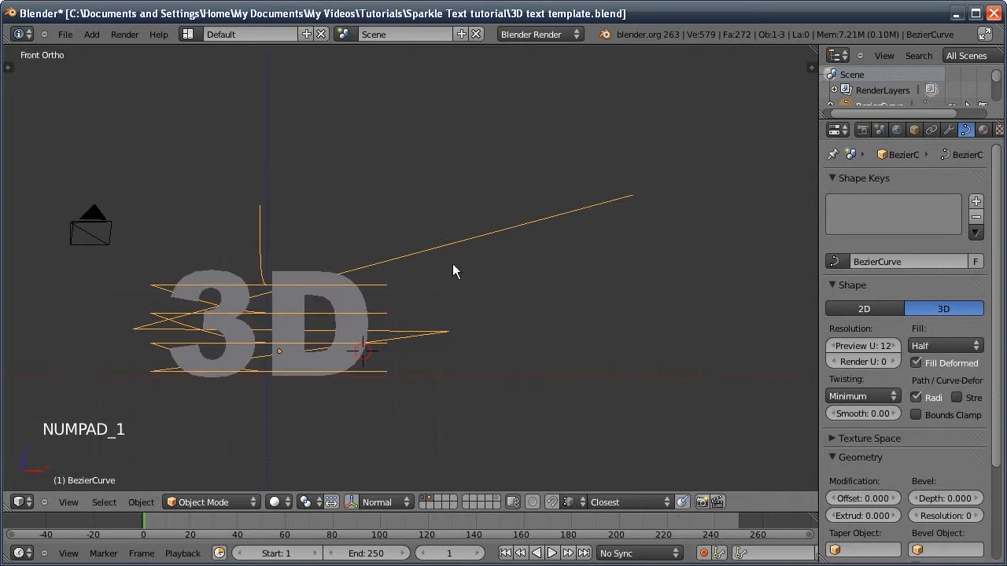
pyautogui.keyDown('shift'); pyautogui.moveTo(438, 228); pyautogui.dragTo(418, 292, button='middle'); pyautogui.keyUp('shift')
pyautogui.rightClick(431, 306)
pyautogui.hotkey('shift', 'a')
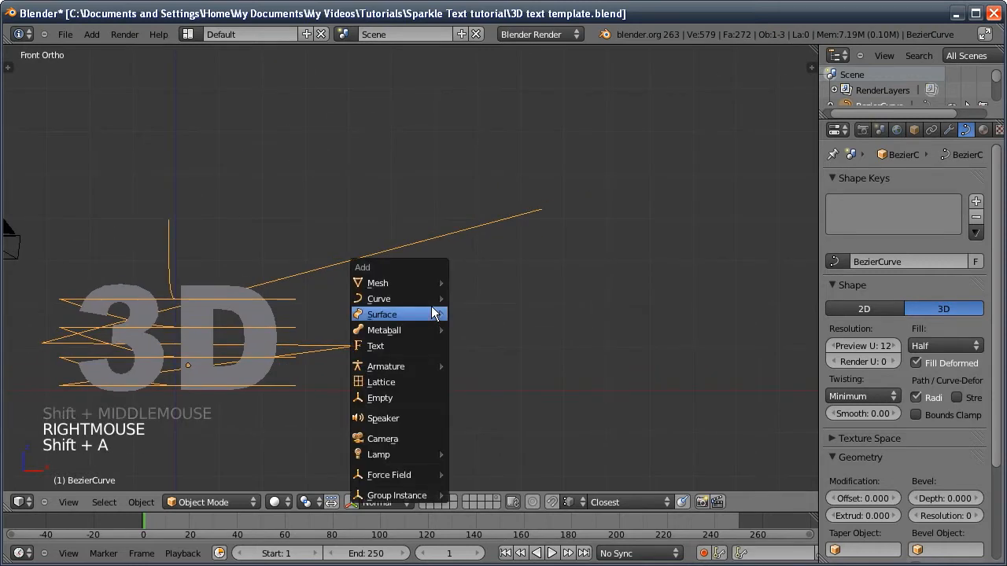
pyautogui.moveTo(401, 284)
pyautogui.click(474, 333)
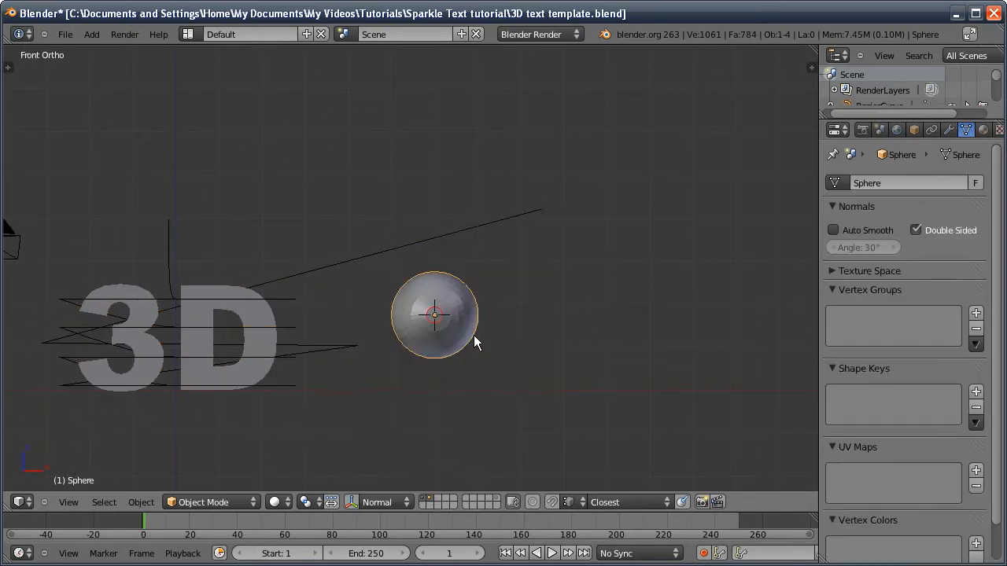
# Step: Apply the sphere's location and use Geometry to Origin to bring it to the world origin, scaling it down to a little over a third
pyautogui.hotkey('ctrl', 'a')
pyautogui.click(421, 317)
pyautogui.hotkey('ctrl', 'alt', 'shift', 'c')
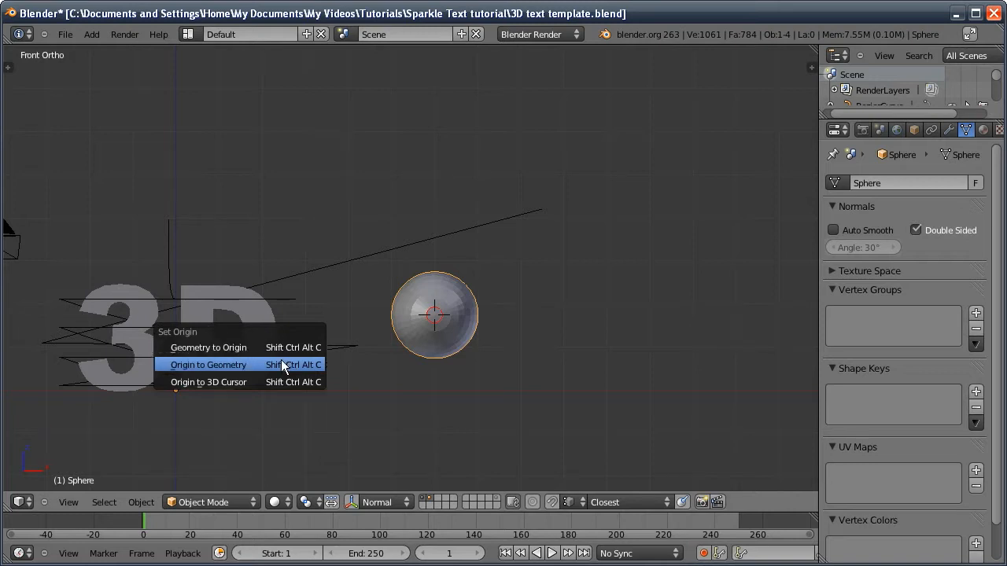
pyautogui.click(272, 348)
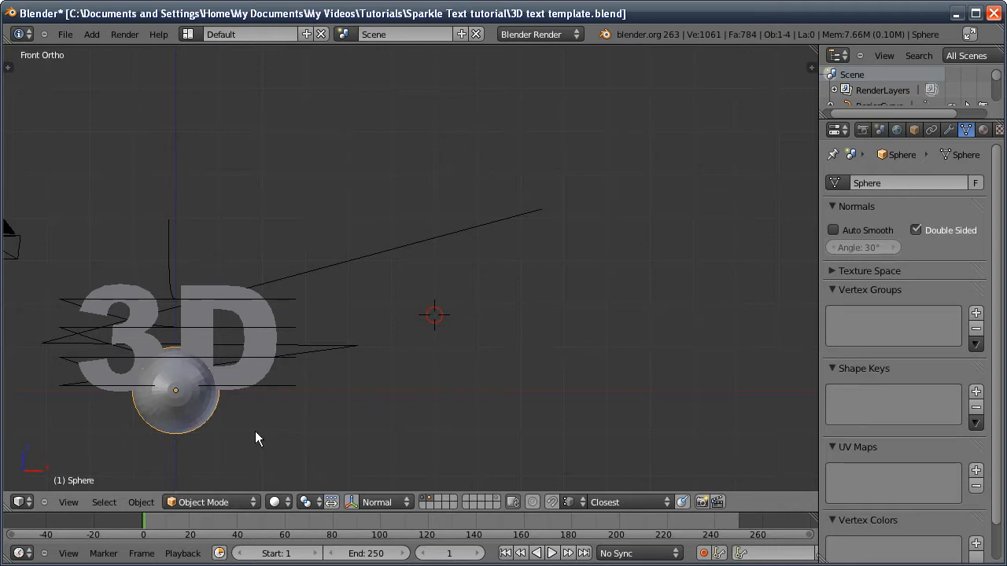
pyautogui.press('s')
pyautogui.click(269, 401)
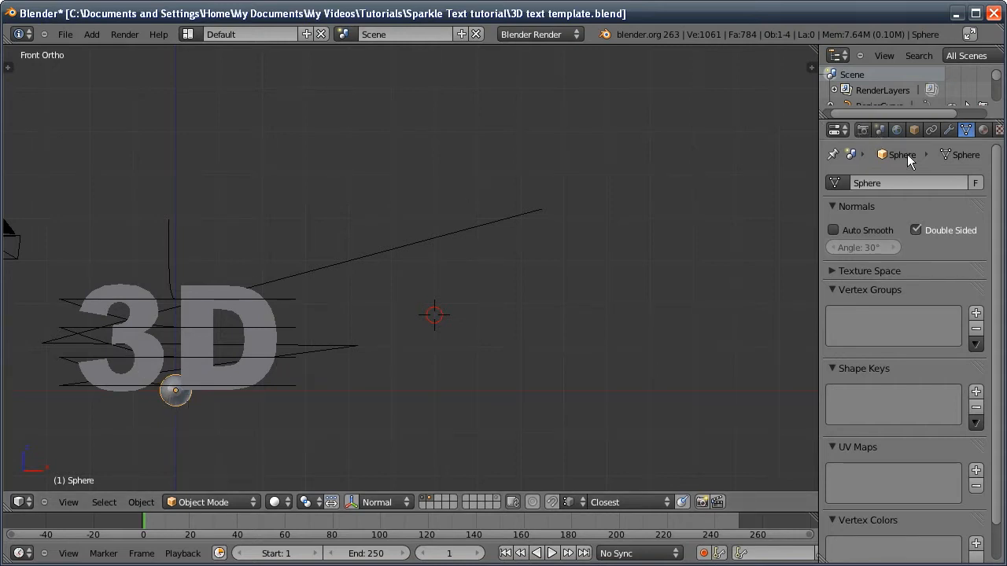
# Step: Add a Follow Path constraint to the sphere with BezierCurve as the target and enable Follow Curve
pyautogui.click(932, 130)
pyautogui.click(905, 183)
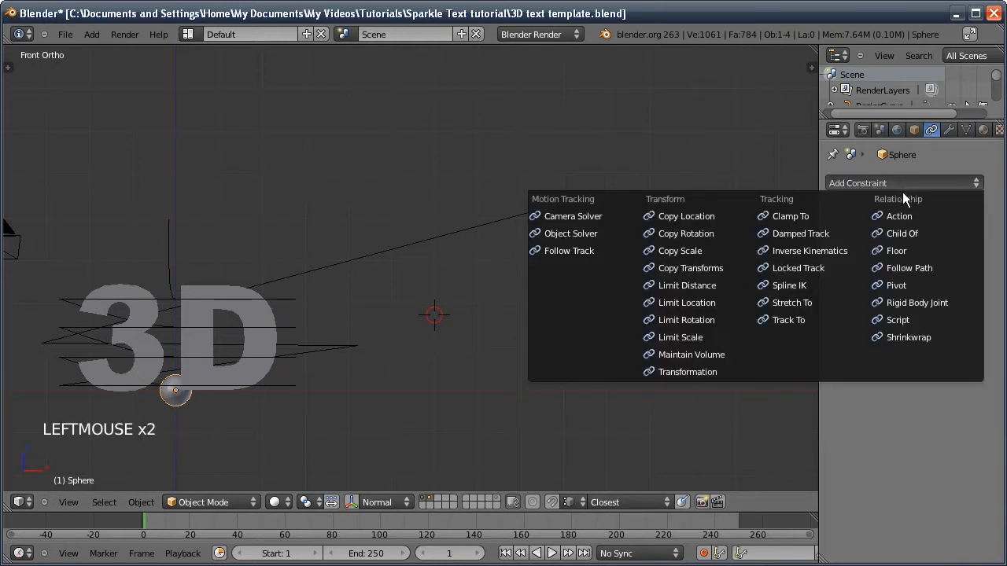
pyautogui.click(907, 268)
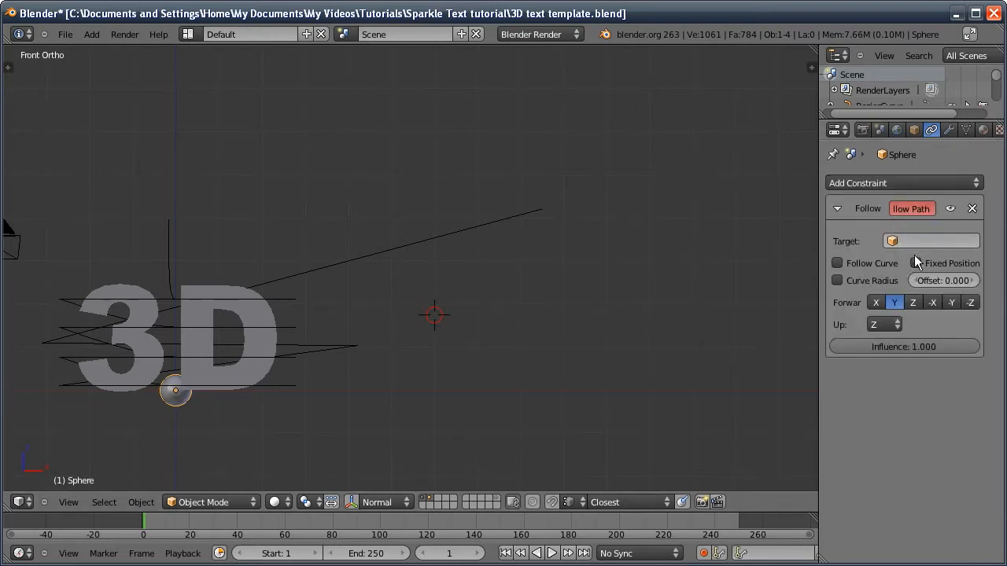
pyautogui.click(405, 248)
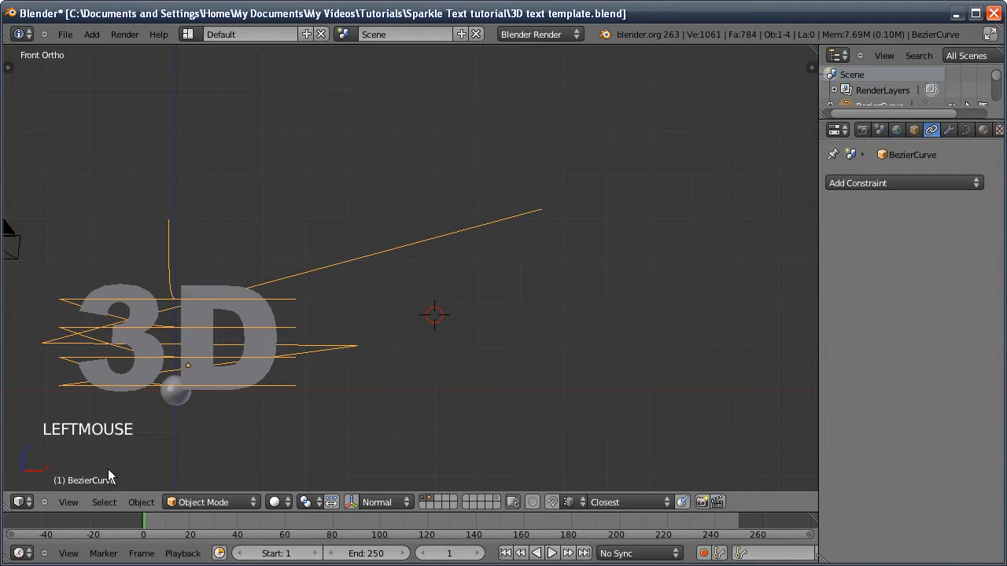
pyautogui.click(177, 393)
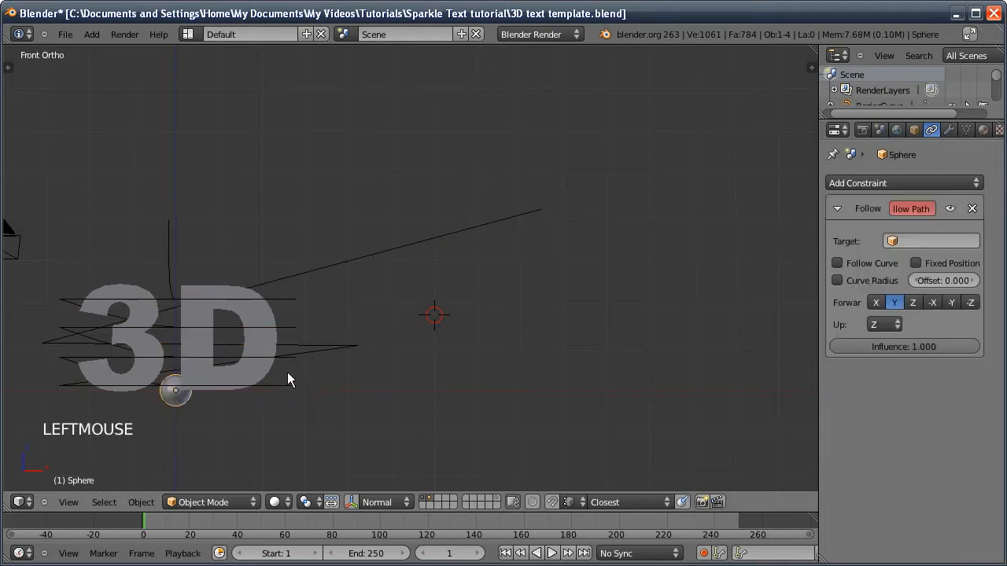
pyautogui.click(924, 240)
pyautogui.click(910, 264)
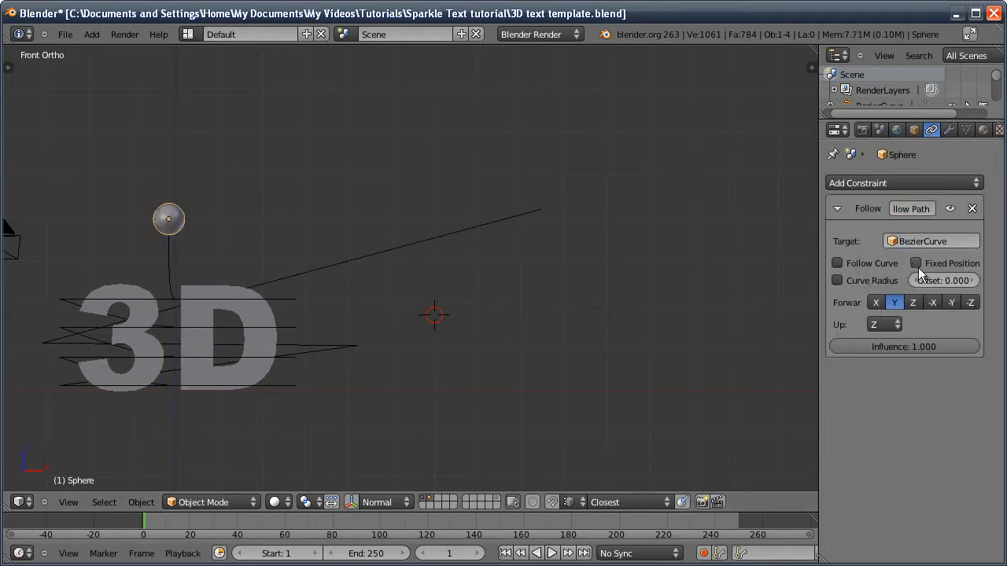
pyautogui.click(838, 263)
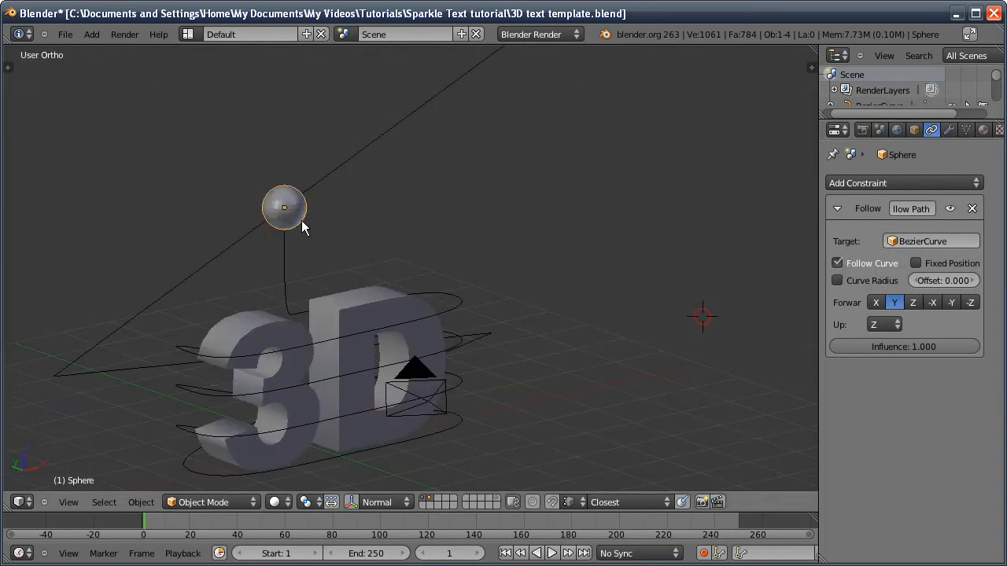
# Step: Select the spiral curve and set its Path Animation length to 250 frames
pyautogui.moveTo(301, 220)
pyautogui.mouseDown(button='middle')
pyautogui.moveTo(259, 224)
pyautogui.moveTo(310, 234)
pyautogui.mouseUp(button='middle')
pyautogui.click(348, 141)
pyautogui.click(324, 158)
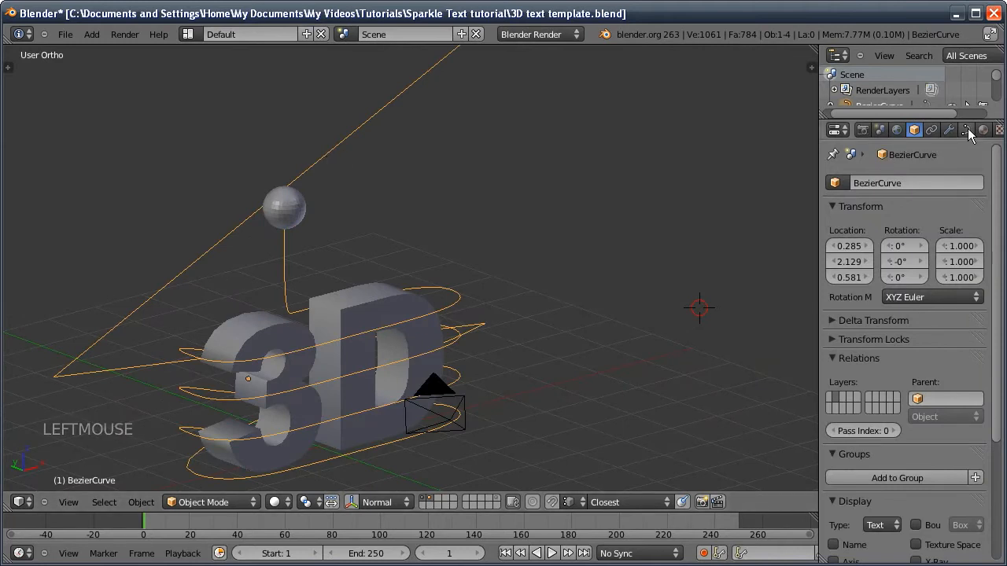
pyautogui.click(967, 130)
pyautogui.moveTo(899, 423); pyautogui.dragTo(899, 301, button='middle')
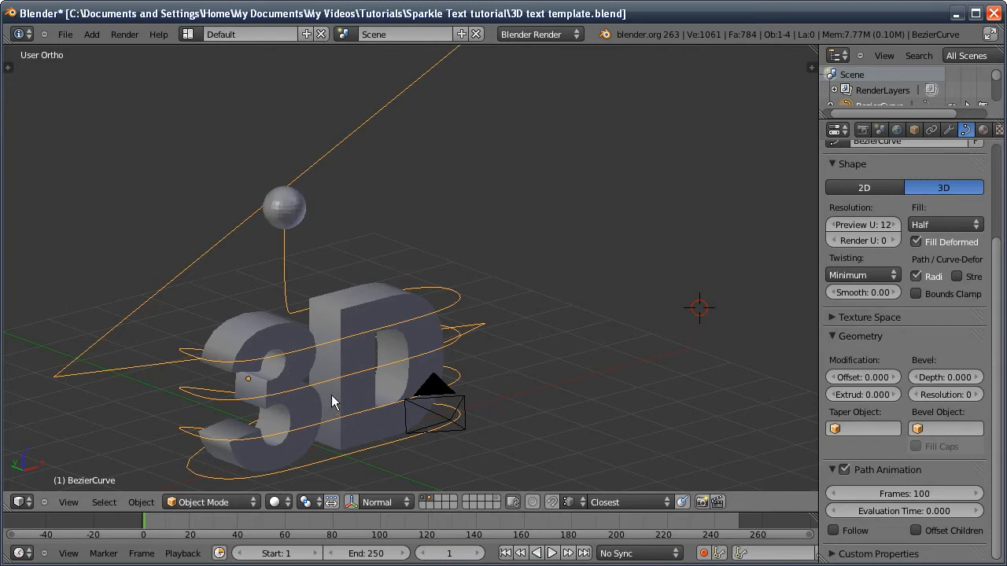
pyautogui.click(903, 488)
pyautogui.write('250')
pyautogui.press('Return')
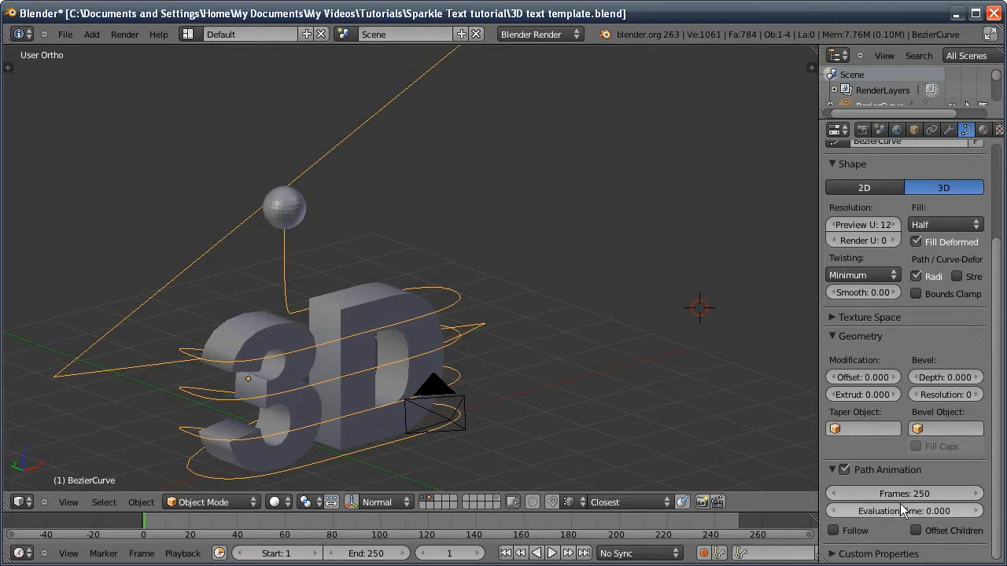
# Step: Set the curve's Evaluation Time to 250 and scrub it back and forth to check the sphere's direction of travel
pyautogui.click(900, 506)
pyautogui.write('250')
pyautogui.press('Return')
pyautogui.keyDown('ctrl'); pyautogui.moveTo(747, 301); pyautogui.dragTo(598, 236, button='middle'); pyautogui.keyUp('ctrl')
pyautogui.keyDown('shift'); pyautogui.moveTo(598, 236); pyautogui.dragTo(474, 196, button='middle'); pyautogui.keyUp('shift')
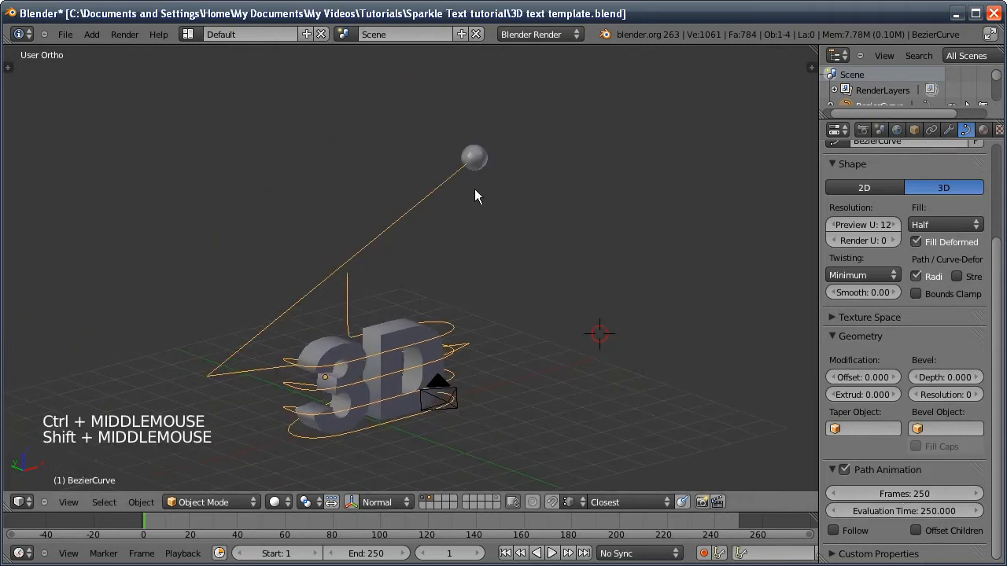
pyautogui.moveTo(905, 512); pyautogui.dragTo(852, 527)
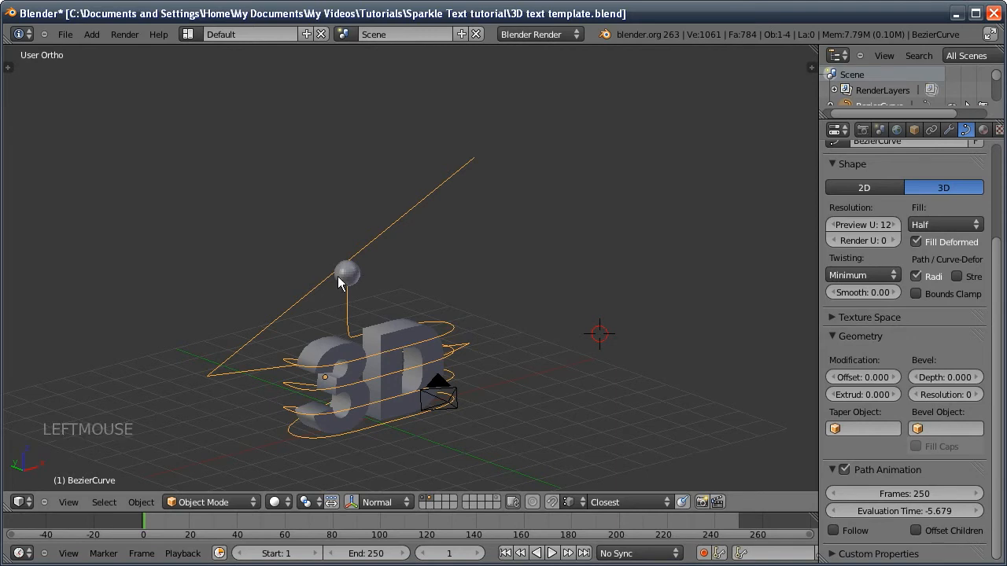
pyautogui.moveTo(903, 510); pyautogui.dragTo(959, 513)
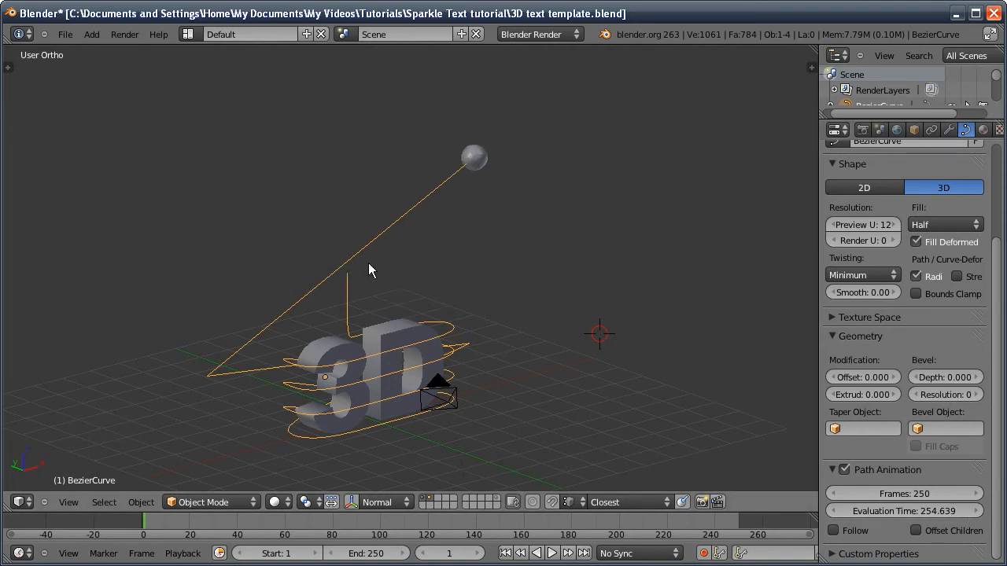
# Step: Select all points of the curve in Edit Mode, switch the curve's direction, and return to Object Mode
pyautogui.press('Tab')
pyautogui.press('a')
pyautogui.press('a')
pyautogui.press('a')
pyautogui.press('w')
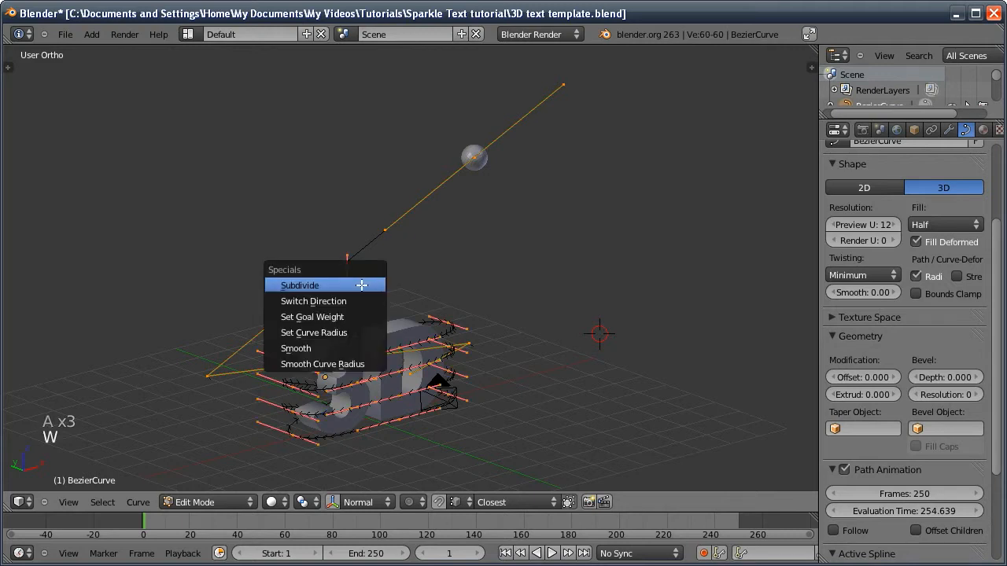
pyautogui.click(352, 302)
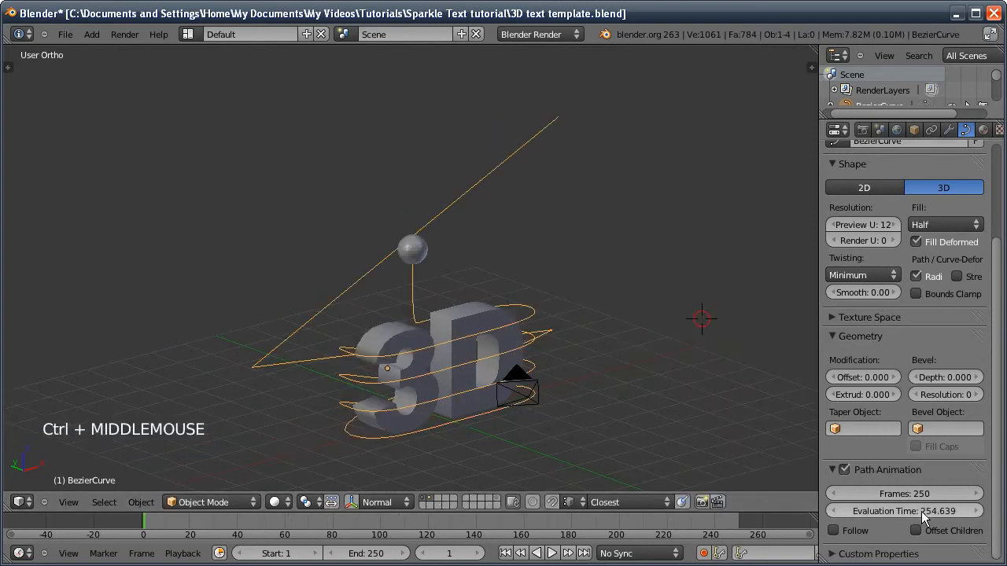
# Step: Scrub the curve's Evaluation Time and leave it at 0, and scrub the timeline, returning to frame 1
pyautogui.moveTo(925, 512); pyautogui.dragTo(902, 512)
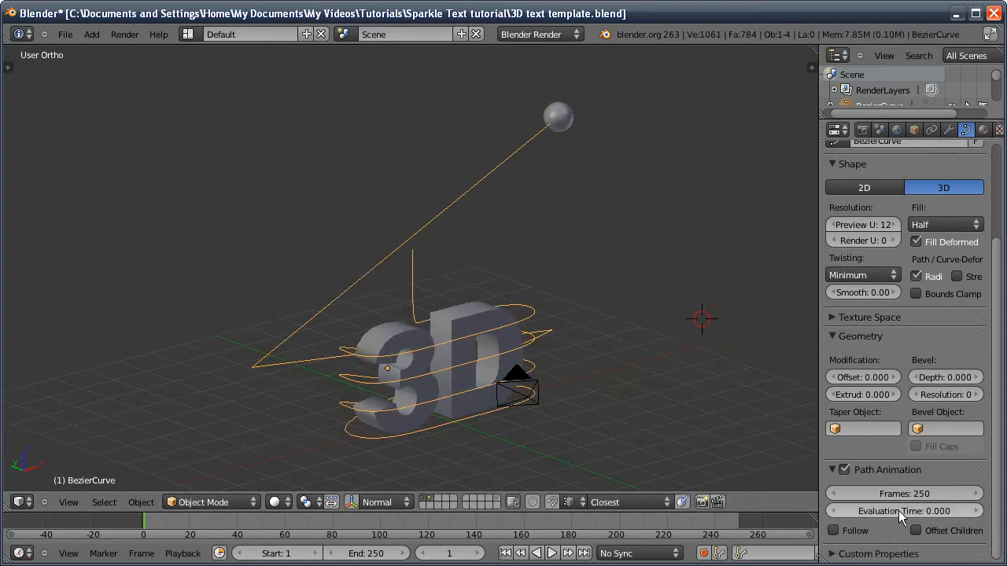
pyautogui.moveTo(870, 511); pyautogui.dragTo(933, 513)
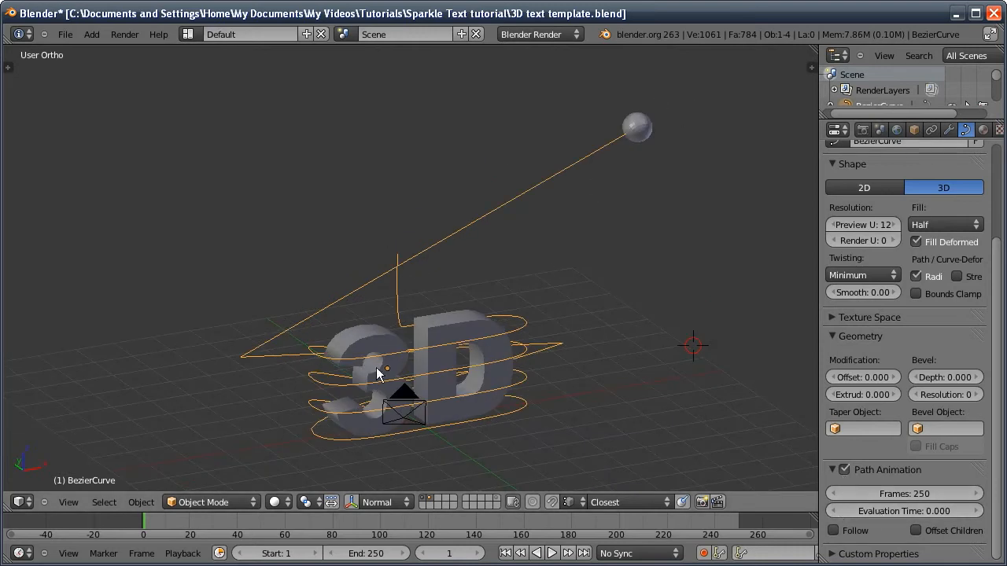
pyautogui.moveTo(443, 553); pyautogui.dragTo(485, 553)
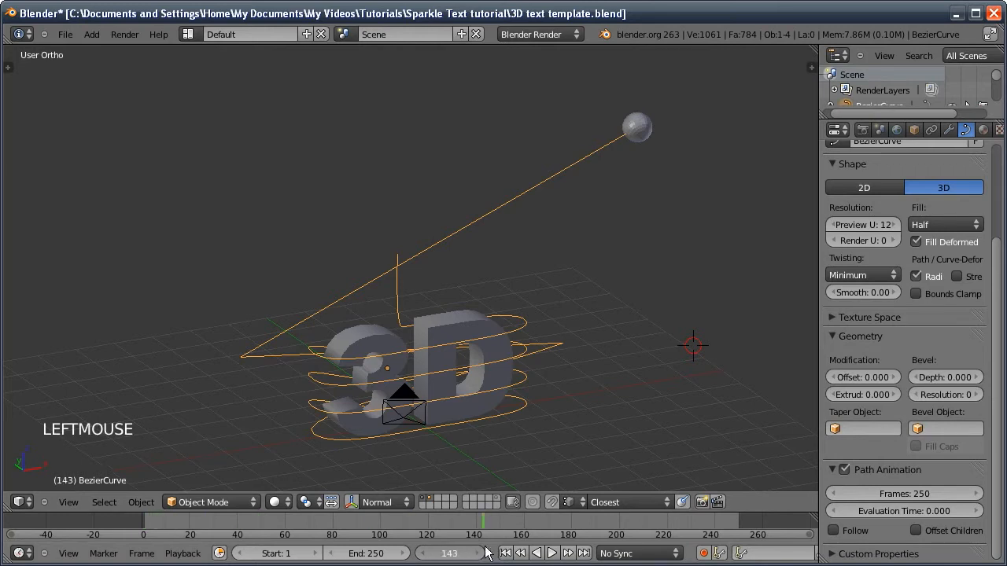
pyautogui.doubleClick(505, 553)
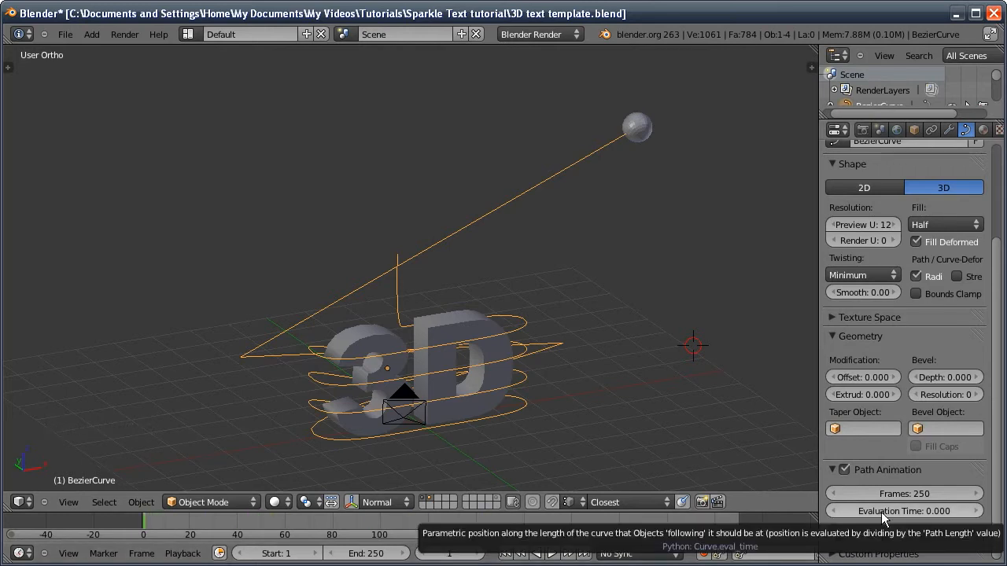
# Step: Switch to the front view and keyframe the curve's Evaluation Time of 0 at frame 1
pyautogui.press('KP_1')
pyautogui.keyDown('shift'); pyautogui.moveTo(523, 280); pyautogui.dragTo(534, 319, button='middle'); pyautogui.keyUp('shift')
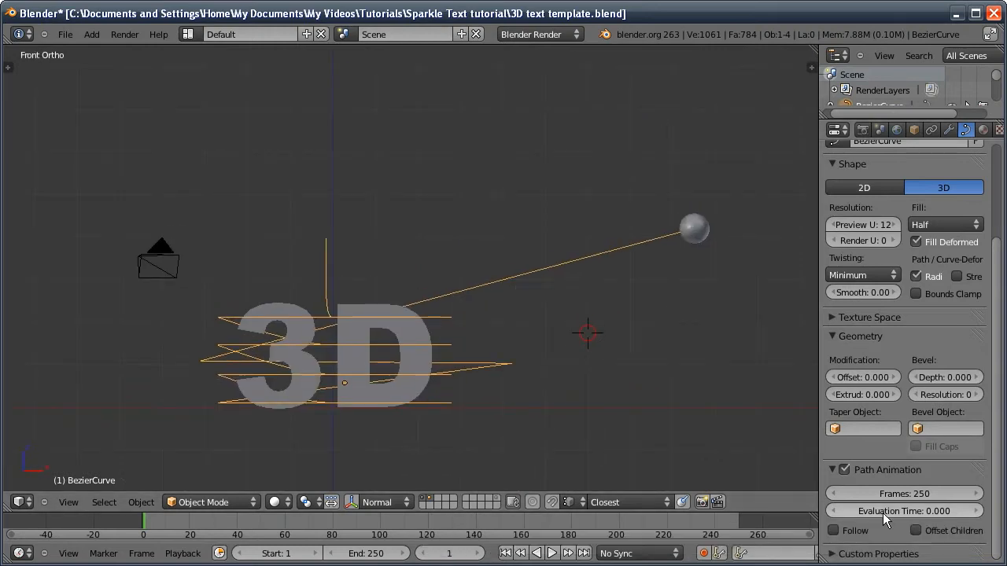
pyautogui.press('i')
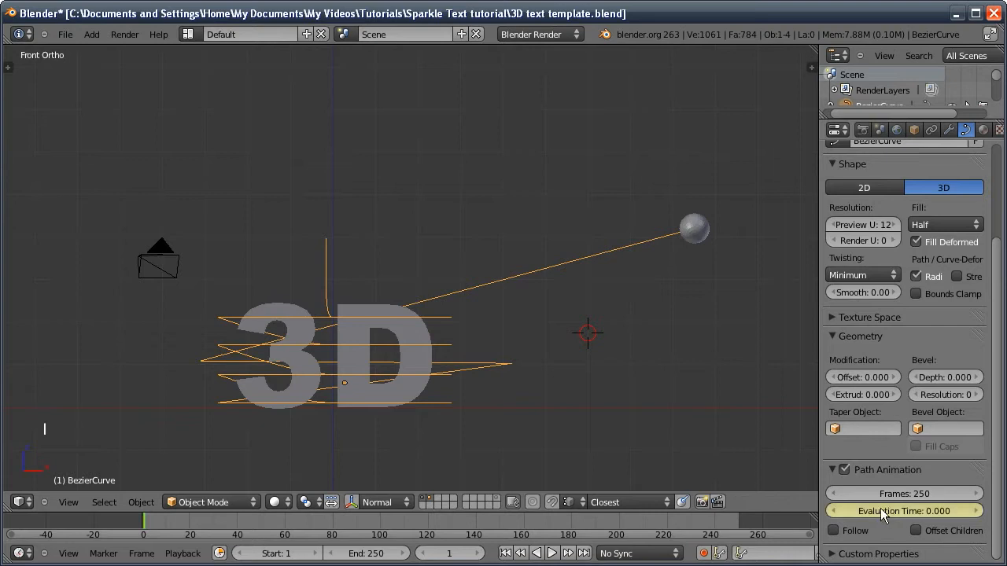
# Step: Go to frame 250, set the curve's Evaluation Time to 250, and keyframe it
pyautogui.click(448, 553)
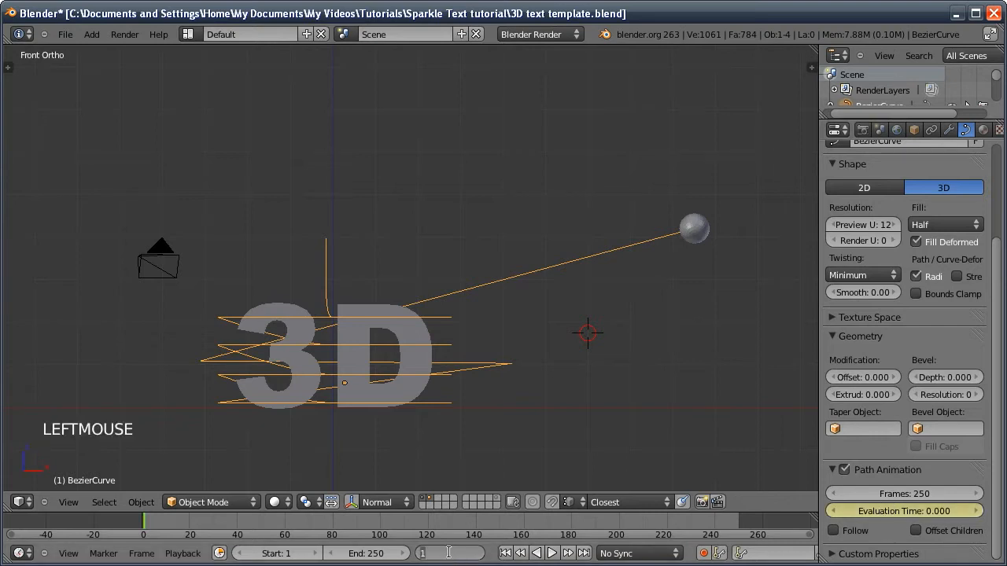
pyautogui.write('250')
pyautogui.press('Return')
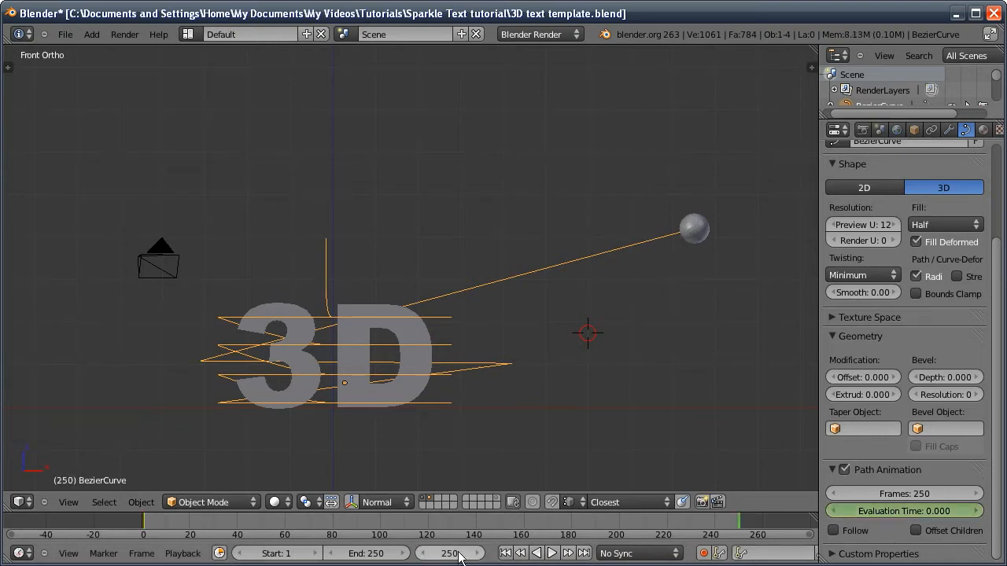
pyautogui.keyDown('ctrl'); pyautogui.click(899, 510); pyautogui.keyUp('ctrl')
pyautogui.write('250')
pyautogui.press('Return')
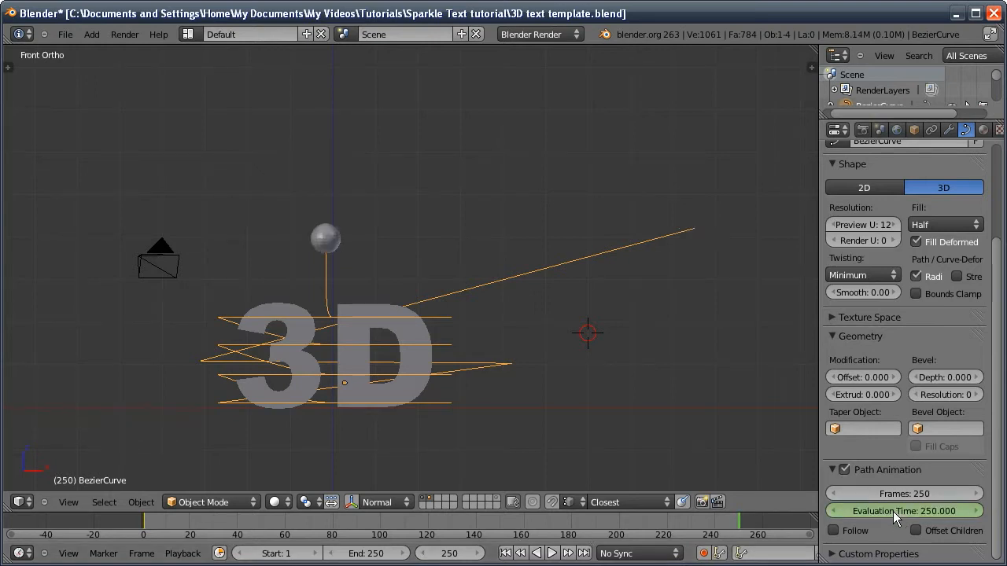
pyautogui.press('i')
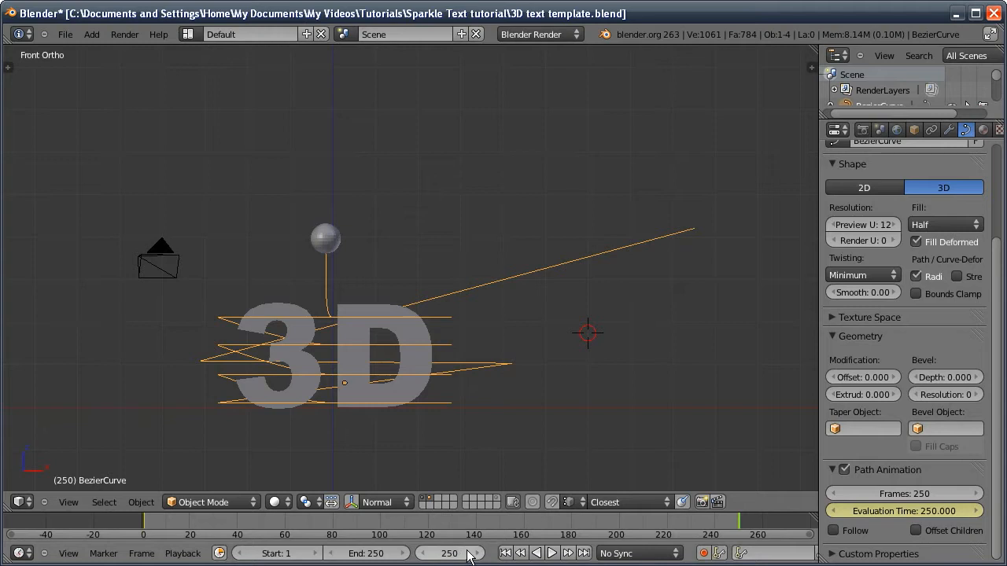
# Step: Scrub the timeline from the first frame to preview the sphere following the path, and return to frame 1
pyautogui.click(506, 553)
pyautogui.moveTo(432, 554); pyautogui.dragTo(490, 563)
pyautogui.click(506, 553)
# Step: Add a plane at the 3D cursor beside the text and scale it down to about 0.41
pyautogui.moveTo(634, 258); pyautogui.dragTo(625, 279, button='middle')
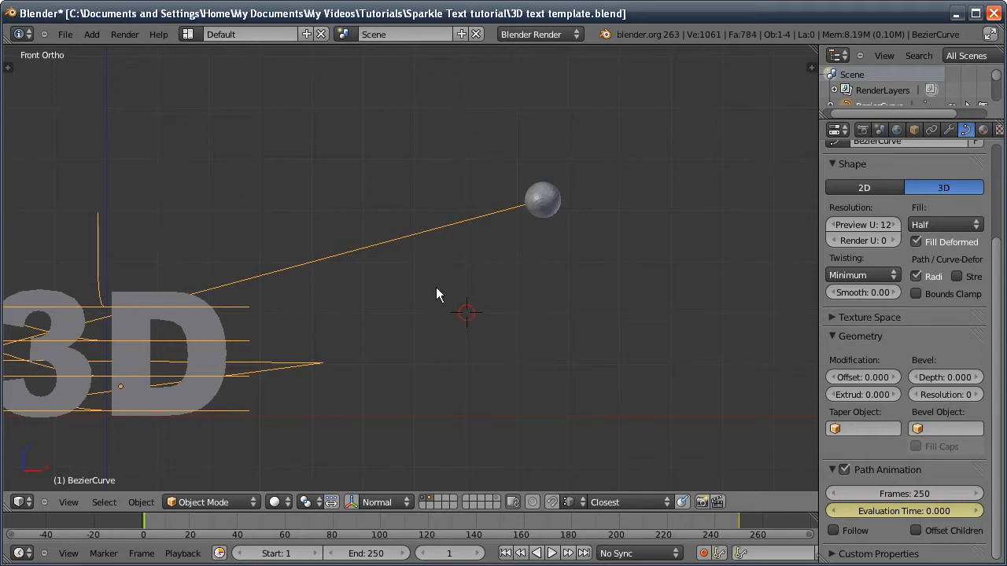
pyautogui.hotkey('shift', 'a')
pyautogui.moveTo(441, 292)
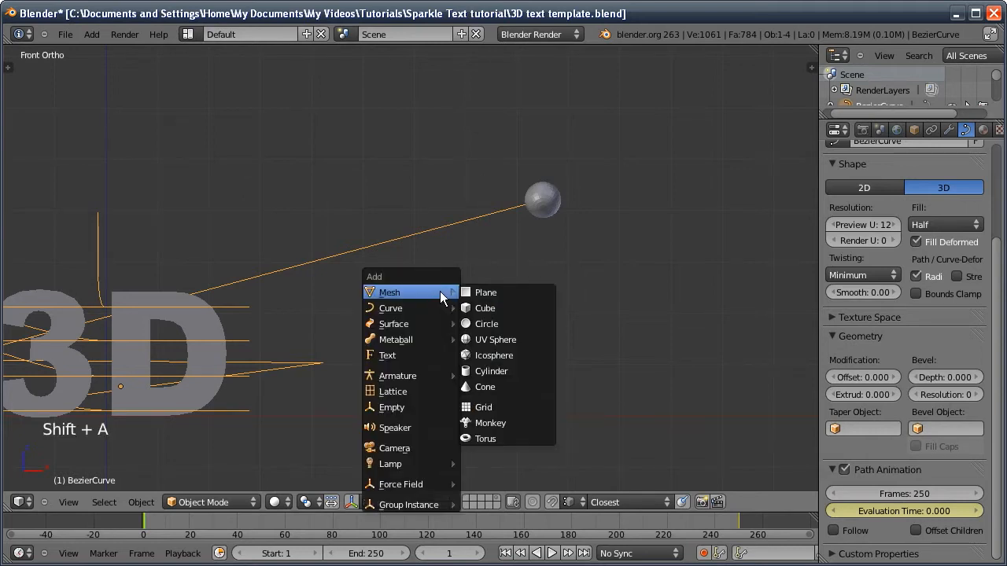
pyautogui.click(485, 293)
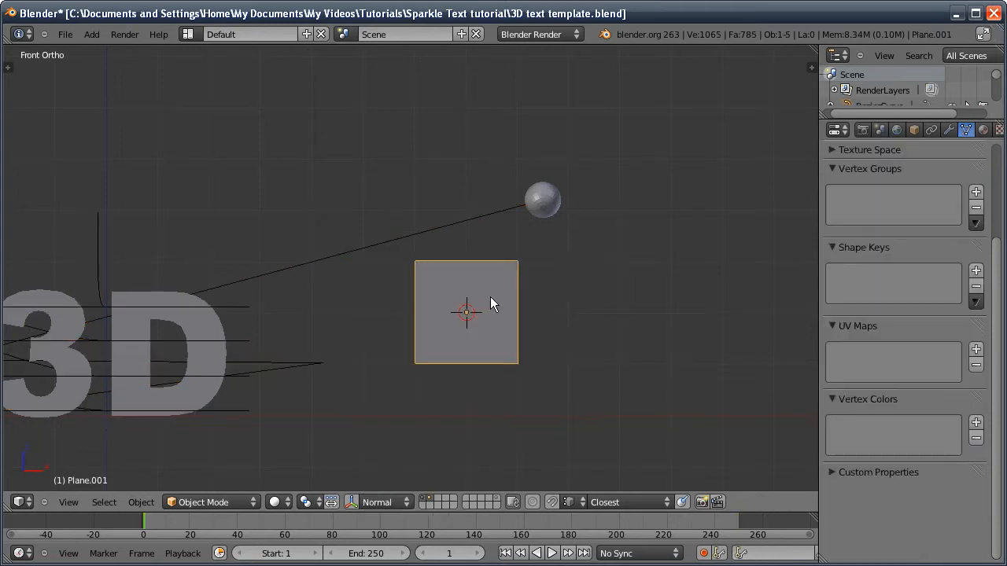
pyautogui.press('s')
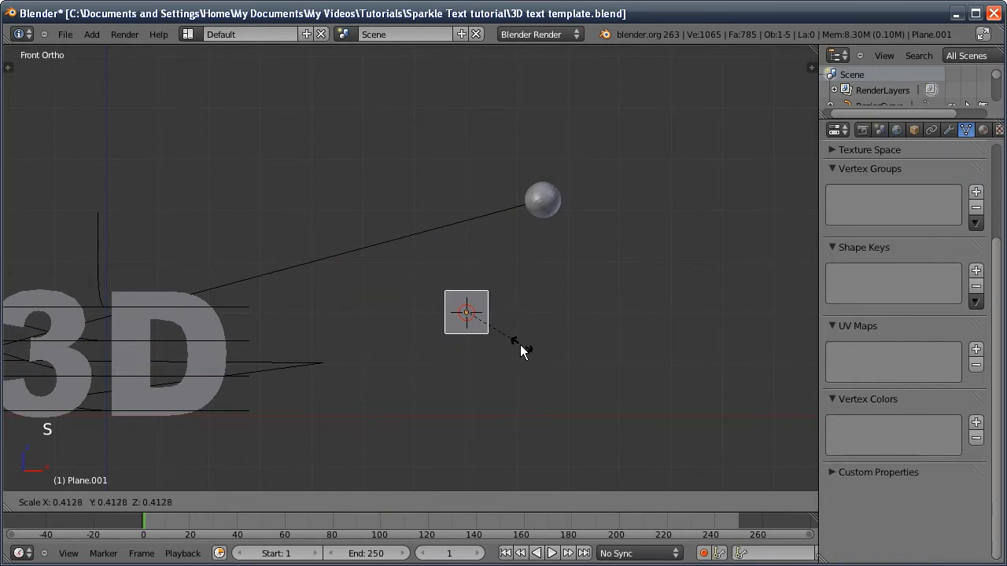
pyautogui.click(519, 339)
# Step: Create a new material for the plane and set its diffuse color to a dark orange-gold
pyautogui.click(983, 130)
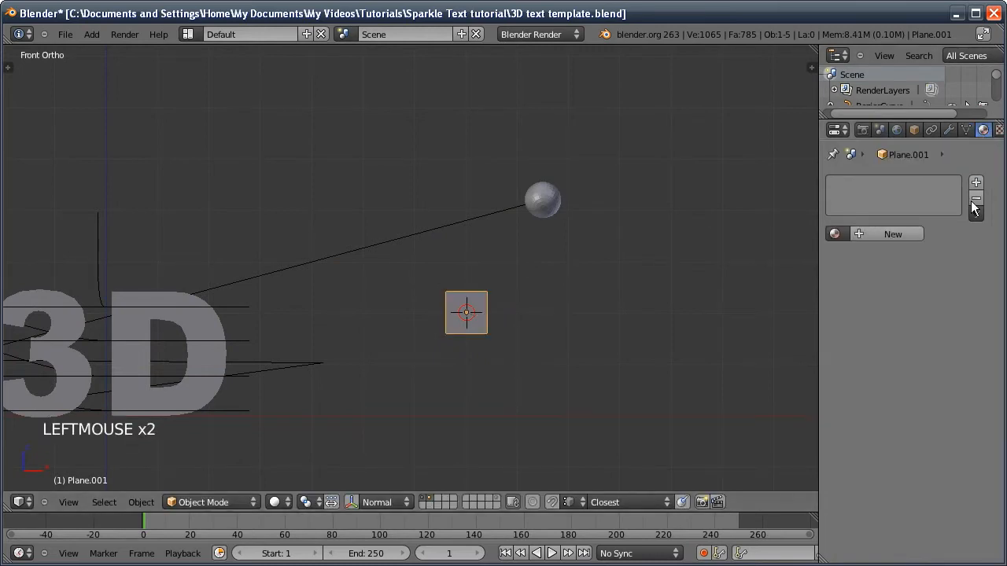
pyautogui.click(885, 233)
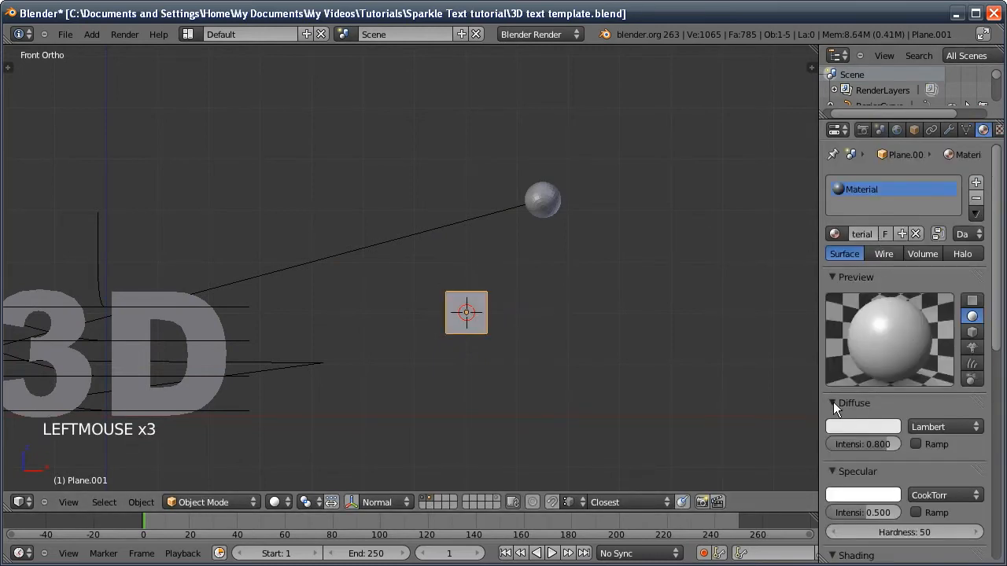
pyautogui.click(842, 426)
pyautogui.moveTo(815, 292); pyautogui.dragTo(782, 328)
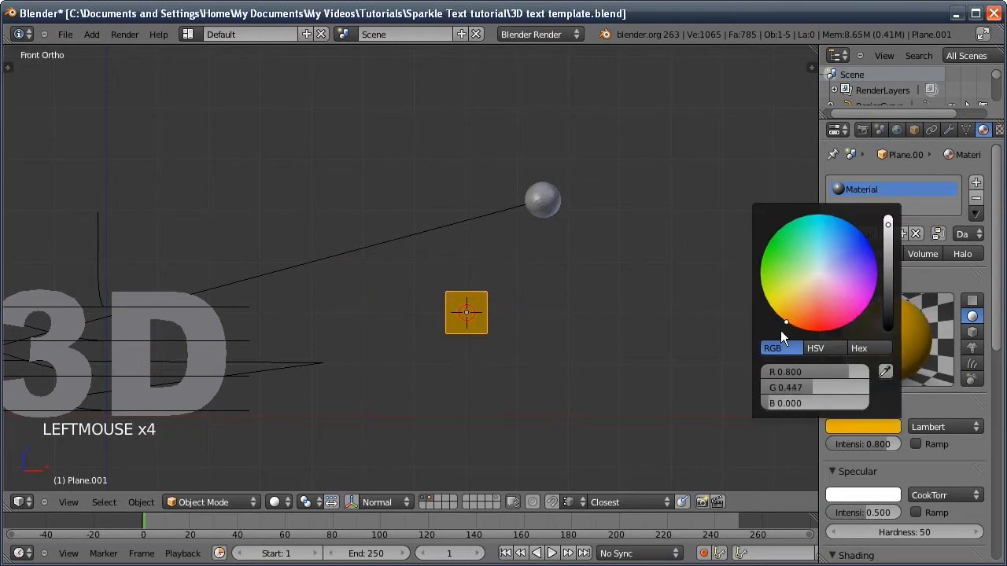
pyautogui.click(890, 232)
pyautogui.moveTo(890, 232); pyautogui.dragTo(889, 262)
# Step: Set the material's specular intensity to 1.000 and its hardness to 511
pyautogui.moveTo(920, 413); pyautogui.dragTo(888, 294, button='middle')
pyautogui.moveTo(855, 399); pyautogui.dragTo(904, 392)
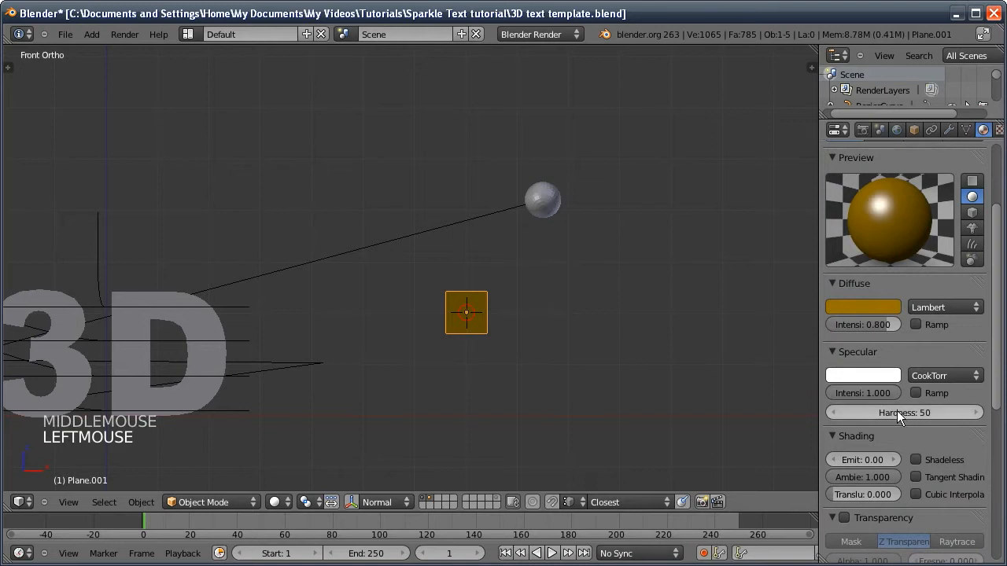
pyautogui.click(897, 410)
pyautogui.write('511')
pyautogui.press('Return')
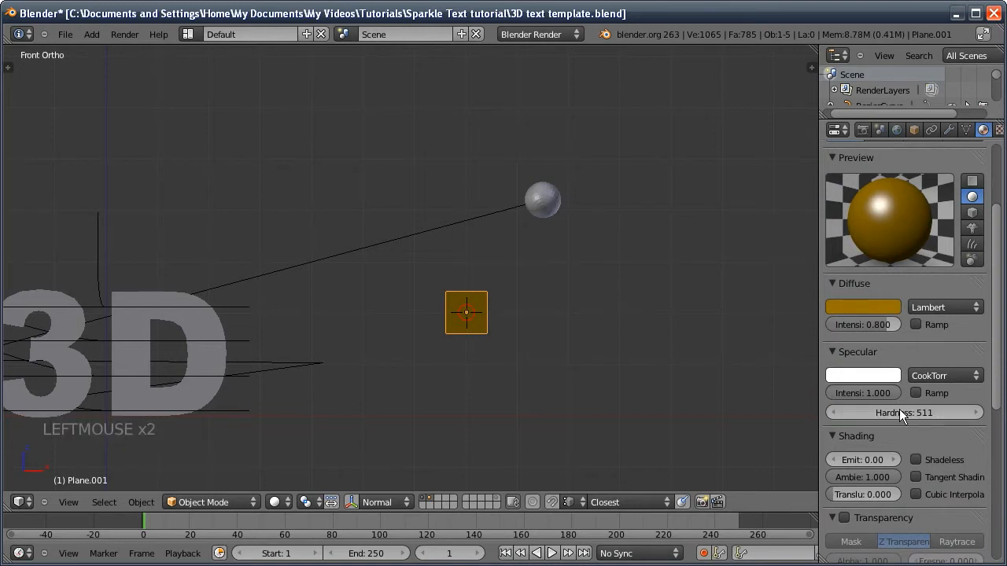
# Step: Enable Mirror on the plane's material with a reflectivity of 0.200
pyautogui.moveTo(895, 428); pyautogui.dragTo(892, 282, button='middle')
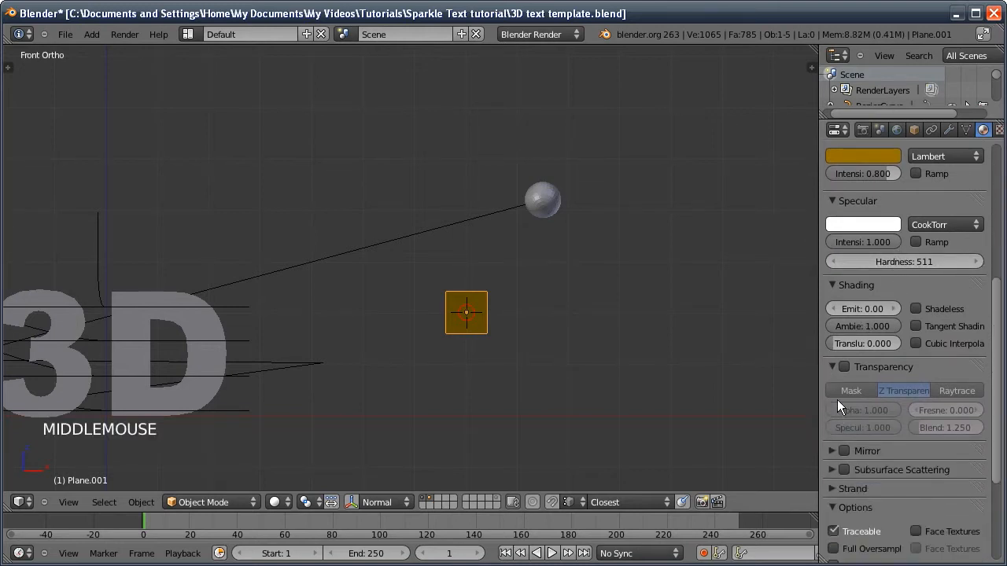
pyautogui.click(832, 450)
pyautogui.moveTo(853, 476); pyautogui.dragTo(868, 461)
pyautogui.click(845, 450)
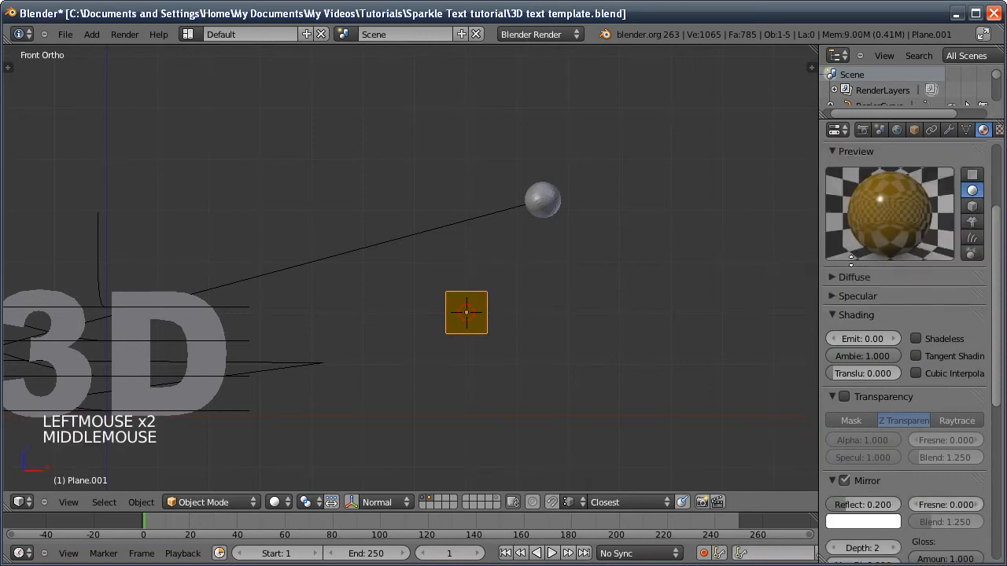
# Step: Set the mirror color of the plane's material to a bright golden yellow
pyautogui.moveTo(923, 222); pyautogui.dragTo(924, 225, button='middle')
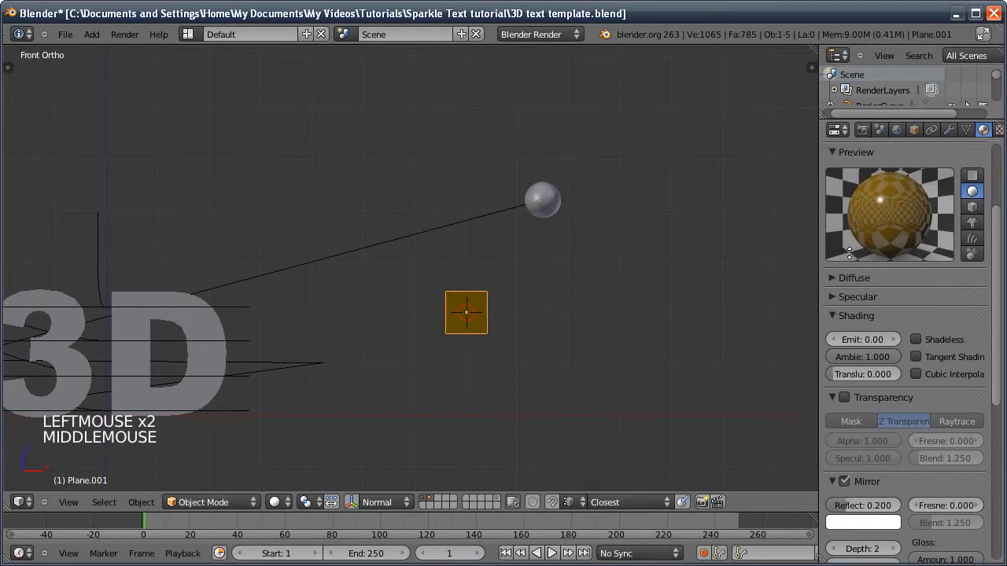
pyautogui.click(862, 525)
pyautogui.moveTo(807, 381); pyautogui.dragTo(784, 424)
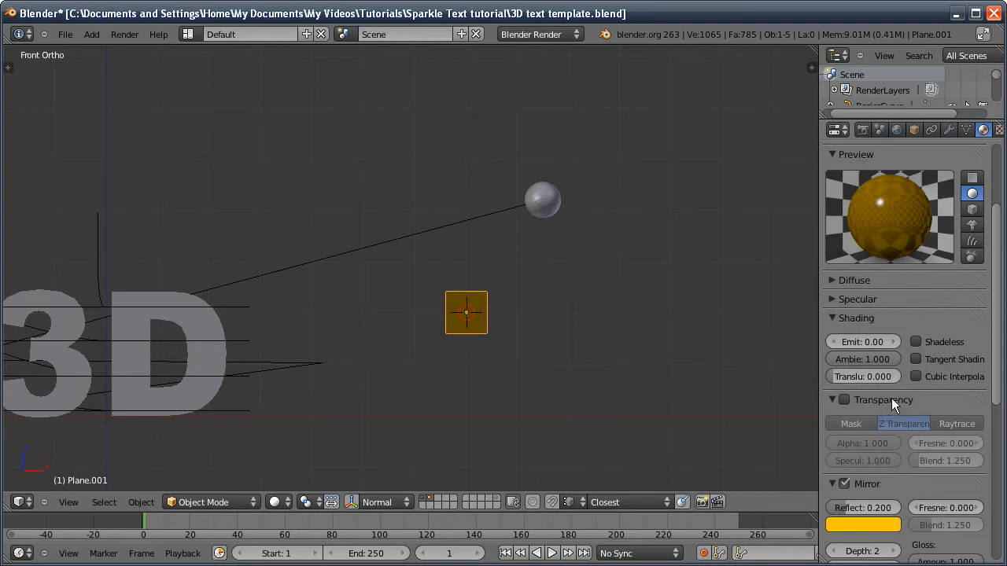
# Step: Add a particle system to the sphere and set its particle number to 1500
pyautogui.click(542, 196)
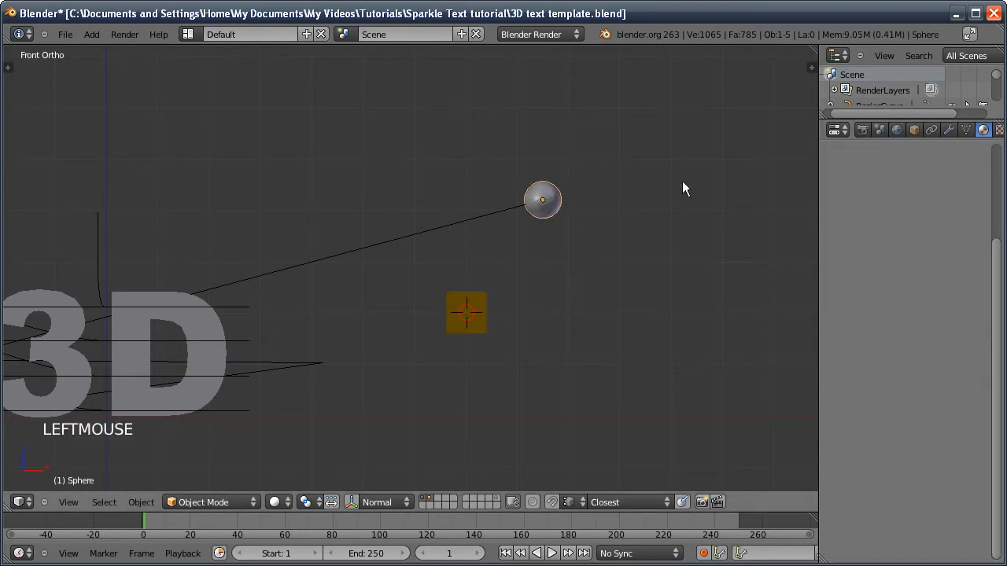
pyautogui.moveTo(968, 133); pyautogui.dragTo(921, 139, button='middle')
pyautogui.click(972, 131)
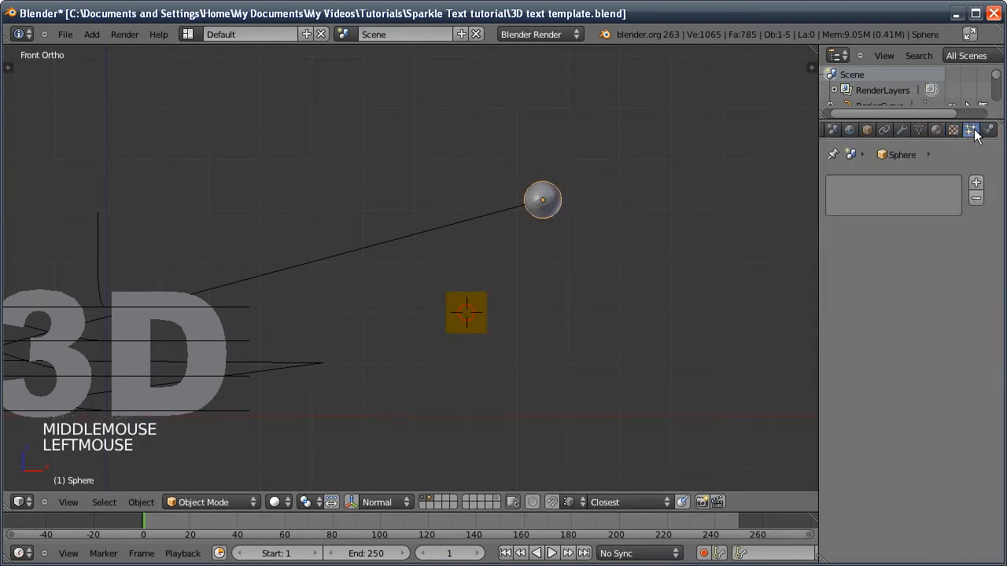
pyautogui.click(975, 182)
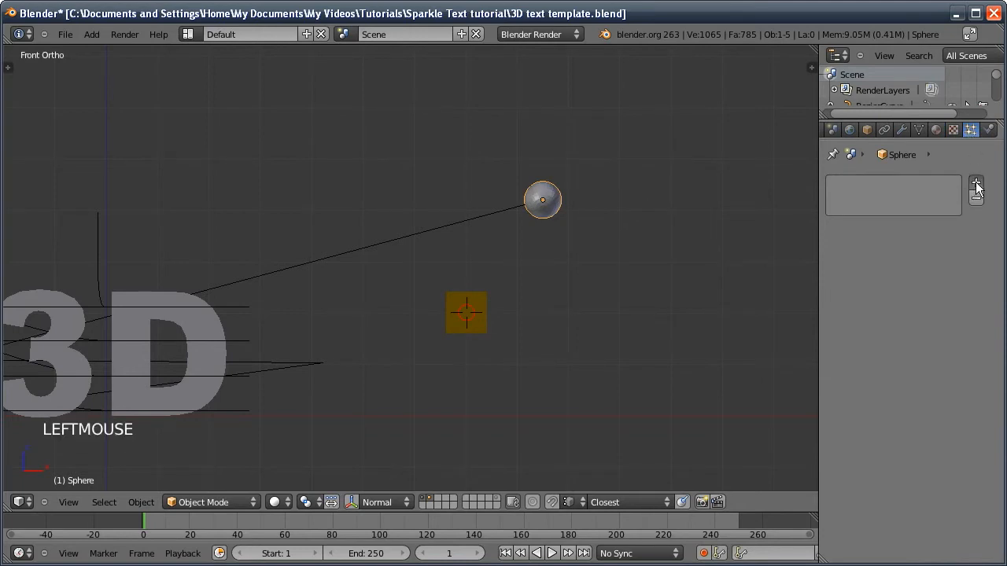
pyautogui.click(912, 315)
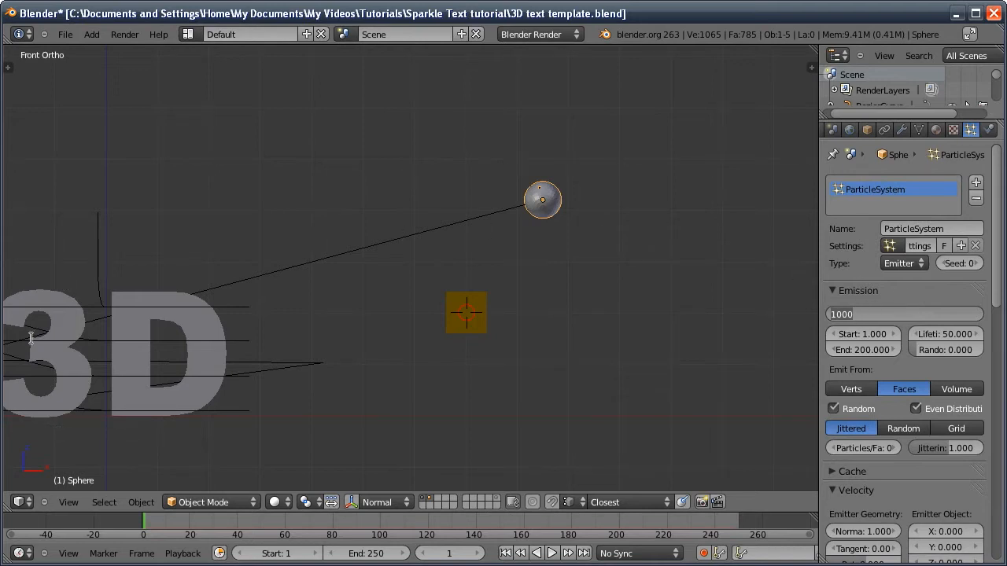
pyautogui.press('Return')
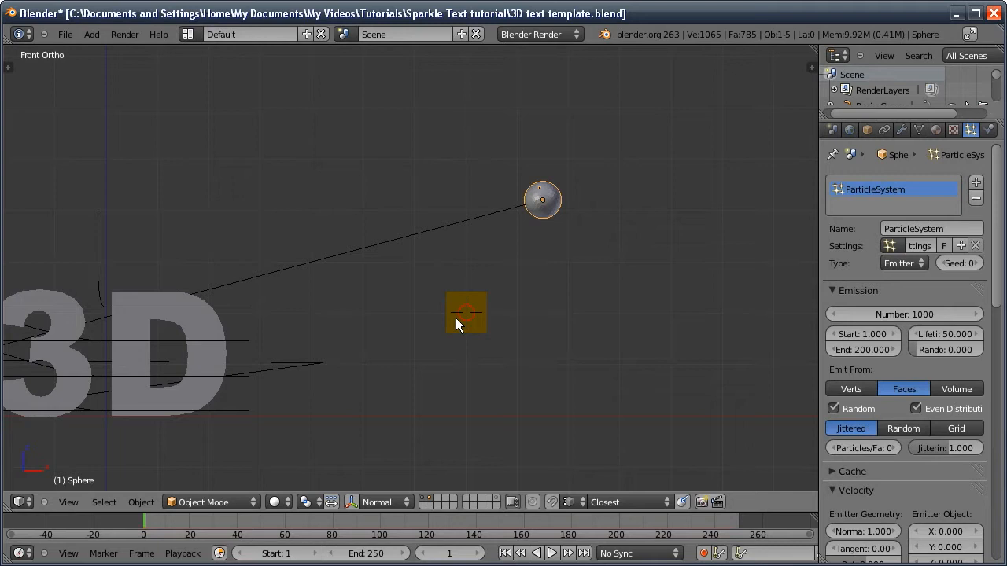
pyautogui.keyDown('ctrl'); pyautogui.click(905, 315); pyautogui.keyUp('ctrl')
pyautogui.write('15')
pyautogui.press('Return')
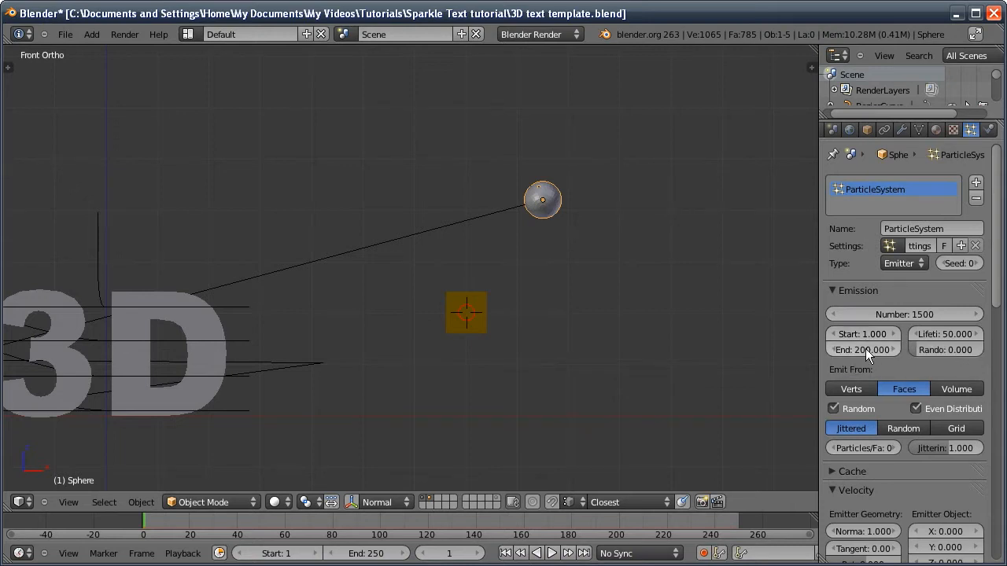
# Step: Set the particle emission end to 230, lifetime to 75 with randomness 1.000, and emit from the volume
pyautogui.keyDown('ctrl'); pyautogui.moveTo(865, 350); pyautogui.dragTo(873, 348); pyautogui.keyUp('ctrl')
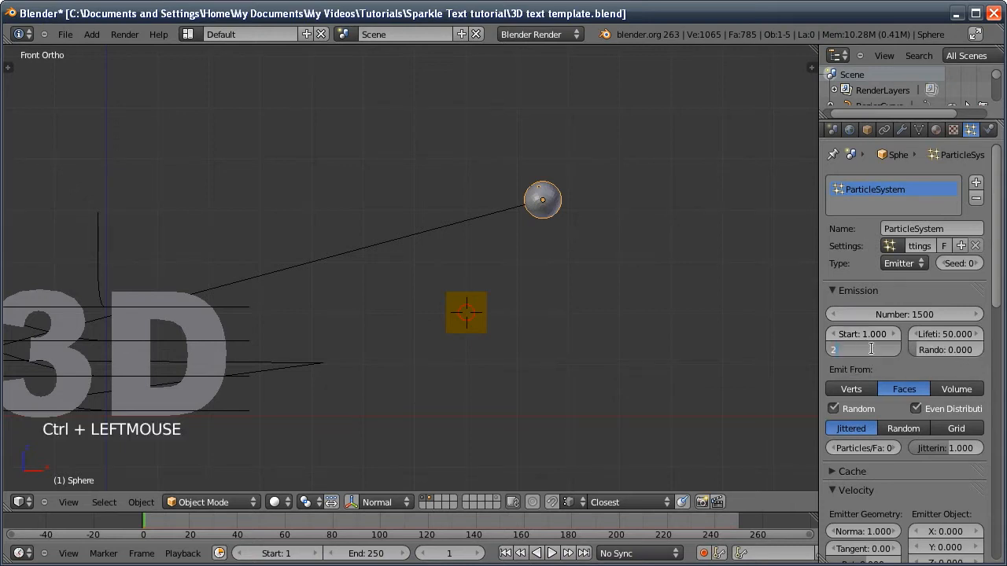
pyautogui.click(954, 334)
pyautogui.write('75')
pyautogui.press('Return')
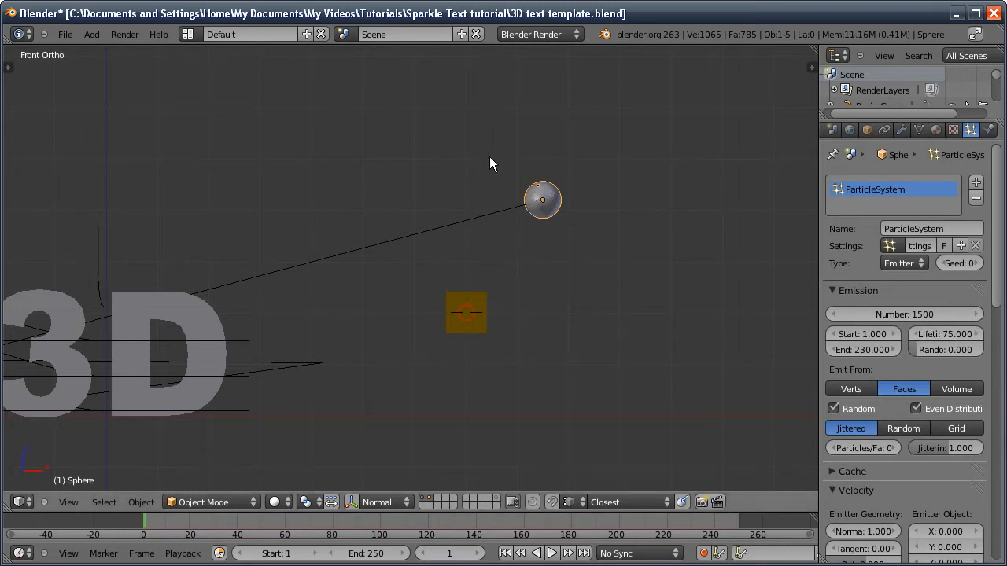
pyautogui.moveTo(913, 349); pyautogui.dragTo(957, 352)
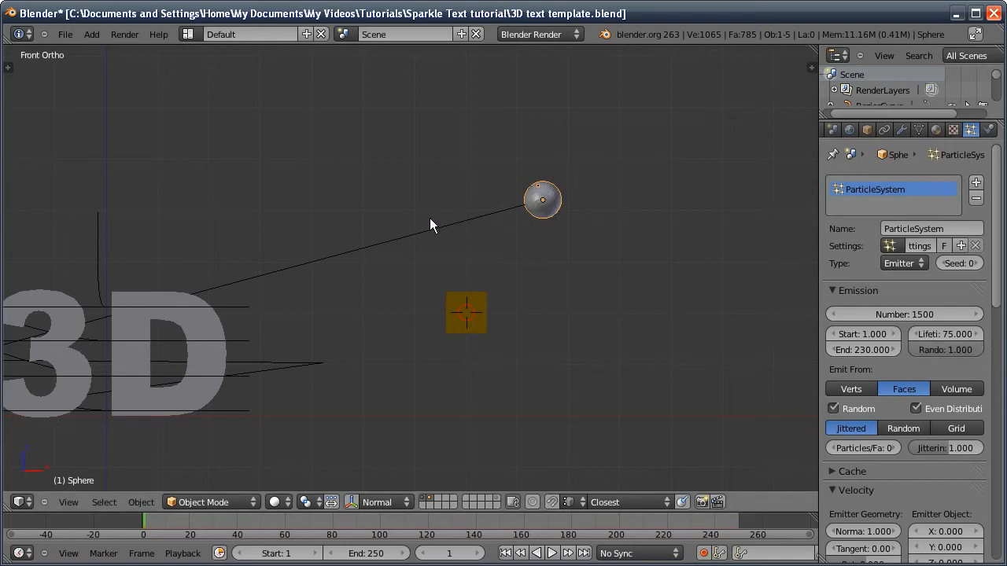
pyautogui.click(954, 388)
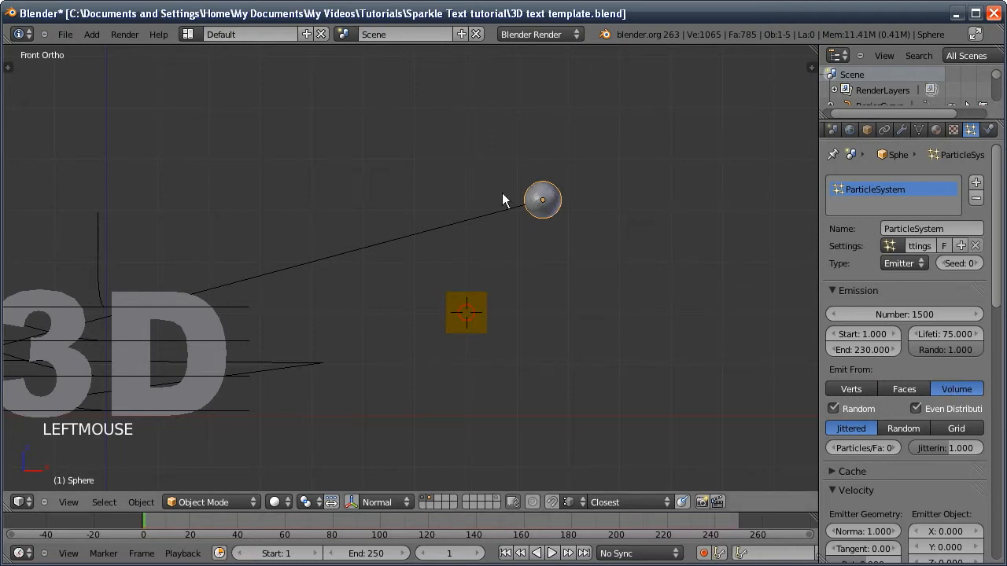
# Step: Set the particles' normal emission velocity to 0
pyautogui.moveTo(882, 450); pyautogui.dragTo(867, 348, button='middle')
pyautogui.keyDown('ctrl'); pyautogui.click(867, 347); pyautogui.keyUp('ctrl')
pyautogui.write('0')
pyautogui.press('Return')
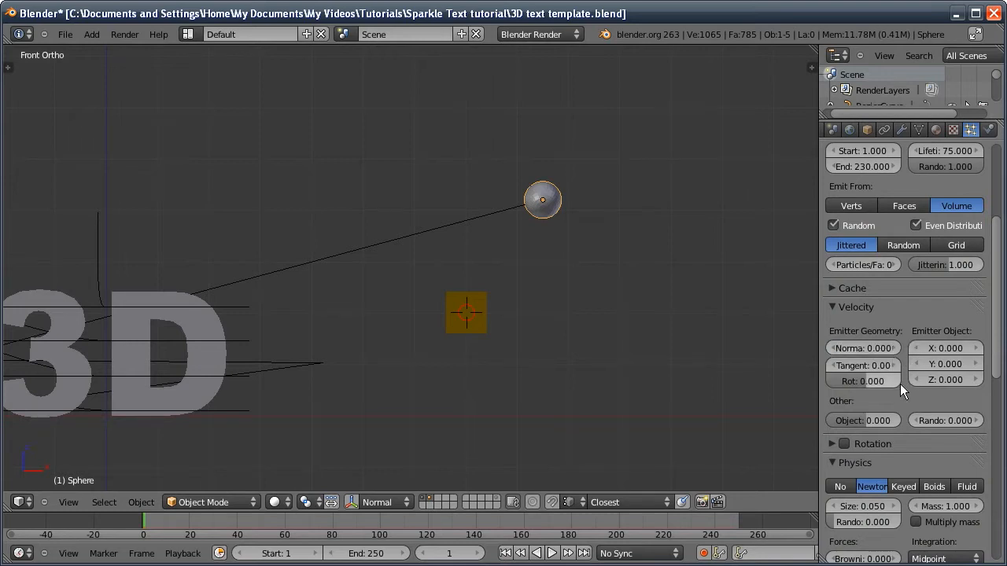
# Step: Enable particle rotation and set the initial orientation's randomness to 0.75
pyautogui.moveTo(904, 396); pyautogui.dragTo(838, 330, button='middle')
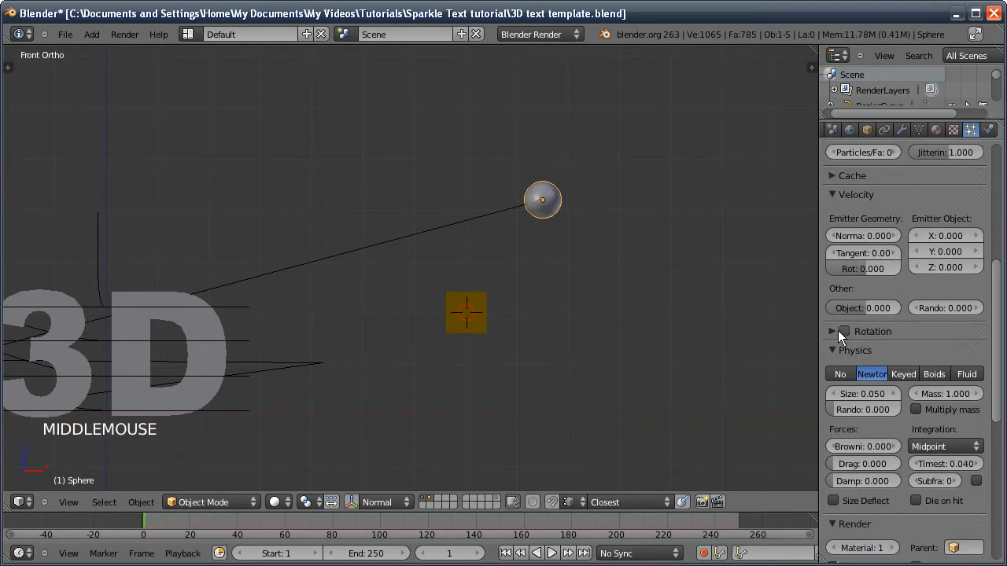
pyautogui.click(839, 332)
pyautogui.click(843, 334)
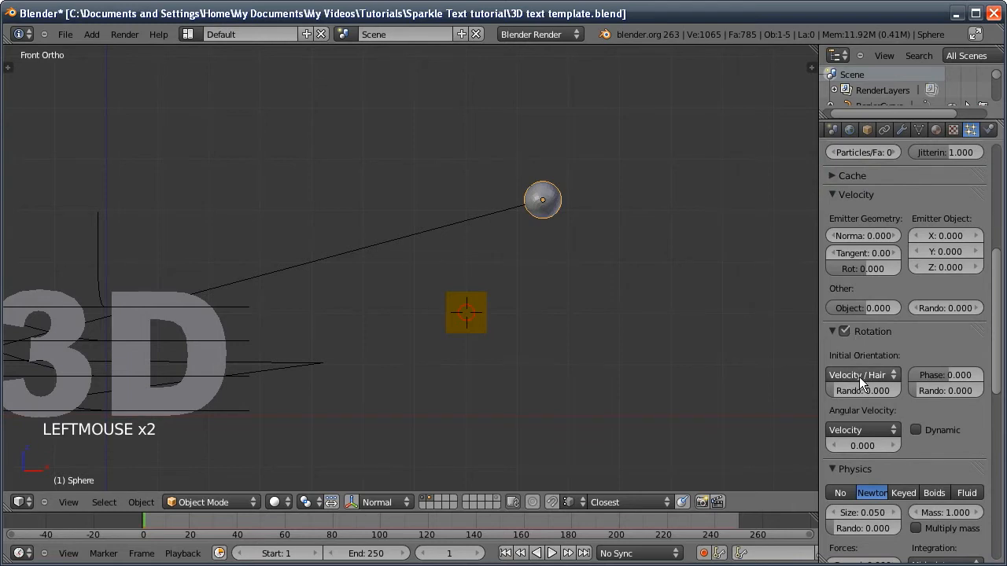
pyautogui.press('n')
pyautogui.press('n')
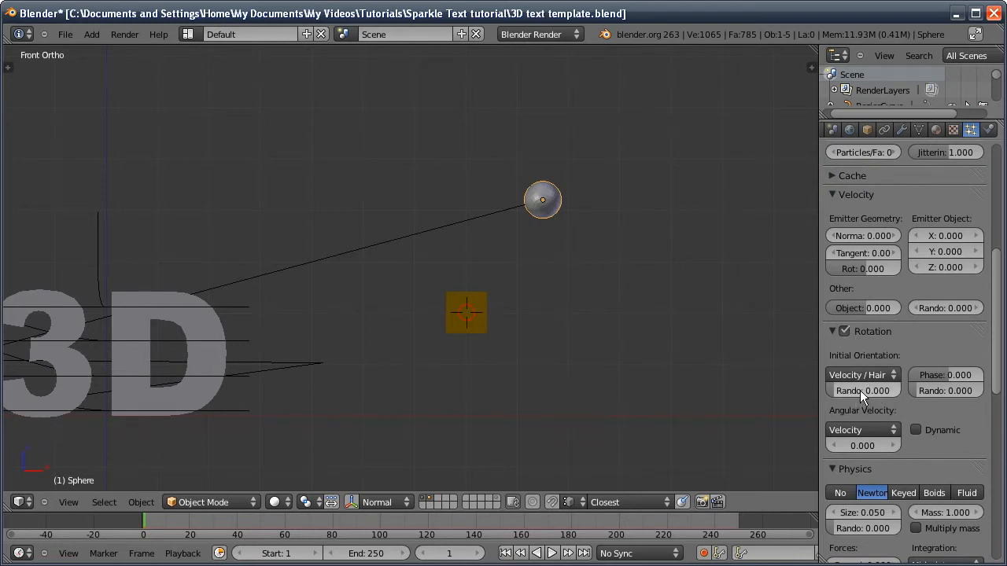
pyautogui.keyDown('ctrl'); pyautogui.click(859, 390); pyautogui.keyUp('ctrl')
pyautogui.write('0')
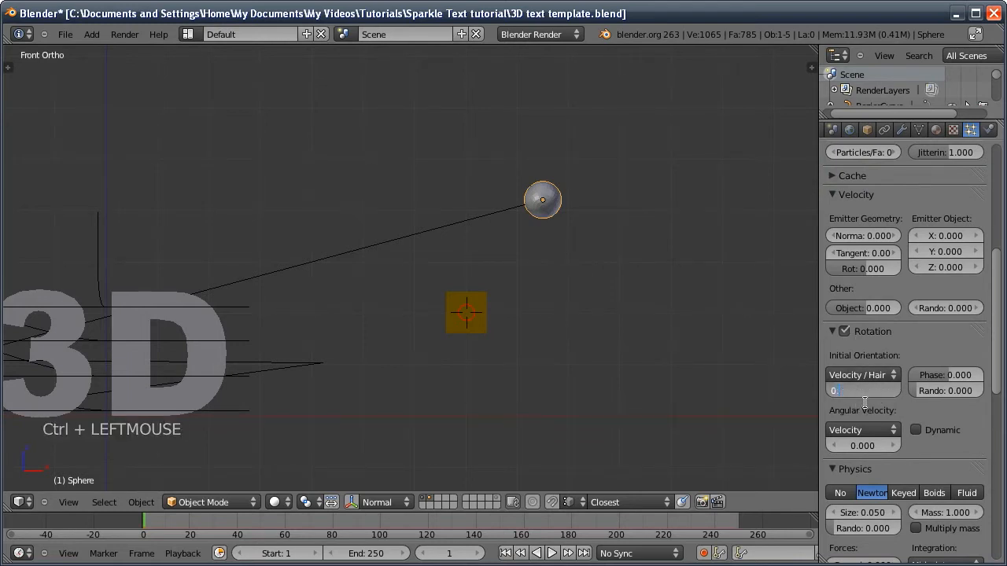
pyautogui.write('.75')
pyautogui.press('Return')
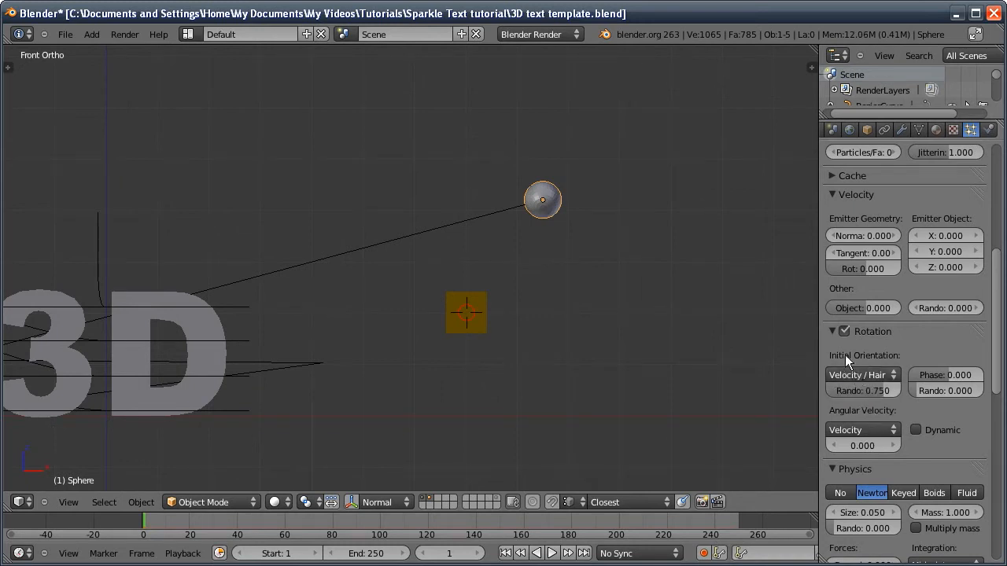
# Step: Set the particles' angular velocity to Random with a value of 3.7
pyautogui.click(854, 429)
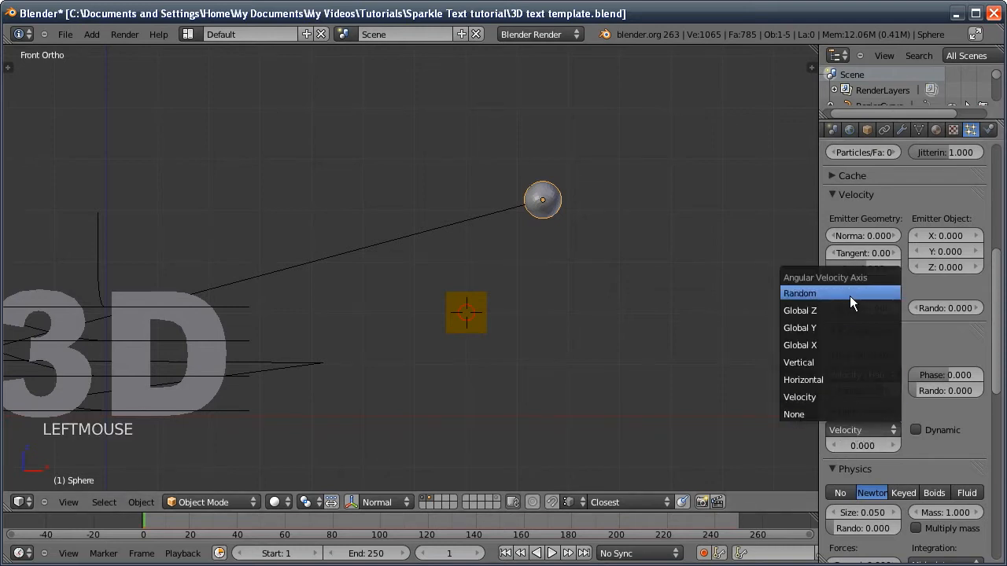
pyautogui.click(849, 294)
pyautogui.keyDown('ctrl'); pyautogui.click(868, 446); pyautogui.keyUp('ctrl')
pyautogui.write('3.7')
pyautogui.press('Return')
# Step: Set the drag force in the particle physics to 0.6
pyautogui.scroll(-4, 858, 448)
pyautogui.moveTo(860, 446); pyautogui.dragTo(863, 448)
pyautogui.keyDown('ctrl'); pyautogui.click(863, 448); pyautogui.keyUp('ctrl')
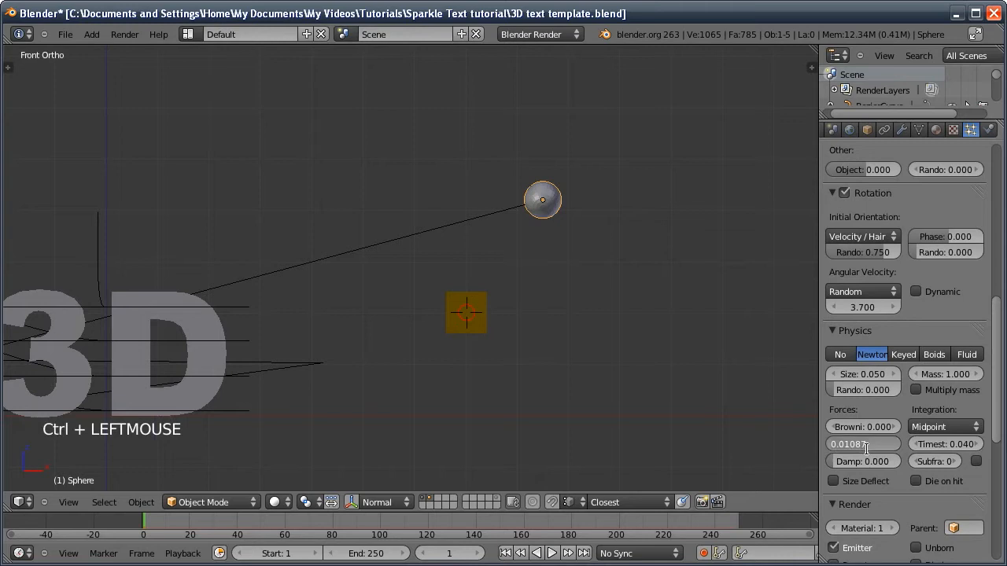
pyautogui.write('0.6')
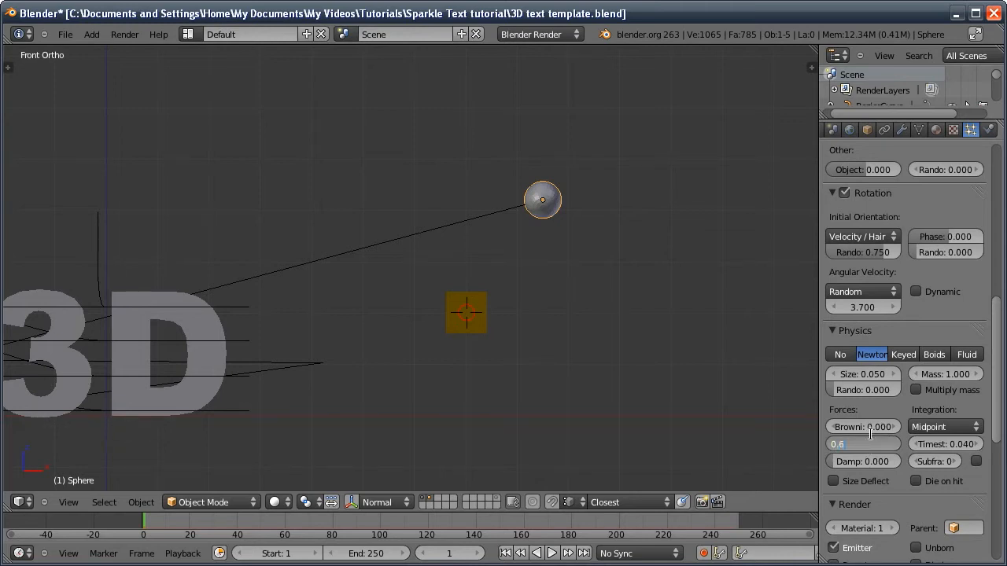
pyautogui.press('Return')
# Step: Turn off emitter rendering and render the sphere's particles as the object Plane.001
pyautogui.moveTo(903, 427); pyautogui.dragTo(914, 220, button='middle')
pyautogui.click(833, 339)
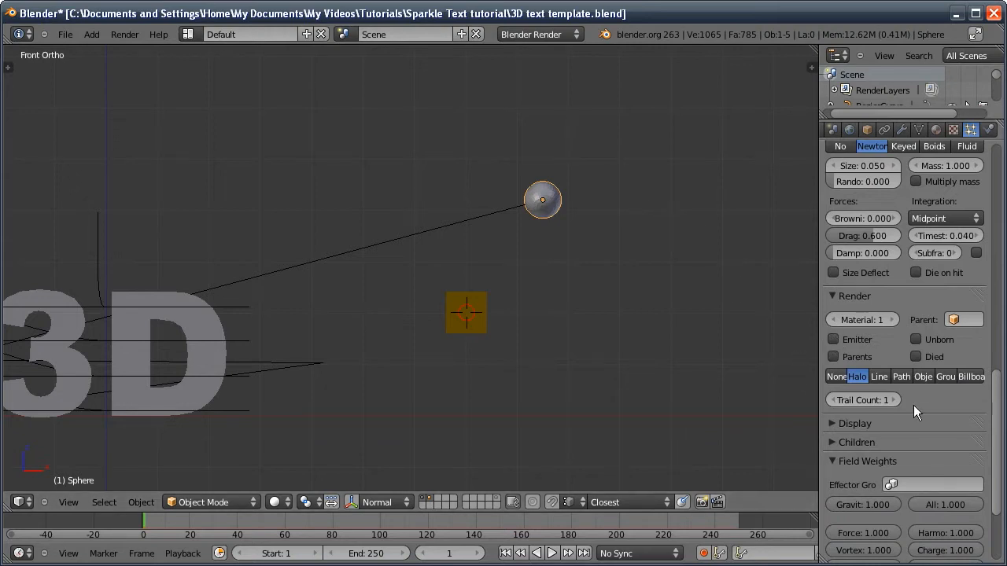
pyautogui.click(925, 377)
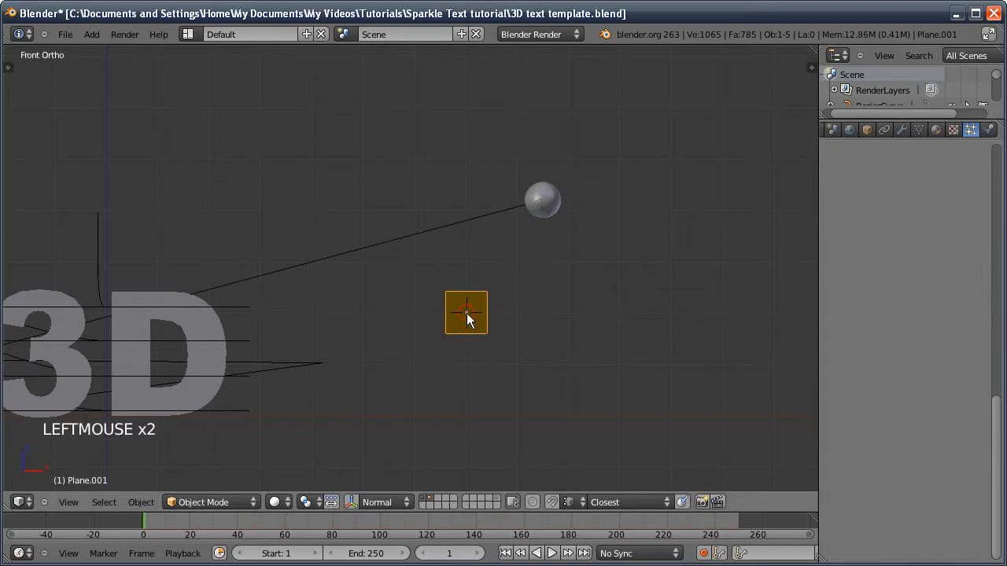
pyautogui.click(553, 198)
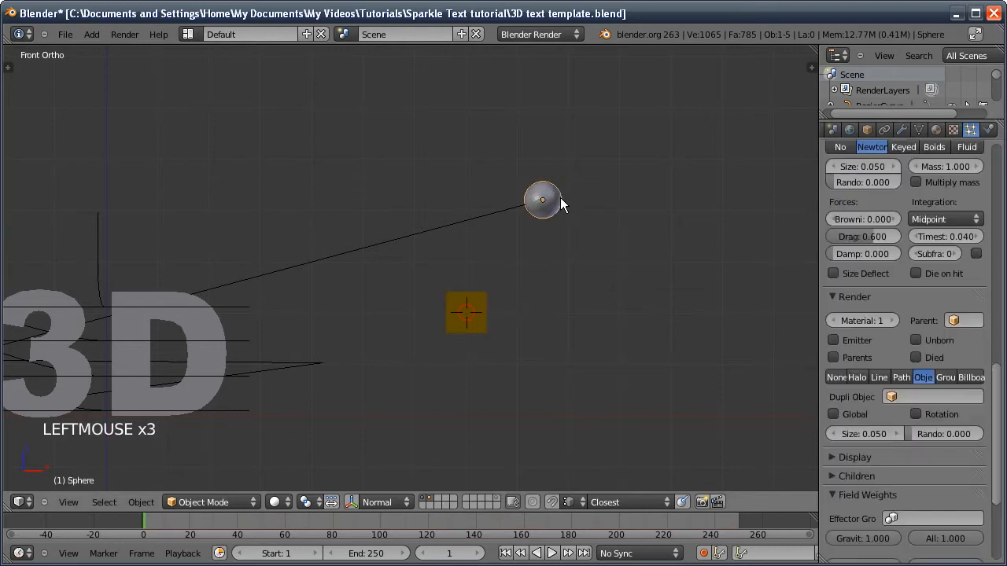
pyautogui.click(922, 395)
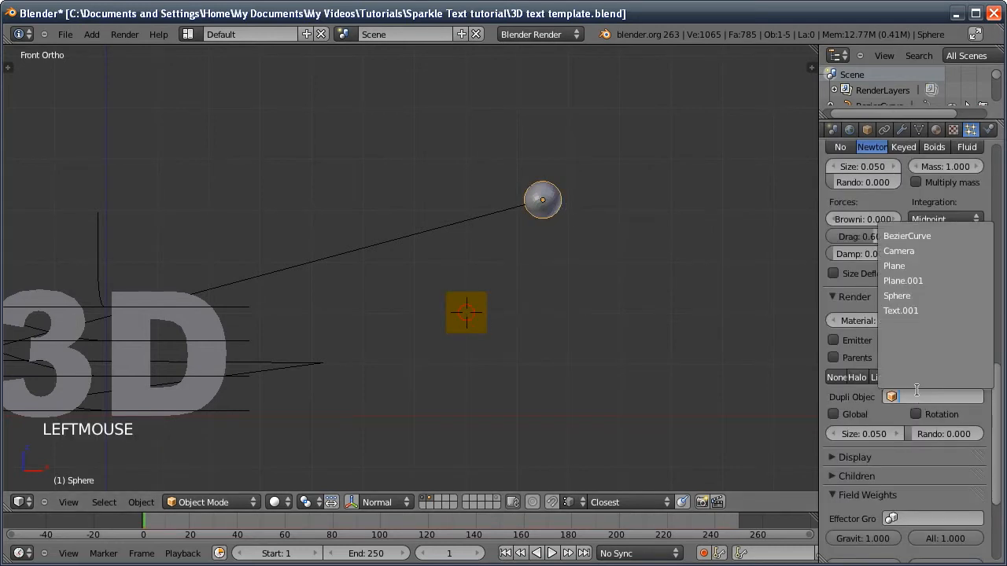
pyautogui.click(910, 281)
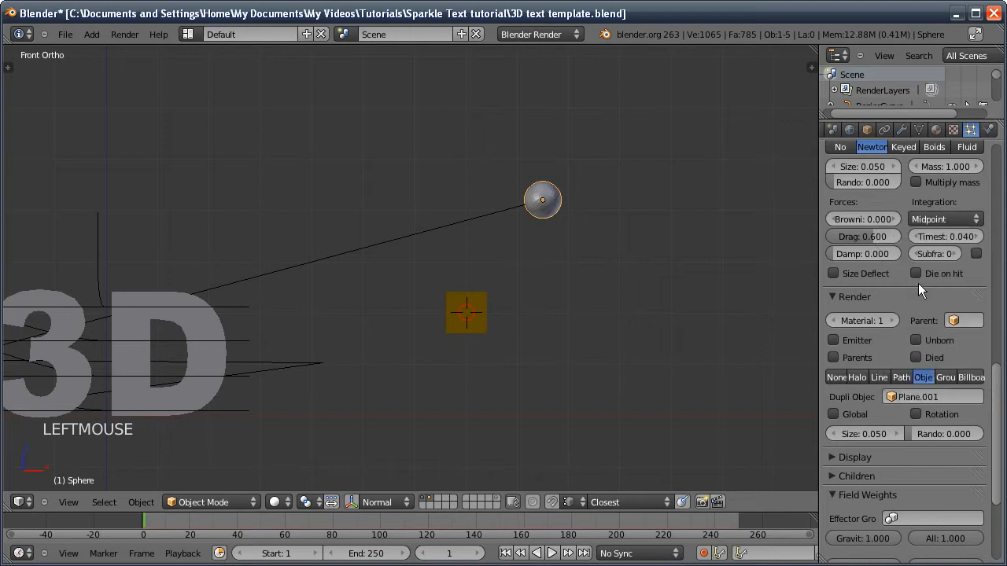
# Step: Set the rendered particle size to 0.012 and its random size to 0.1
pyautogui.keyDown('ctrl'); pyautogui.click(870, 435); pyautogui.keyUp('ctrl')
pyautogui.write('0.012')
pyautogui.press('Return')
pyautogui.keyDown('ctrl'); pyautogui.click(935, 435); pyautogui.keyUp('ctrl')
pyautogui.write('0.1')
pyautogui.press('Return')
# Step: Set the gravity field weight of the particle system to 0.02
pyautogui.moveTo(887, 451); pyautogui.dragTo(869, 307, button='middle')
pyautogui.moveTo(857, 441); pyautogui.dragTo(848, 373, button='middle')
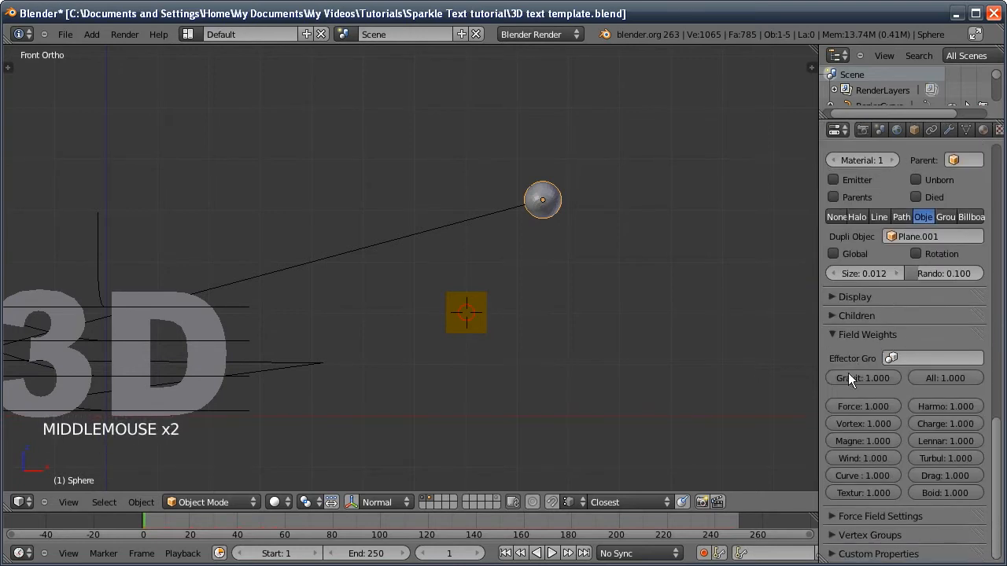
pyautogui.keyDown('ctrl'); pyautogui.click(858, 378); pyautogui.keyUp('ctrl')
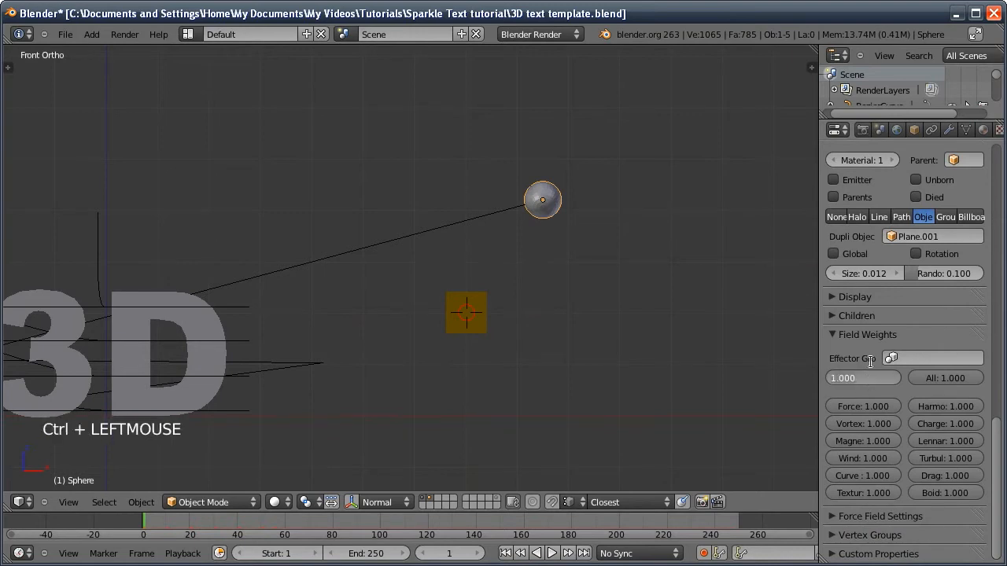
pyautogui.write('0.02')
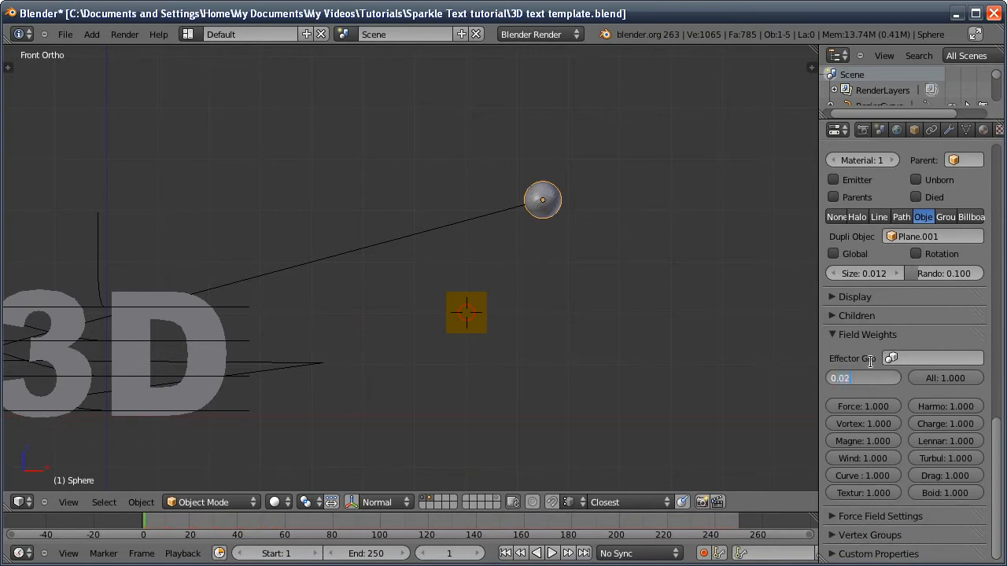
pyautogui.press('Return')
# Step: Set the particle number of the sphere's emission to 15000
pyautogui.moveTo(917, 239); pyautogui.dragTo(914, 365, button='middle')
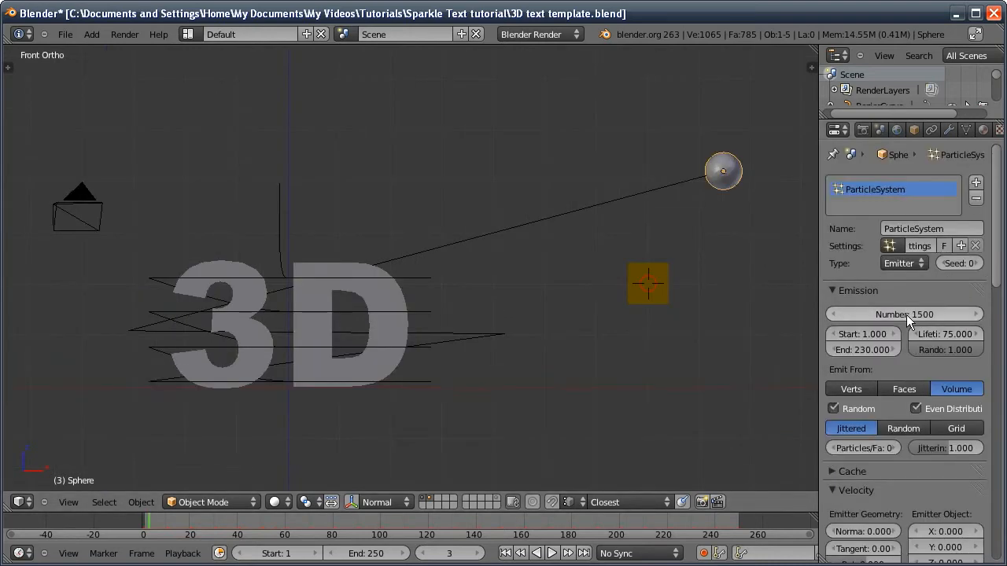
pyautogui.keyDown('ctrl'); pyautogui.click(911, 315); pyautogui.keyUp('ctrl')
pyautogui.write('15000')
pyautogui.click(525, 421)
# Step: Play the animation and examine the particle trail along the spiral curve from several angles
pyautogui.hotkey('alt', 'a')
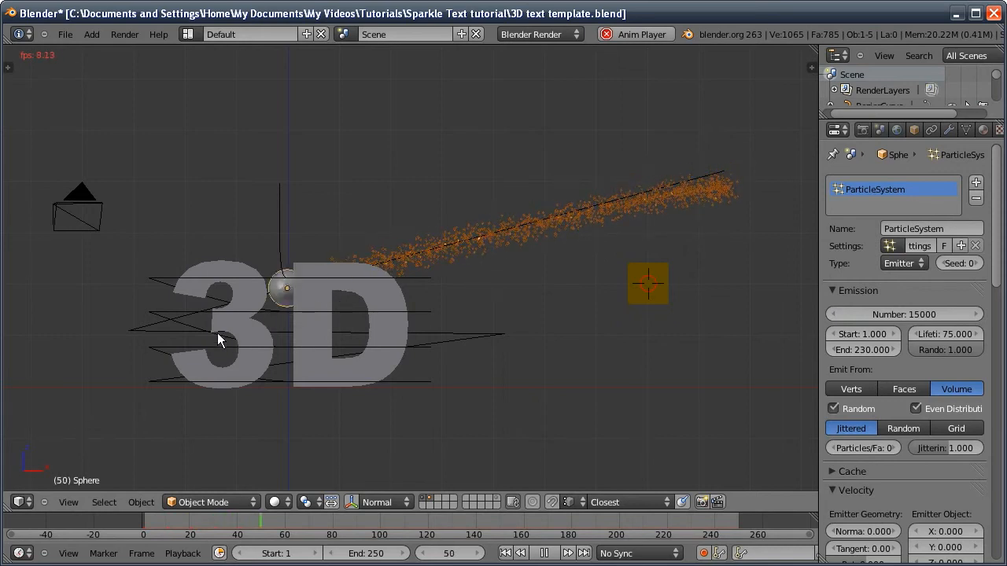
pyautogui.moveTo(386, 302); pyautogui.dragTo(388, 346, button='middle')
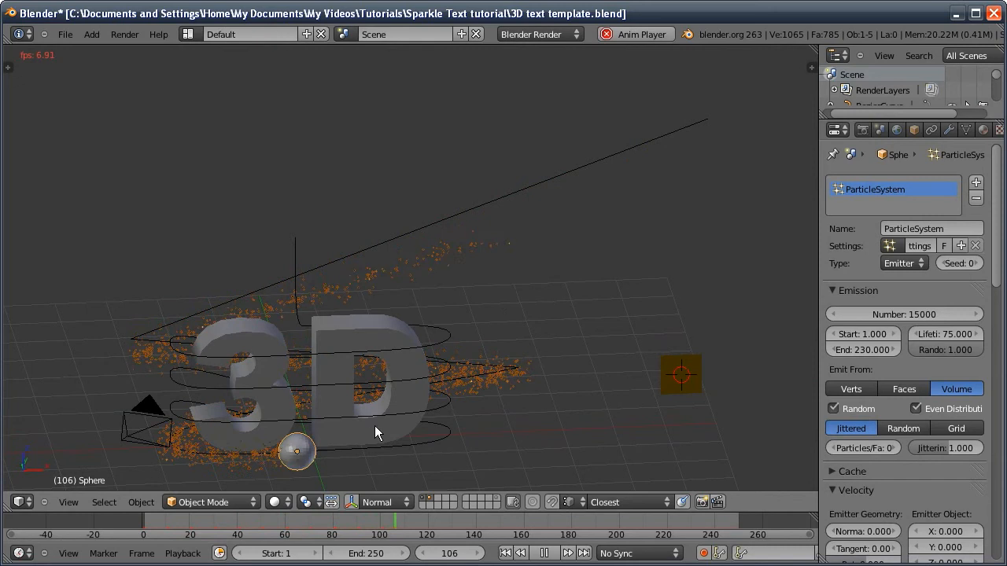
pyautogui.press('Escape')
pyautogui.hotkey('alt', 'a')
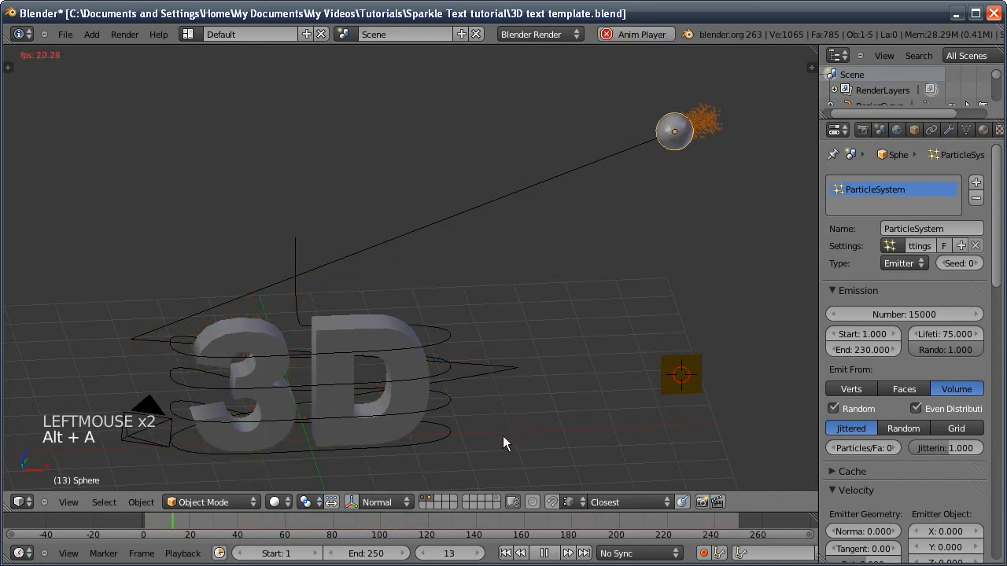
pyautogui.click(545, 555)
pyautogui.moveTo(443, 378); pyautogui.dragTo(464, 232, button='middle')
pyautogui.keyDown('shift'); pyautogui.moveTo(438, 297); pyautogui.dragTo(423, 312, button='middle'); pyautogui.keyUp('shift')
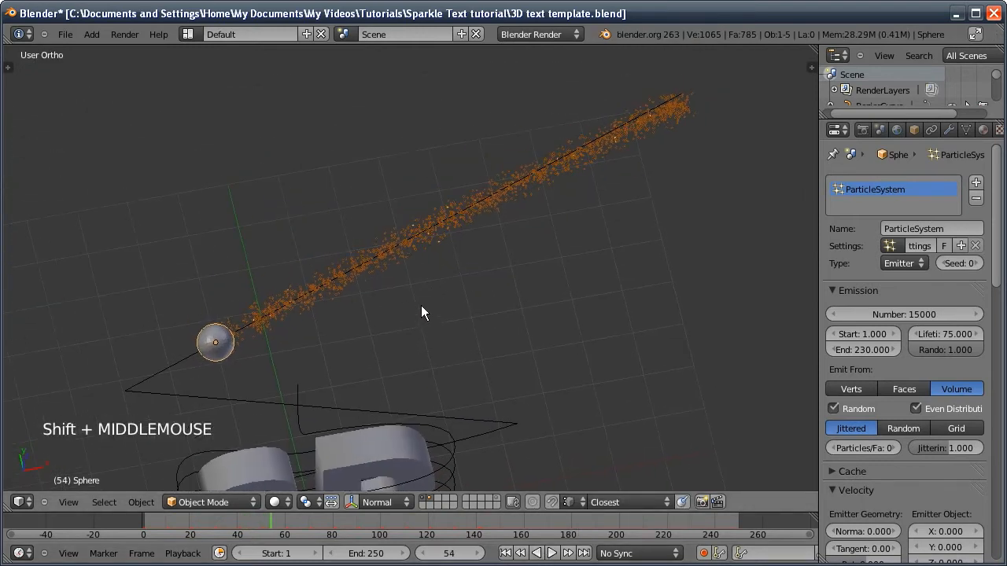
# Step: Set the particle number of the sphere's emission to 30000 and replay the animation from the first frame to check the trail
pyautogui.keyDown('ctrl'); pyautogui.click(903, 314); pyautogui.keyUp('ctrl')
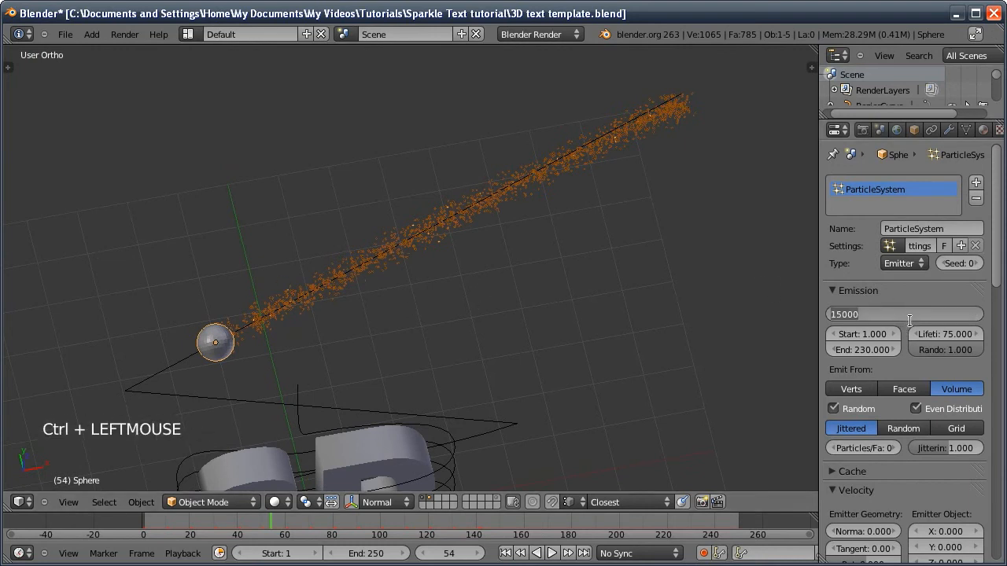
pyautogui.write('300')
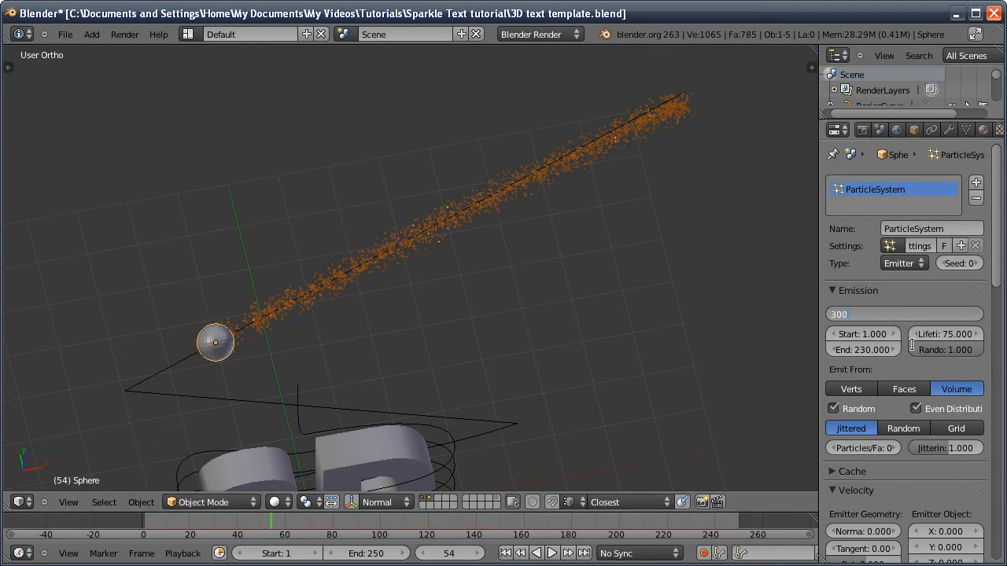
pyautogui.write('00')
pyautogui.press('Return')
pyautogui.click(505, 553)
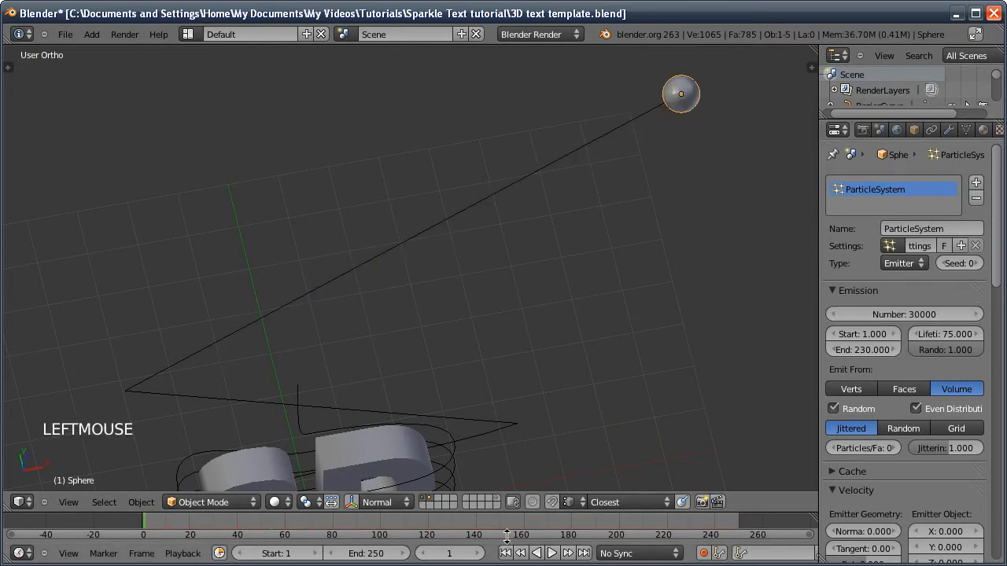
pyautogui.hotkey('alt', 'a')
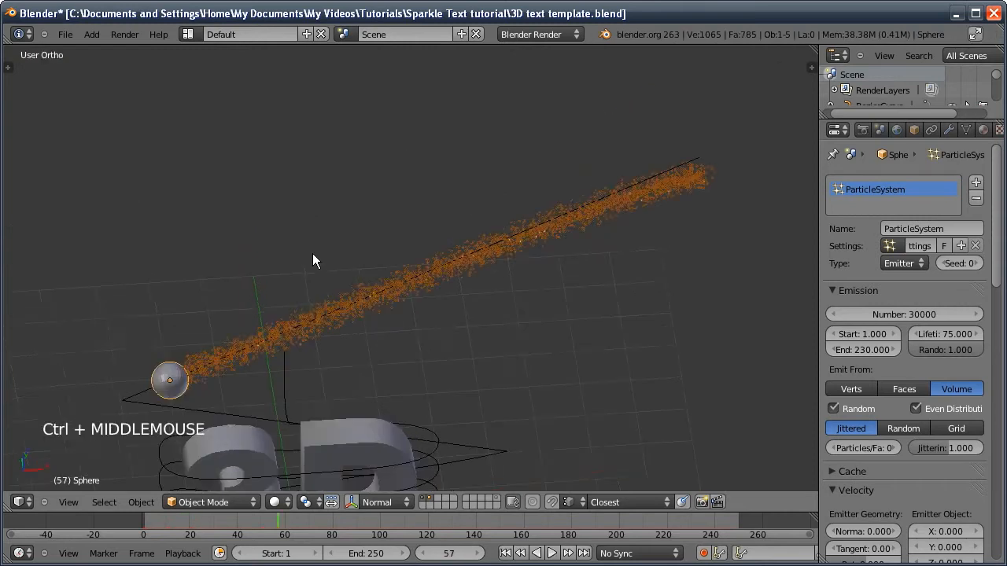
pyautogui.keyDown('ctrl'); pyautogui.moveTo(312, 253); pyautogui.dragTo(308, 248, button='middle'); pyautogui.keyUp('ctrl')
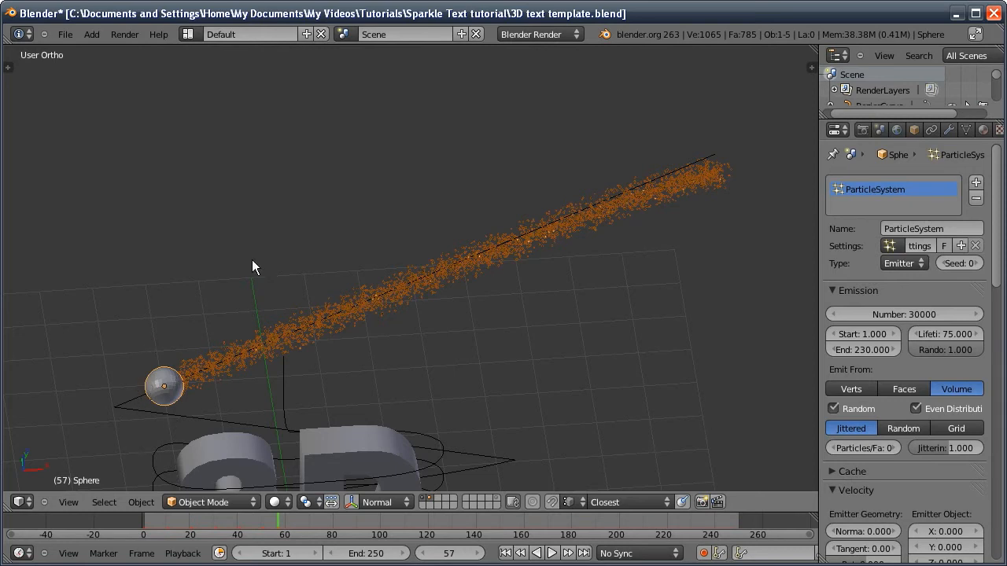
pyautogui.moveTo(319, 354); pyautogui.dragTo(442, 479, button='middle')
# Step: Return to the first frame and bake the sphere's action as object data with a frame step of 3 and constraints cleared
pyautogui.click(505, 553)
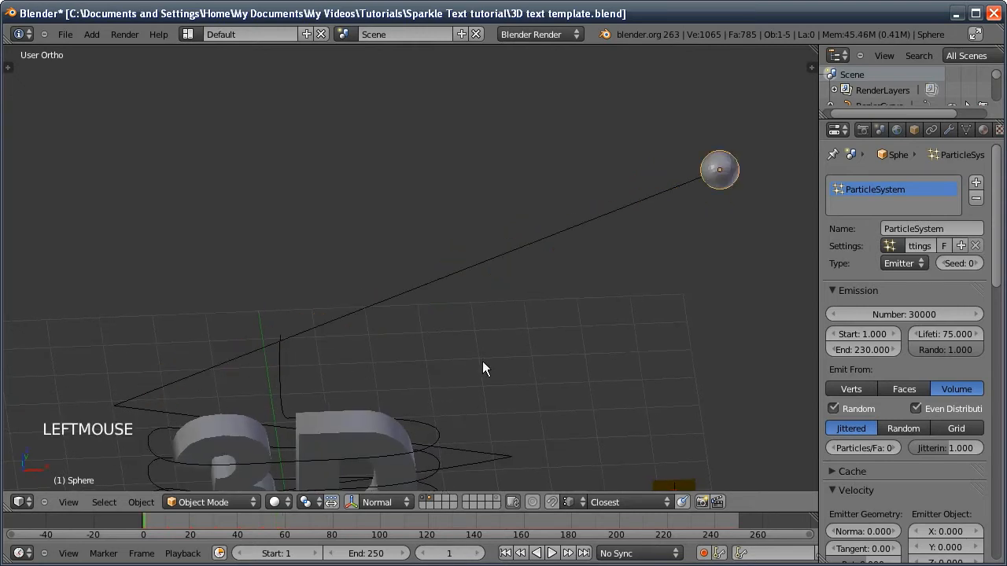
pyautogui.keyDown('ctrl'); pyautogui.moveTo(456, 376); pyautogui.dragTo(459, 281, button='middle'); pyautogui.keyUp('ctrl')
pyautogui.middleClick(169, 476)
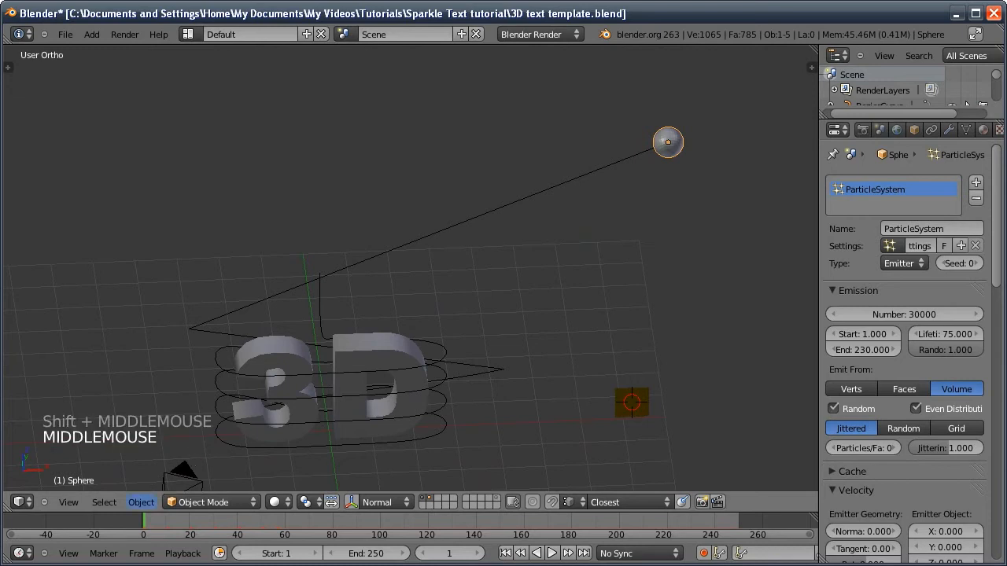
pyautogui.click(145, 502)
pyautogui.moveTo(170, 355)
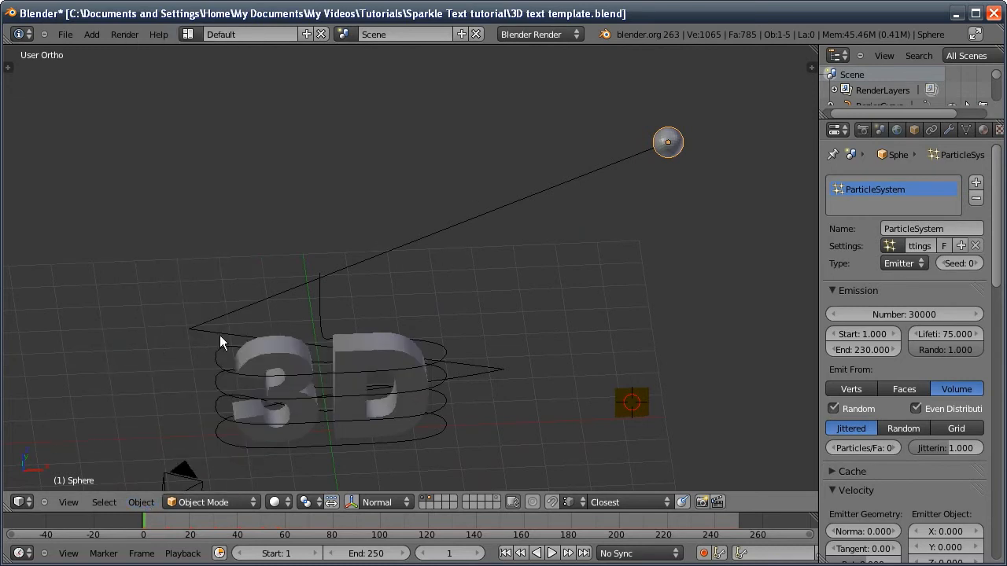
pyautogui.click(144, 500)
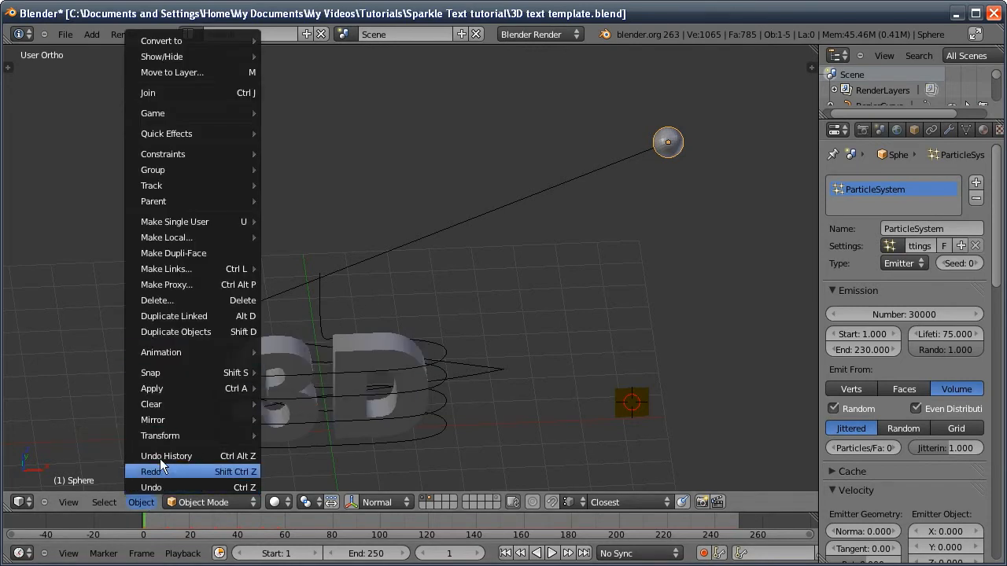
pyautogui.moveTo(180, 354)
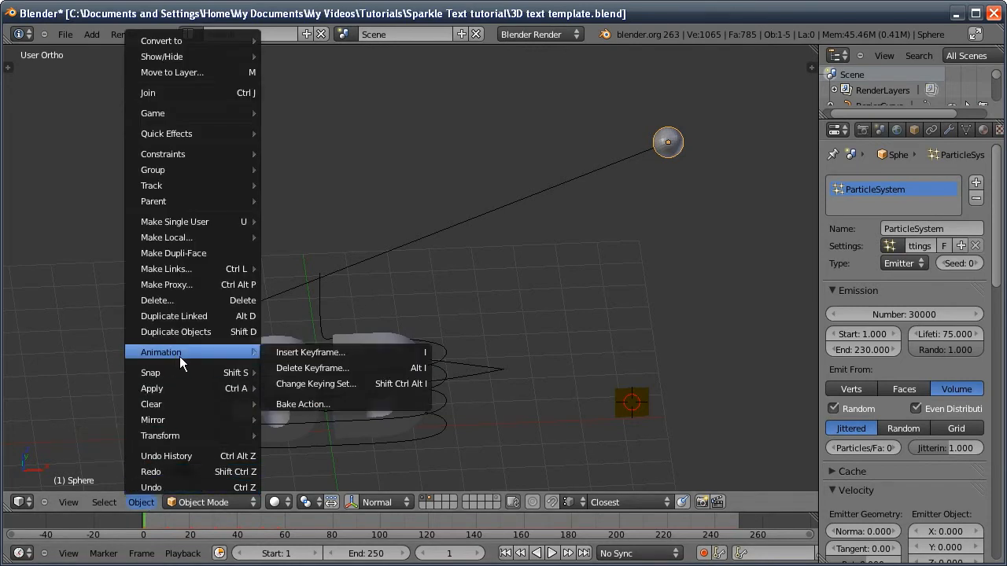
pyautogui.click(300, 401)
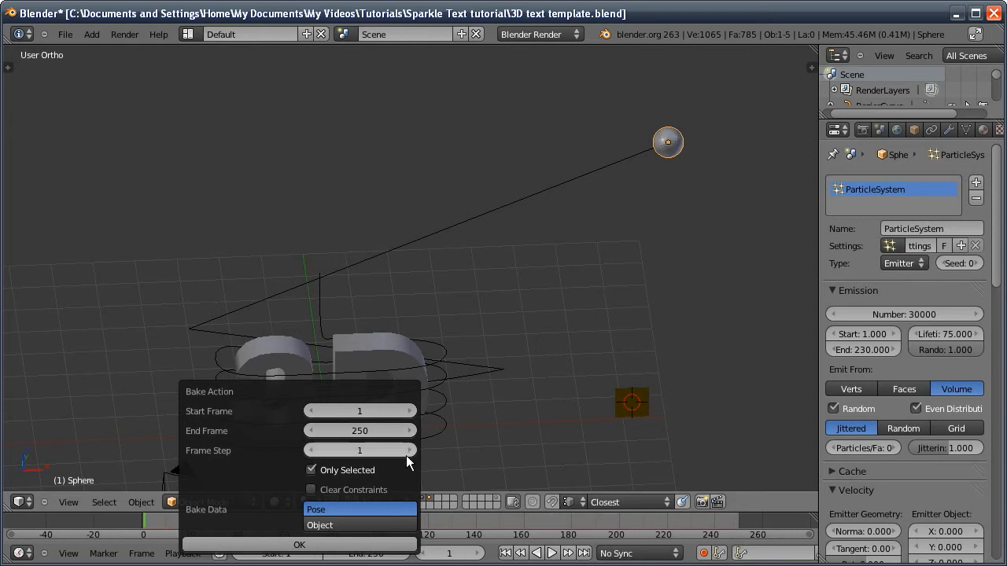
pyautogui.click(311, 450)
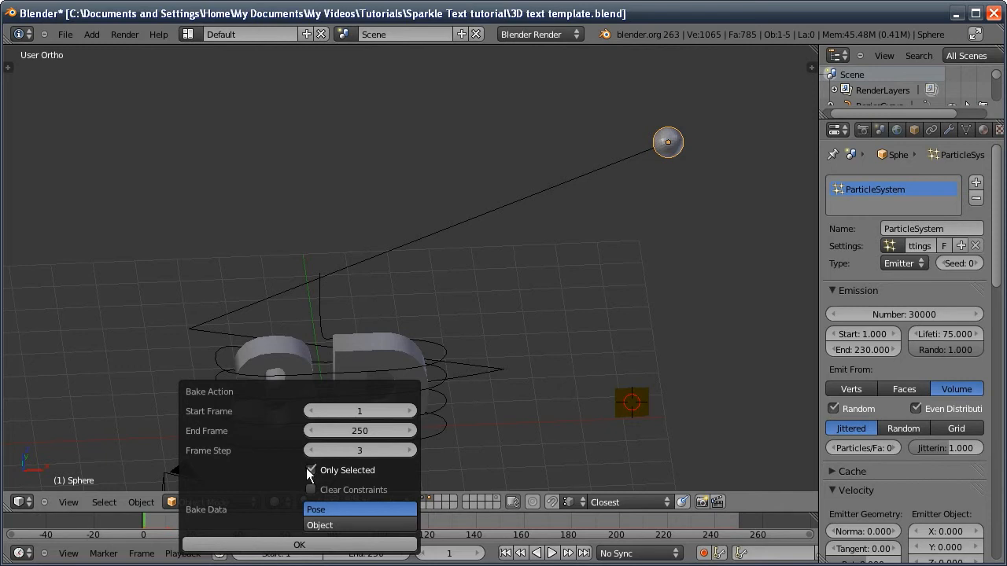
pyautogui.click(311, 490)
pyautogui.click(326, 526)
pyautogui.click(286, 545)
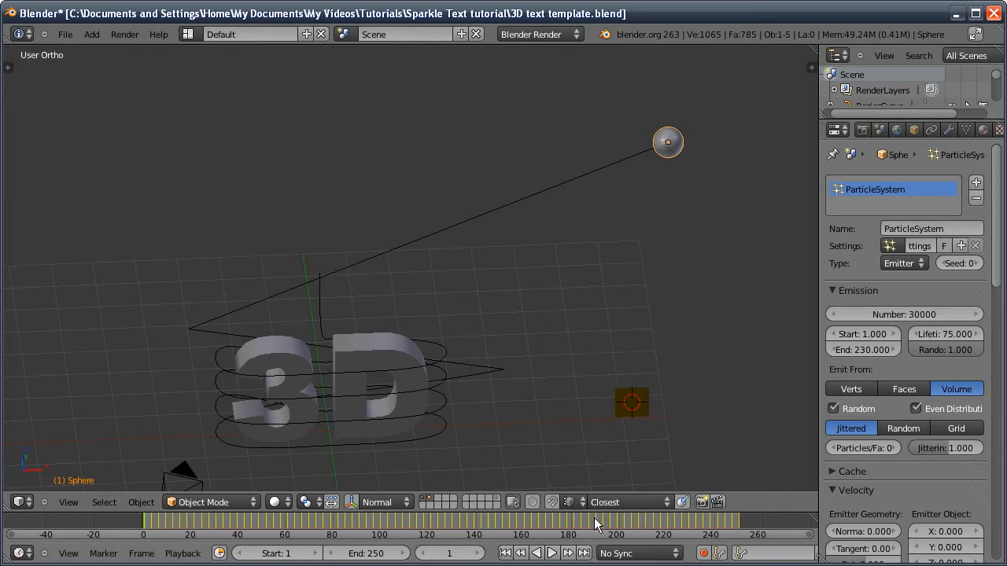
# Step: Scrub through the frames to check the baked sphere motion and its particle trail around the text
pyautogui.moveTo(425, 554); pyautogui.dragTo(505, 556)
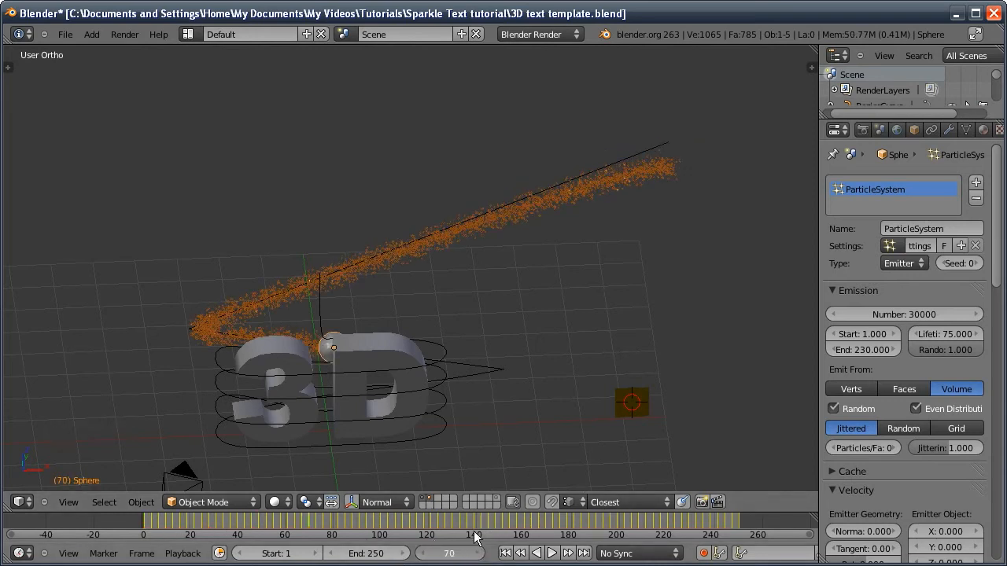
pyautogui.middleClick(361, 331)
pyautogui.moveTo(361, 332); pyautogui.dragTo(475, 193, button='middle')
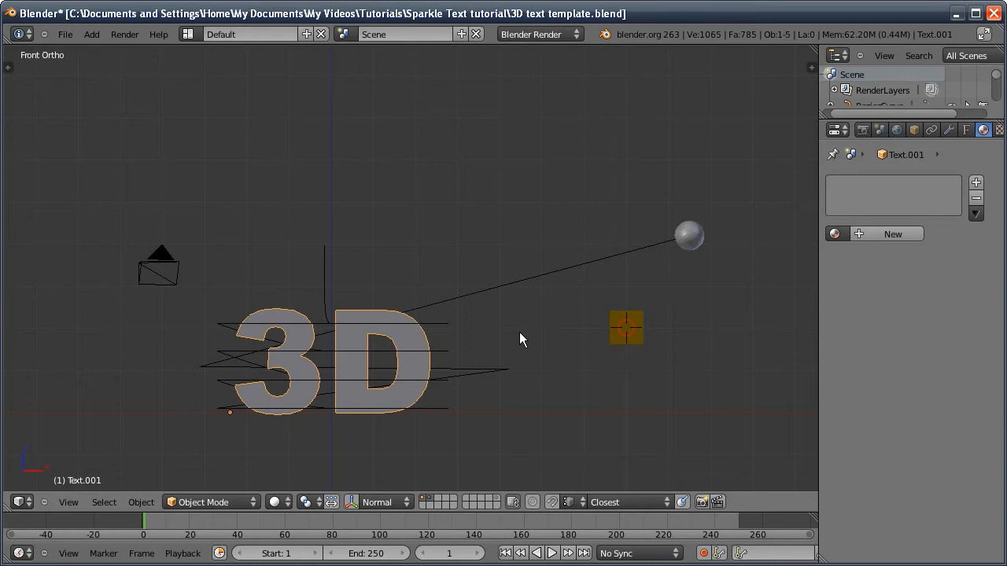
# Step: Create a new world and set its horizon color to black
pyautogui.click(896, 131)
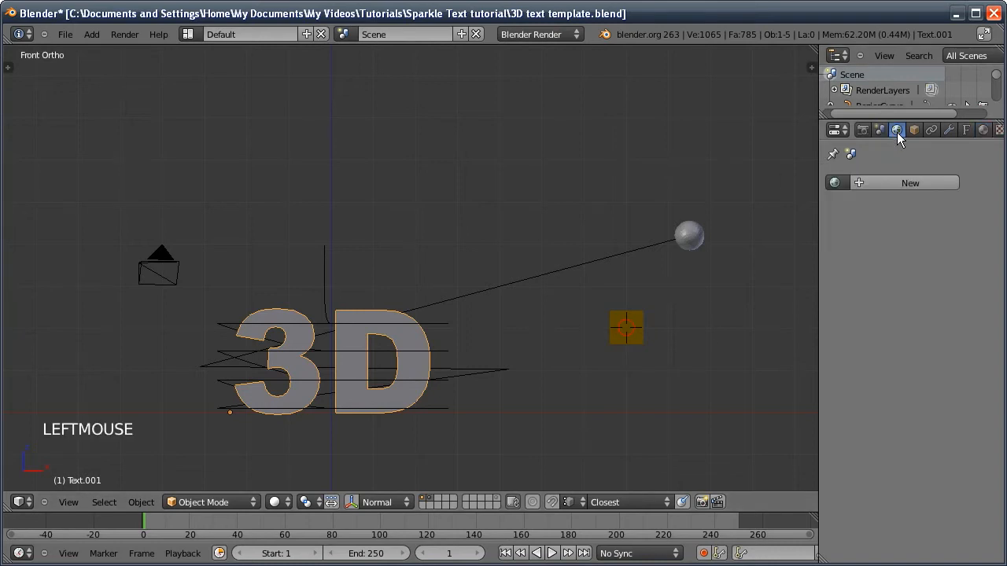
pyautogui.click(875, 183)
pyautogui.click(836, 391)
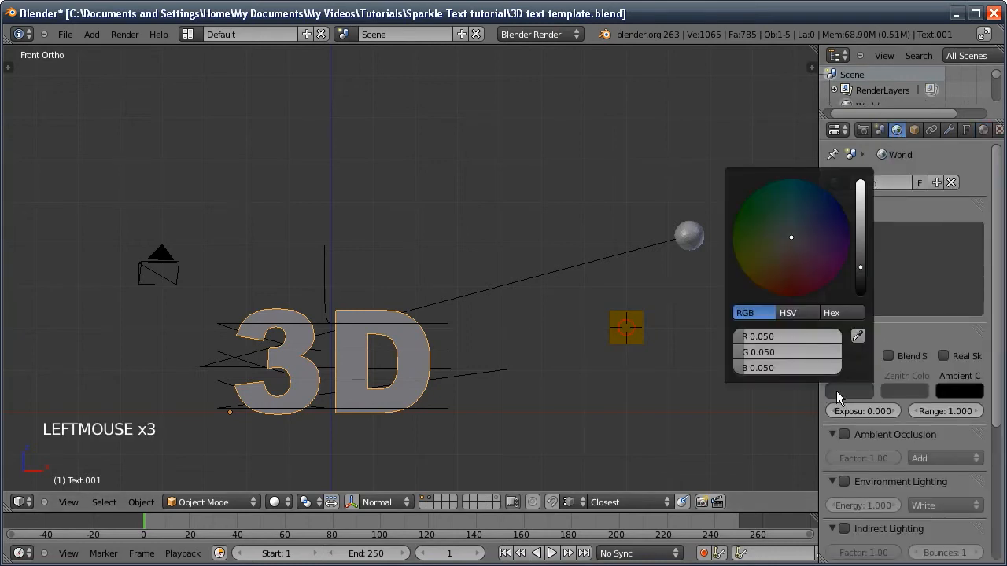
pyautogui.click(861, 283)
# Step: Enable environment lighting for the world and set its energy to 0.1
pyautogui.click(844, 482)
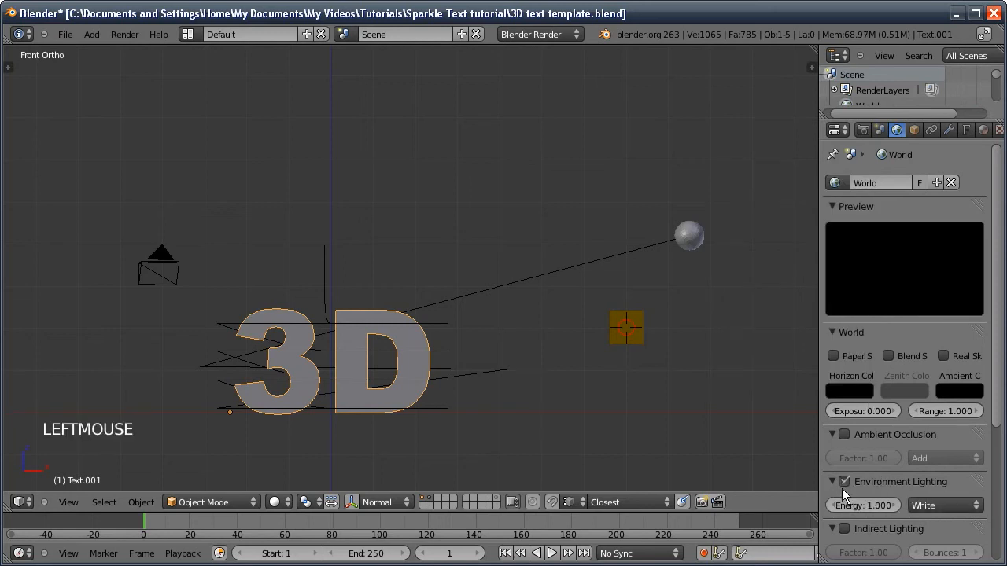
pyautogui.keyDown('ctrl'); pyautogui.click(867, 505); pyautogui.keyUp('ctrl')
pyautogui.write('0.1')
pyautogui.press('Return')
pyautogui.moveTo(917, 463)
pyautogui.mouseDown(button='middle')
pyautogui.moveTo(909, 342)
pyautogui.moveTo(909, 464)
pyautogui.mouseUp(button='middle')
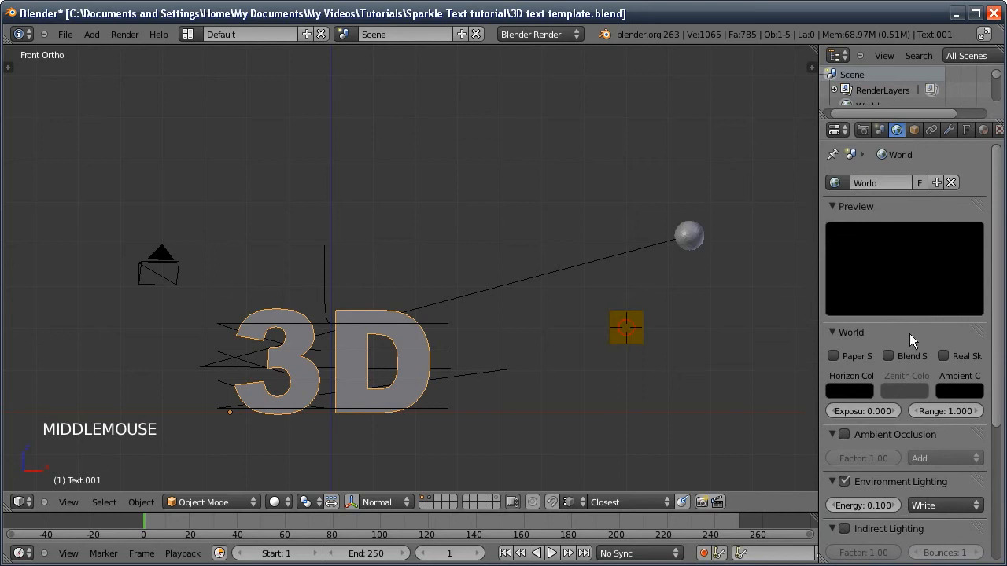
# Step: Add an Image or Movie texture to the world and load galileo_probe.hdr from the HDRI probes folder
pyautogui.click(998, 130)
pyautogui.click(877, 294)
pyautogui.click(885, 314)
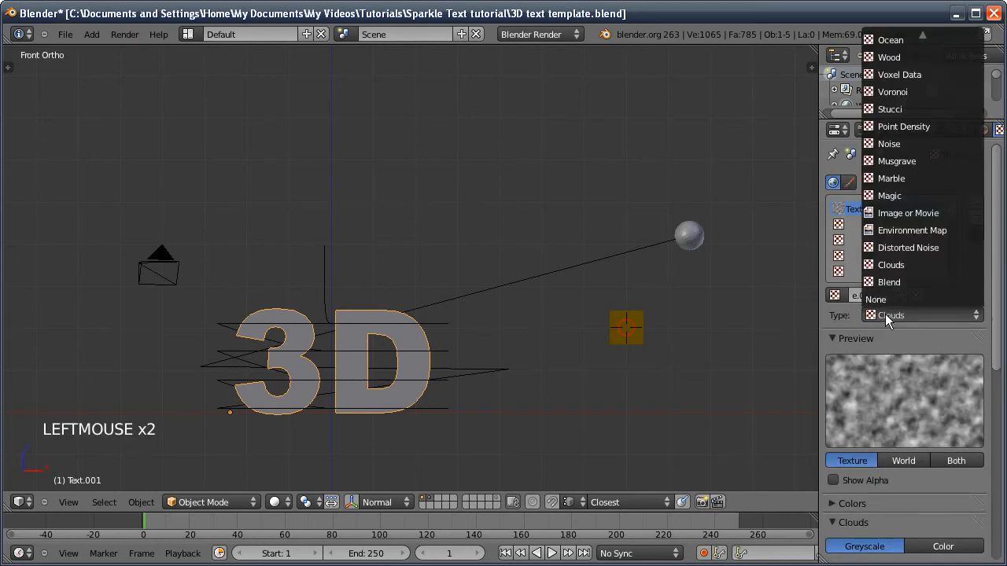
pyautogui.click(898, 213)
pyautogui.moveTo(912, 353); pyautogui.dragTo(859, 325, button='middle')
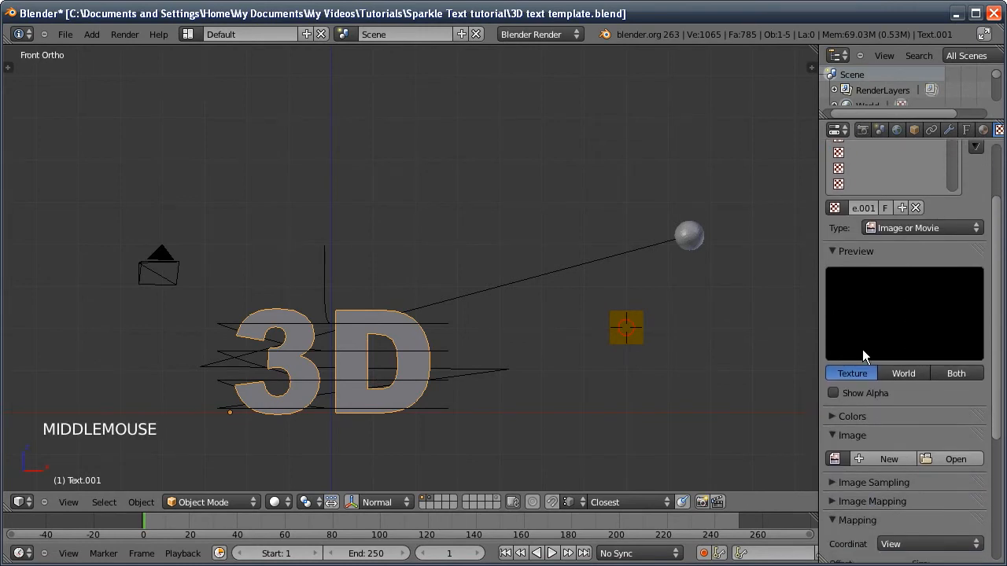
pyautogui.click(946, 459)
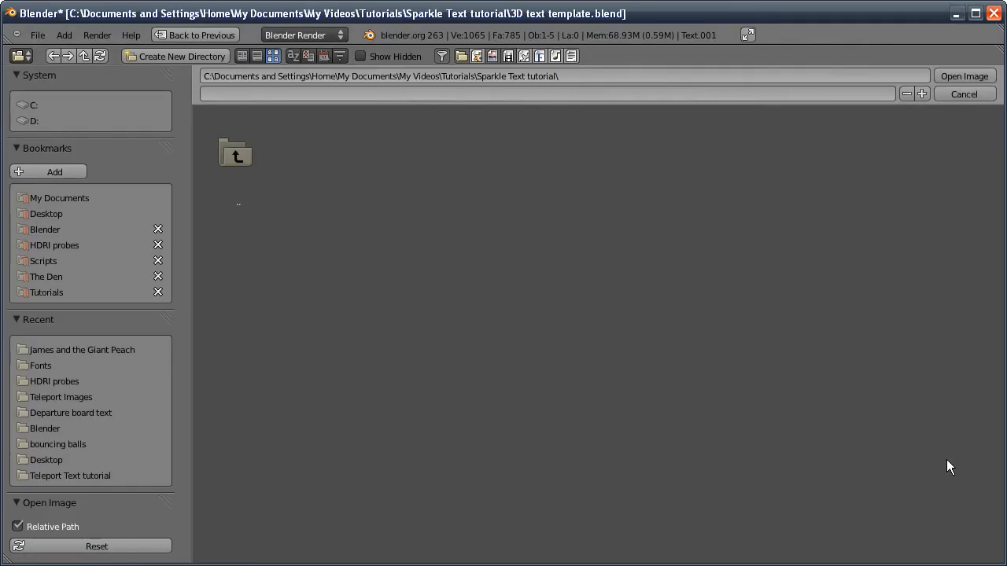
pyautogui.click(46, 245)
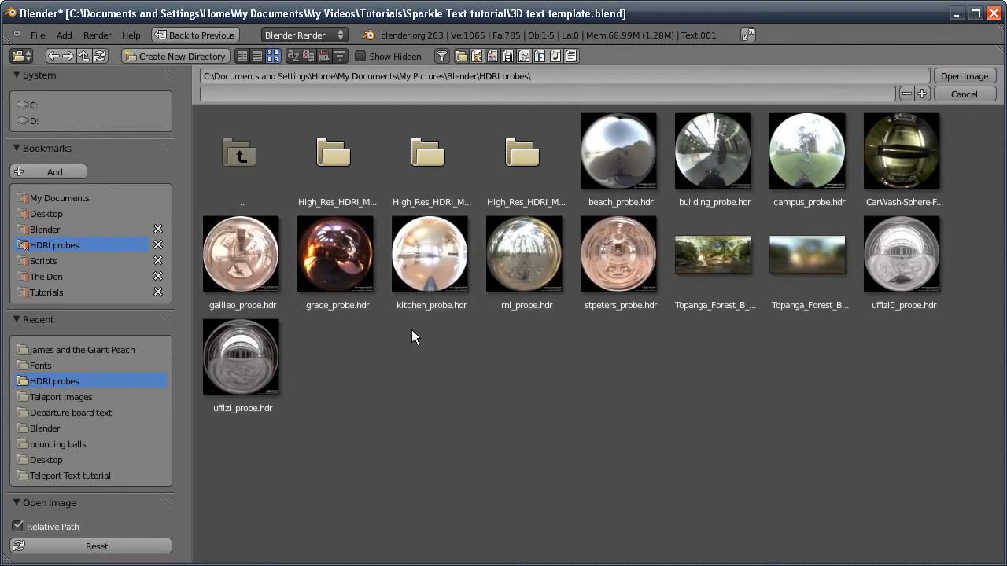
pyautogui.click(221, 257)
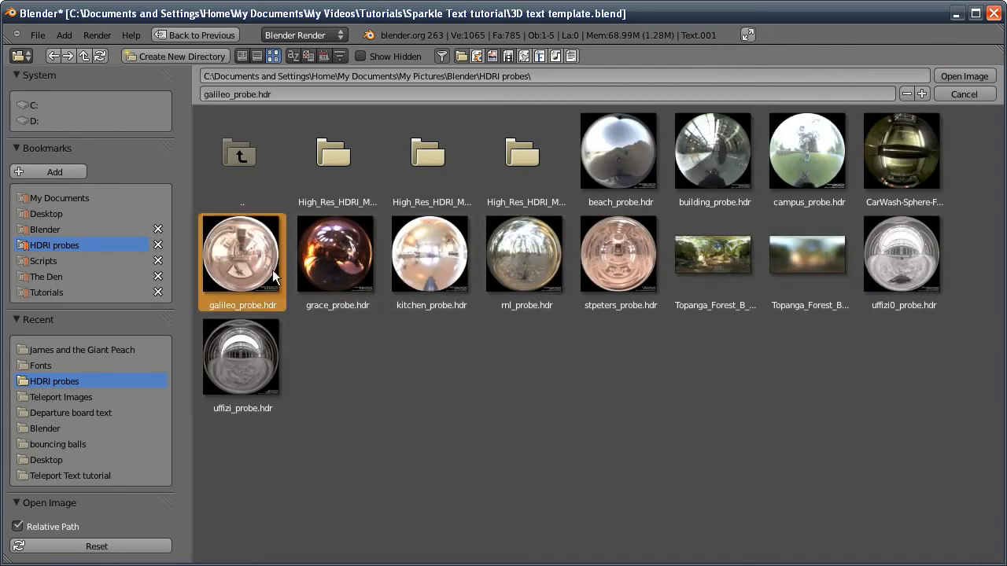
pyautogui.click(964, 76)
# Step: Tint the world texture gold by setting its RGB multiply values to R 0.8, G 0.9 and B 0.5
pyautogui.moveTo(823, 399); pyautogui.dragTo(822, 269, button='middle')
pyautogui.click(831, 274)
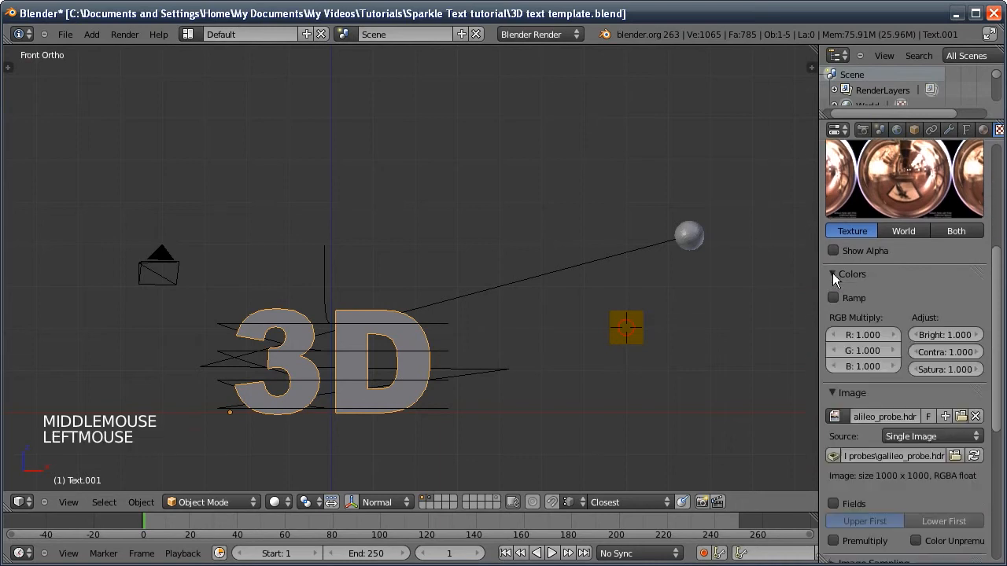
pyautogui.keyDown('ctrl'); pyautogui.click(865, 335); pyautogui.keyUp('ctrl')
pyautogui.write('0.8')
pyautogui.keyDown('ctrl'); pyautogui.click(863, 351); pyautogui.keyUp('ctrl')
pyautogui.write('0.9')
pyautogui.keyDown('ctrl'); pyautogui.click(871, 367); pyautogui.keyUp('ctrl')
pyautogui.write('0.5')
pyautogui.press('Return')
pyautogui.moveTo(876, 372); pyautogui.dragTo(881, 524, button='middle')
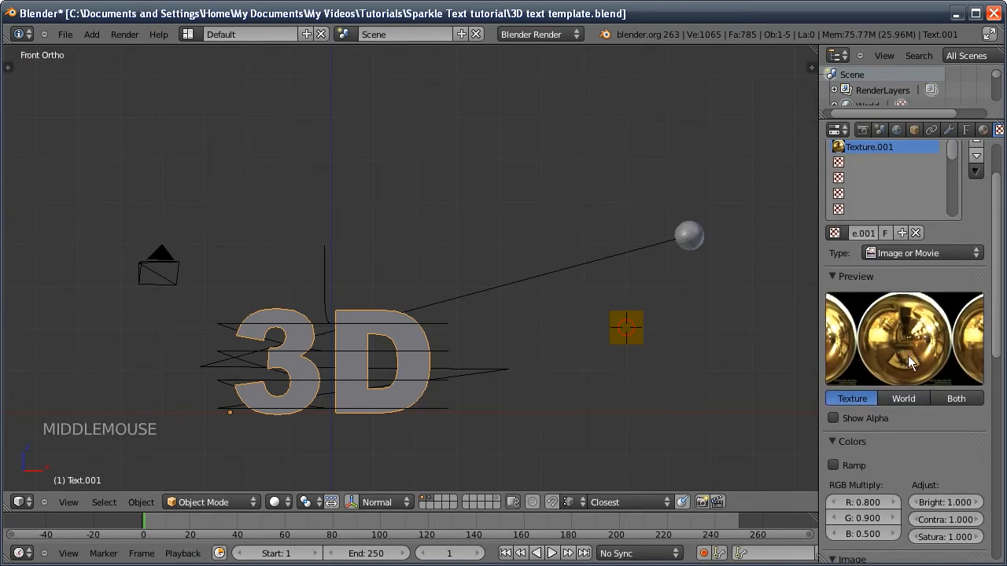
pyautogui.moveTo(925, 319); pyautogui.dragTo(924, 381, button='middle')
# Step: Add a new material to the 3D text and copy the gold plane's diffuse color onto it
pyautogui.click(361, 317)
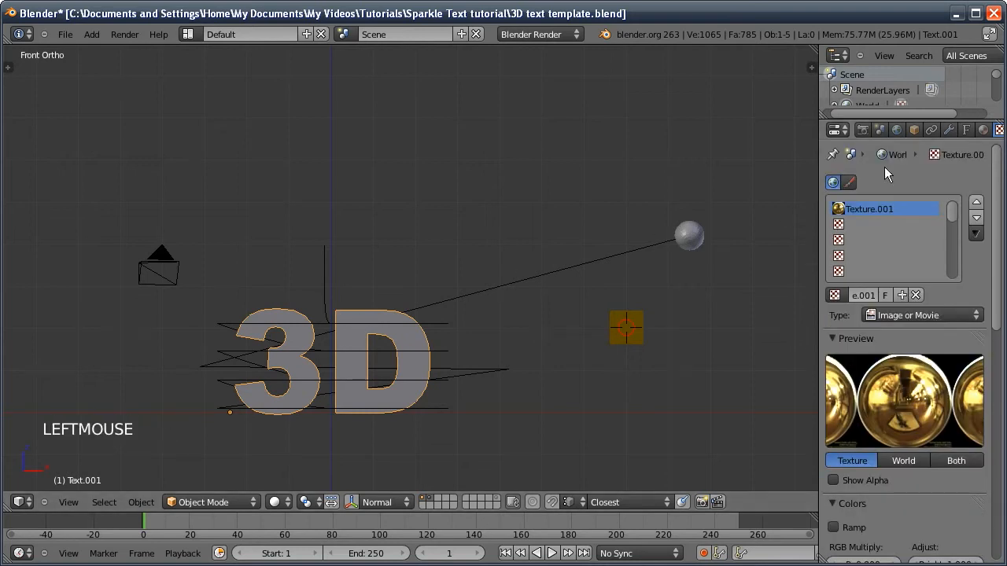
pyautogui.click(983, 130)
pyautogui.click(873, 233)
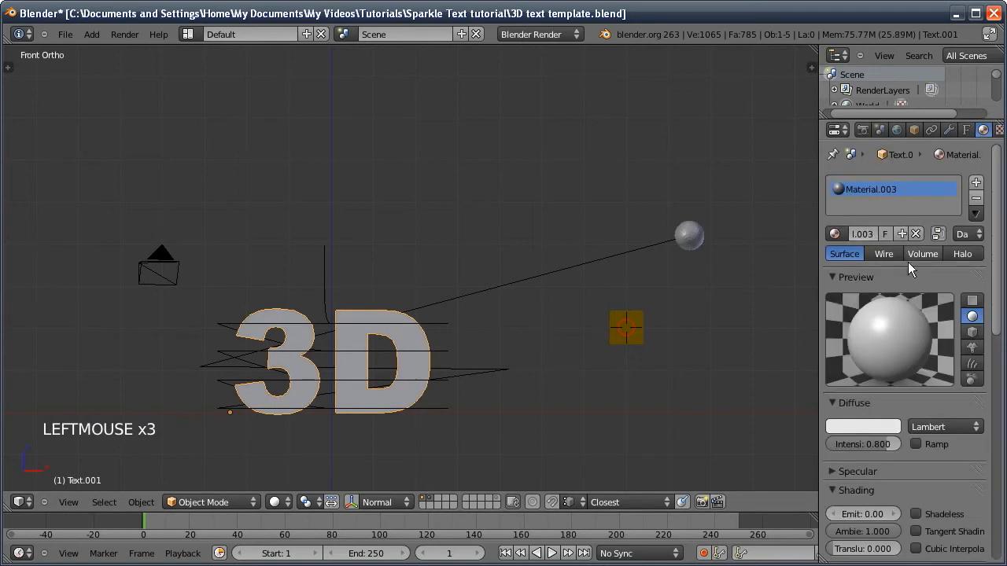
pyautogui.click(625, 325)
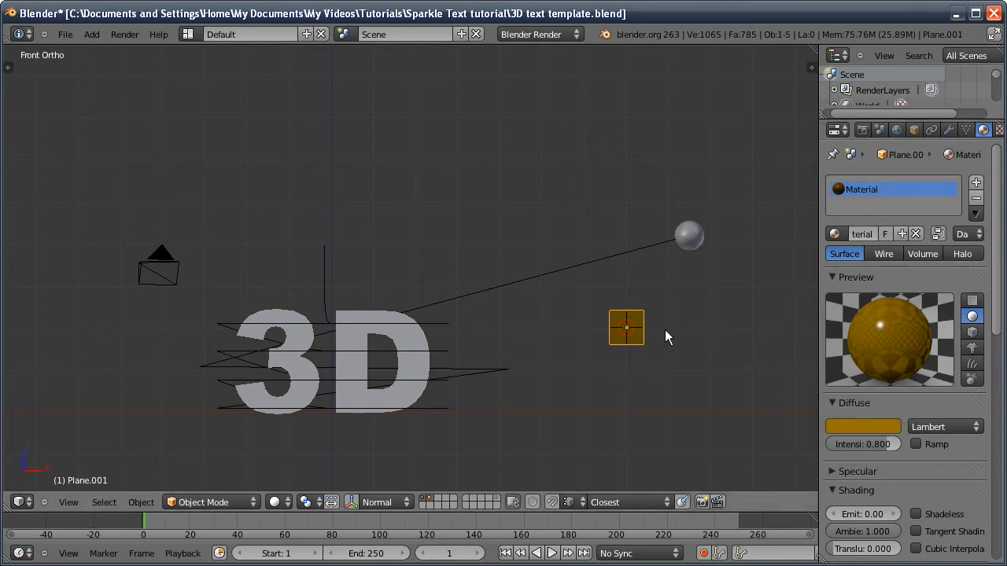
pyautogui.hotkey('ctrl', 'c')
pyautogui.click(395, 313)
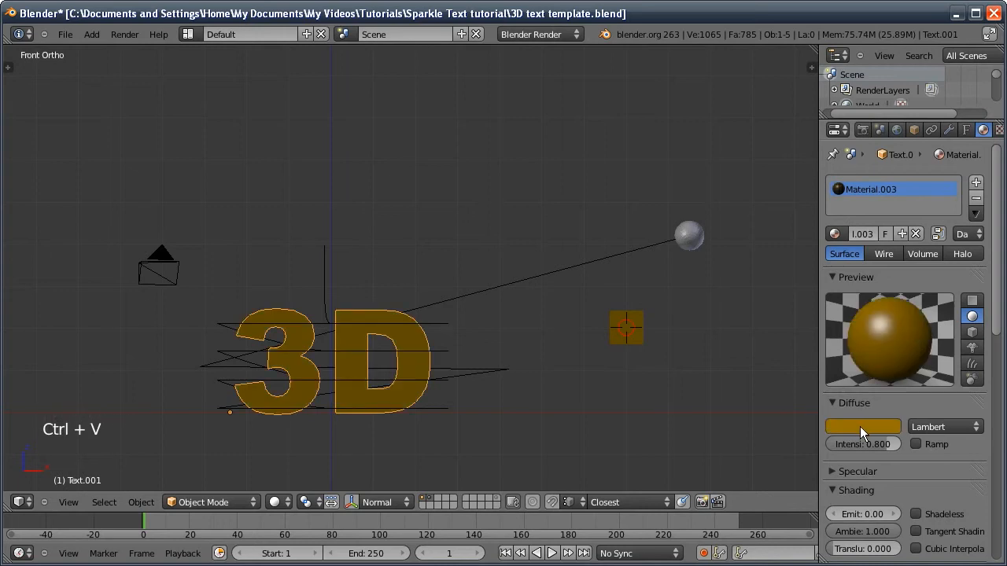
# Step: Set the text material's specular intensity to 1.0 and its hardness to 511
pyautogui.moveTo(871, 426); pyautogui.dragTo(829, 413, button='middle')
pyautogui.click(829, 414)
pyautogui.click(850, 454)
pyautogui.click(904, 475)
pyautogui.write('5')
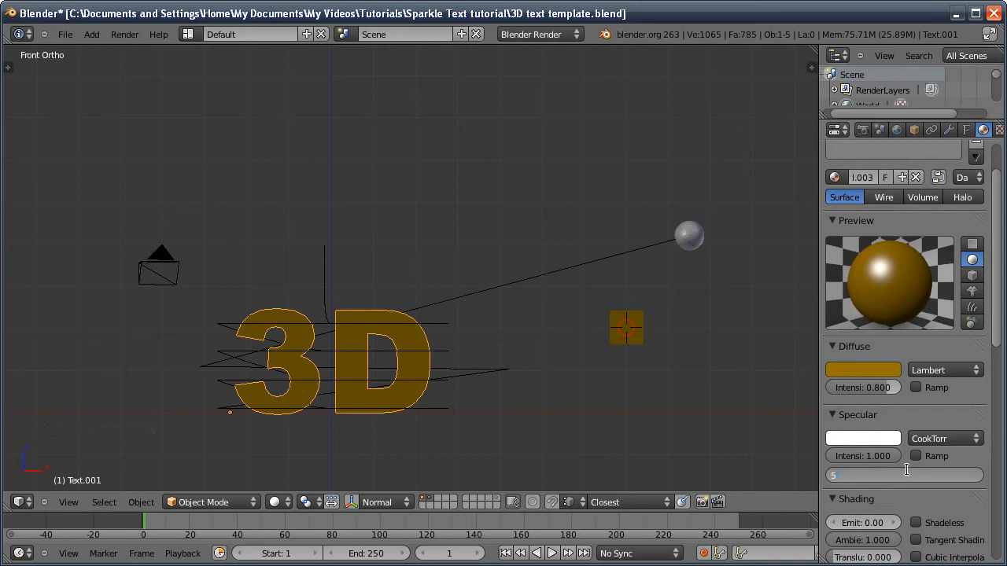
pyautogui.write('11')
pyautogui.press('Return')
pyautogui.moveTo(855, 390); pyautogui.dragTo(855, 236, button='middle')
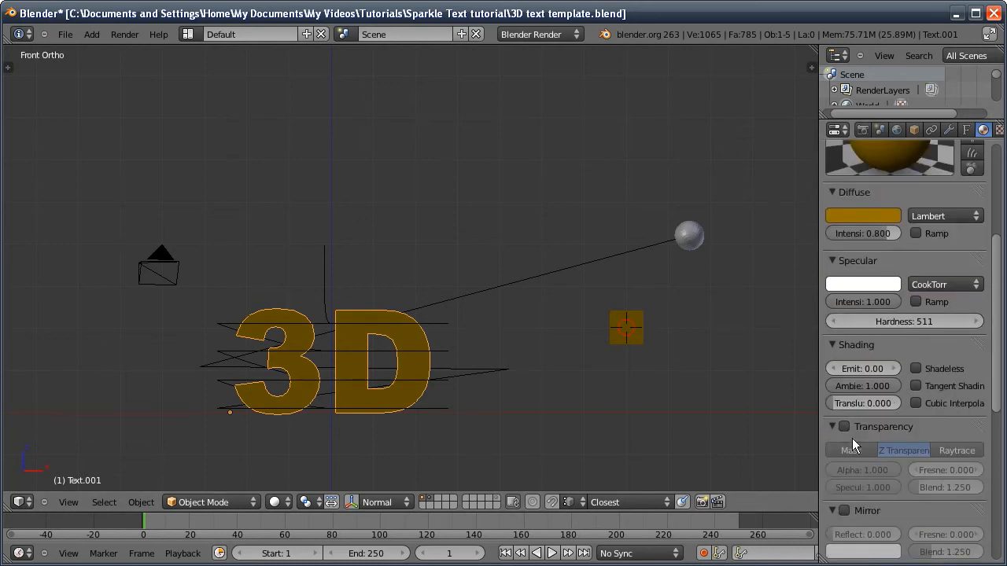
# Step: Add an Image or Movie texture to the 3D text's material and assign the already loaded galileo_probe.hdr image
pyautogui.moveTo(917, 258); pyautogui.dragTo(917, 471, button='middle')
pyautogui.moveTo(991, 130); pyautogui.dragTo(961, 130, button='middle')
pyautogui.click(971, 131)
pyautogui.doubleClick(872, 295)
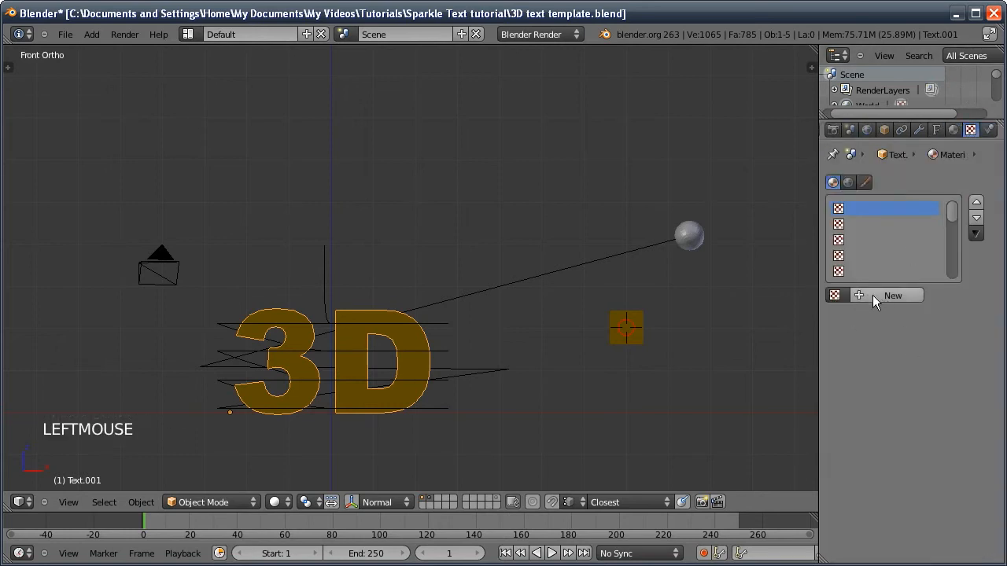
pyautogui.click(873, 315)
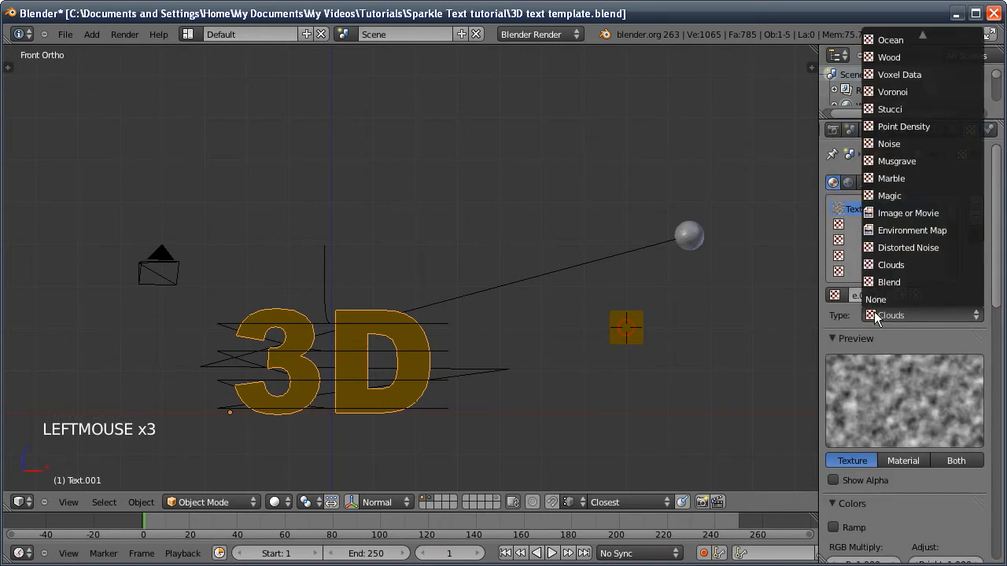
pyautogui.click(882, 213)
pyautogui.moveTo(887, 430); pyautogui.dragTo(869, 277, button='middle')
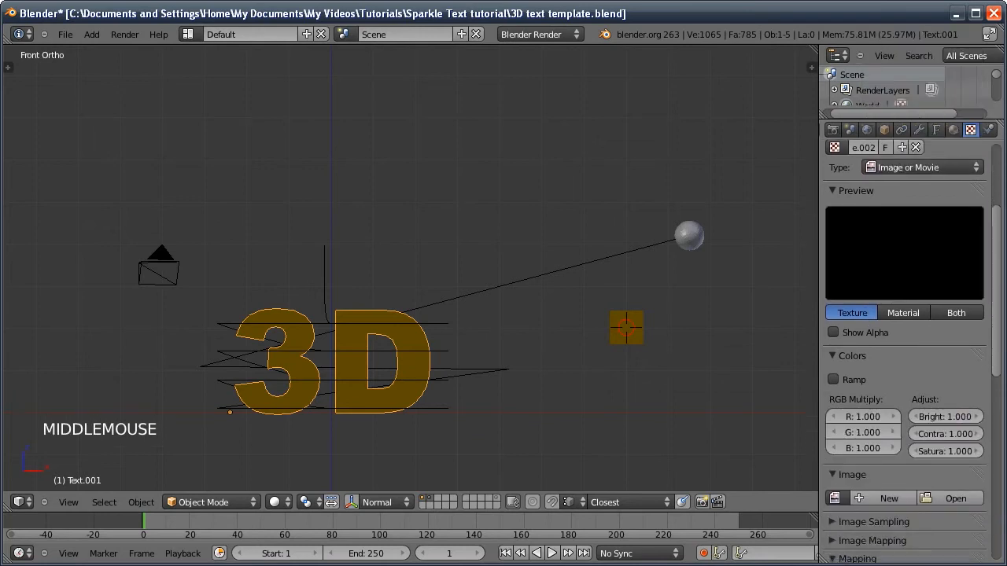
pyautogui.click(835, 494)
pyautogui.click(835, 328)
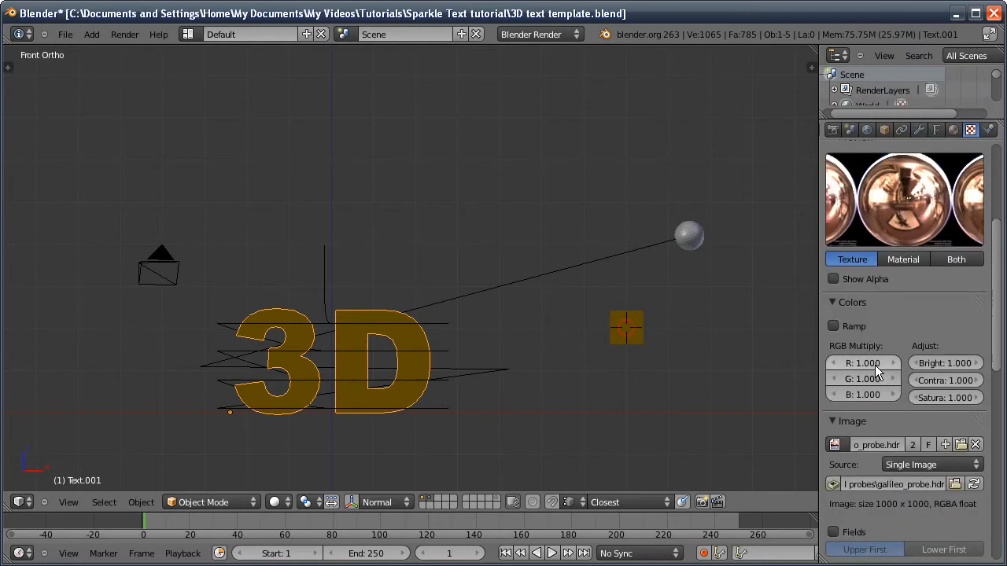
# Step: Tint the text texture gold by setting its RGB multiply values to R 0.7, G 0.8 and B 0.4
pyautogui.keyDown('ctrl'); pyautogui.click(863, 364); pyautogui.keyUp('ctrl')
pyautogui.write('0.7')
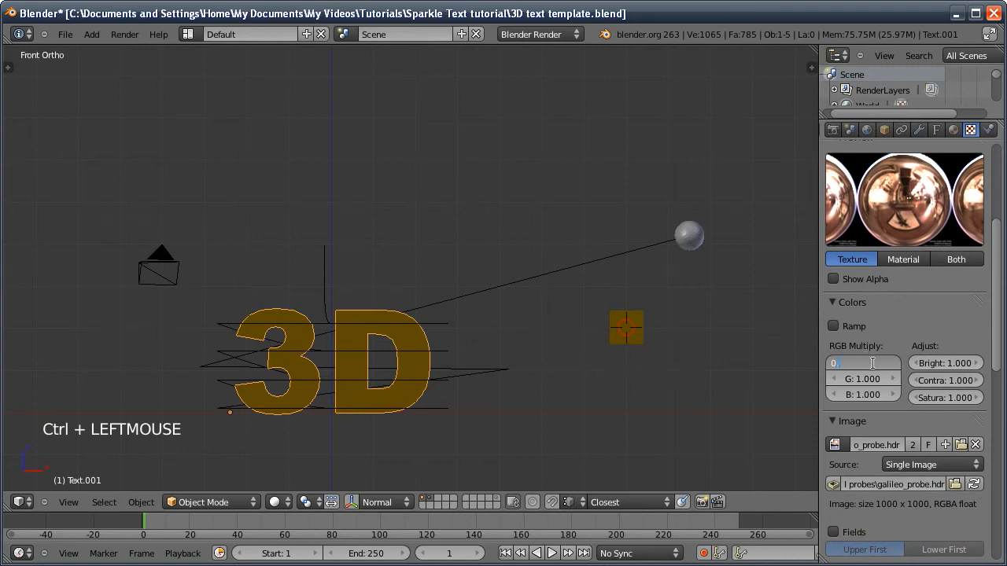
pyautogui.press('Return')
pyautogui.keyDown('ctrl'); pyautogui.click(865, 378); pyautogui.keyUp('ctrl')
pyautogui.write('0.8')
pyautogui.press('Return')
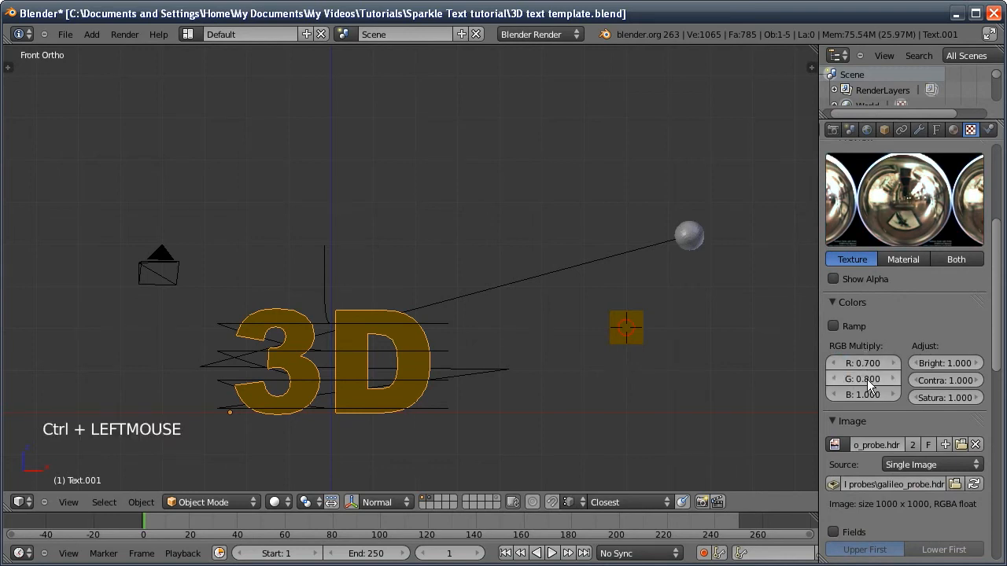
pyautogui.keyDown('ctrl'); pyautogui.click(866, 394); pyautogui.keyUp('ctrl')
pyautogui.write('0.4')
pyautogui.press('Return')
# Step: Set the text texture's brightness to 1.5, contrast to 2 and saturation to 1.5
pyautogui.click(946, 363)
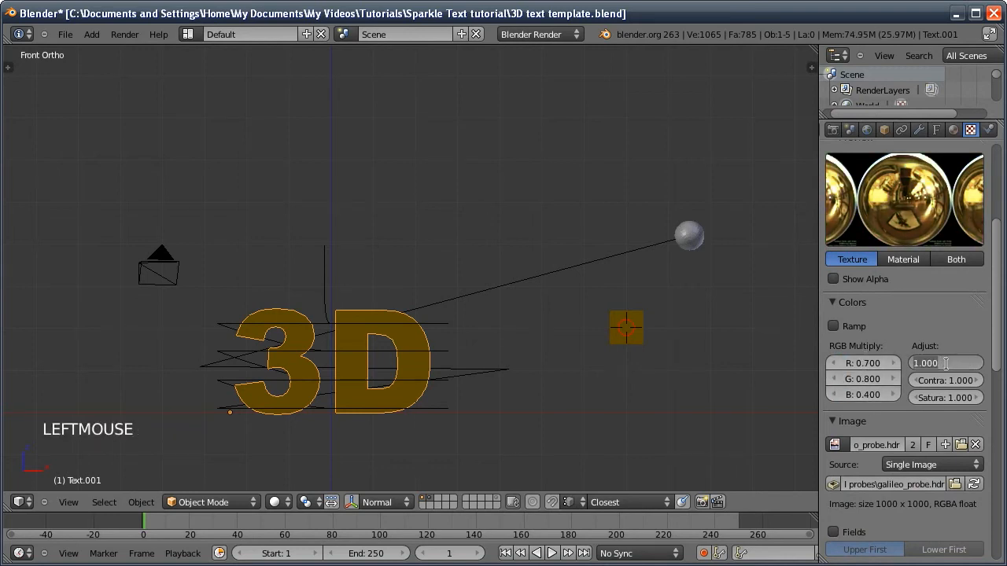
pyautogui.write('1.5')
pyautogui.press('Return')
pyautogui.keyDown('ctrl'); pyautogui.click(945, 382); pyautogui.keyUp('ctrl')
pyautogui.write('2')
pyautogui.press('Return')
pyautogui.keyDown('ctrl'); pyautogui.click(948, 398); pyautogui.keyUp('ctrl')
pyautogui.write('1.5')
pyautogui.press('Return')
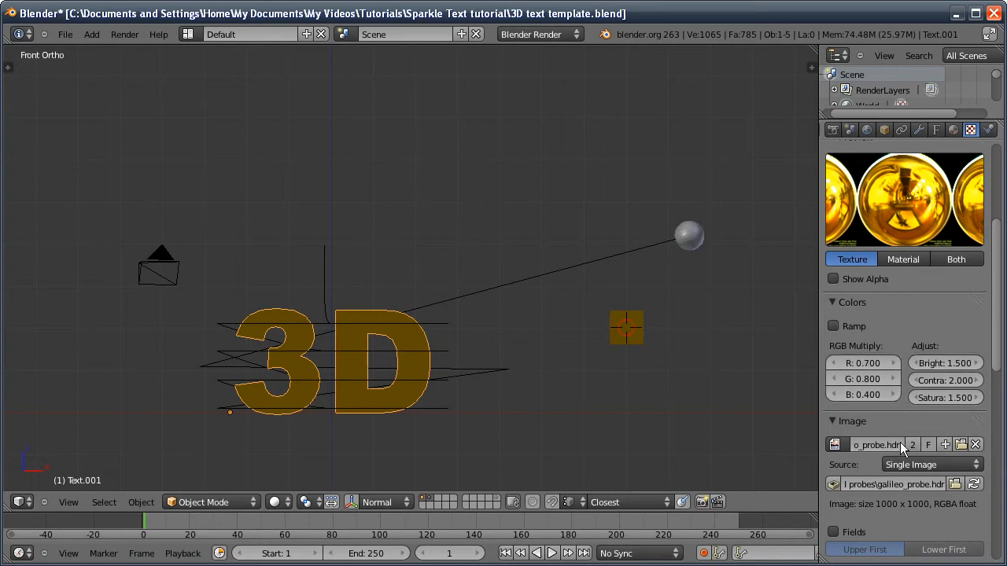
# Step: Enable the horizon, zenith up and zenith down influences for the world texture
pyautogui.scroll(-9, 900, 442)
pyautogui.moveTo(934, 317); pyautogui.dragTo(932, 276, button='middle')
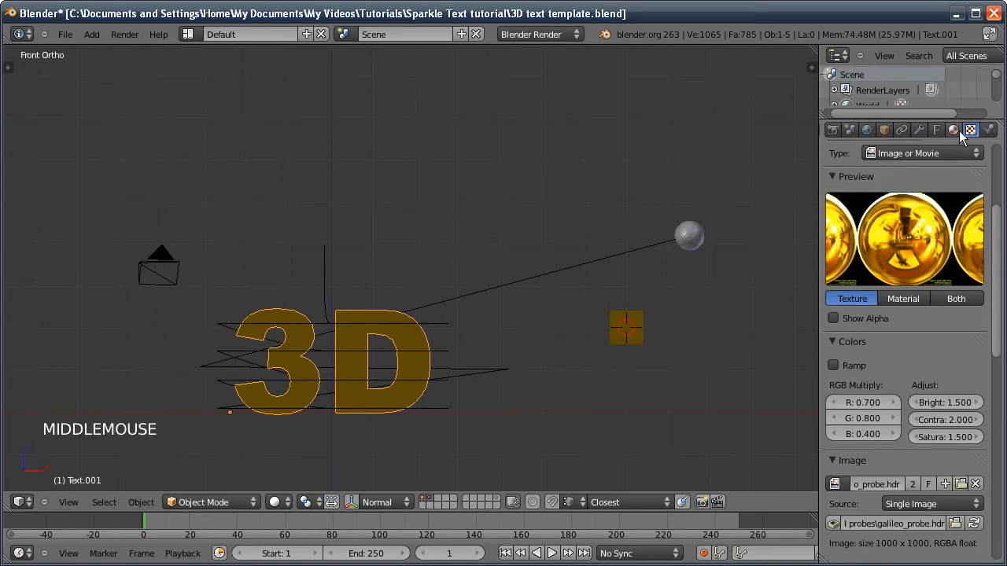
pyautogui.moveTo(963, 135); pyautogui.dragTo(936, 426, button='middle')
pyautogui.click(849, 182)
pyautogui.moveTo(910, 322); pyautogui.dragTo(908, 61, button='middle')
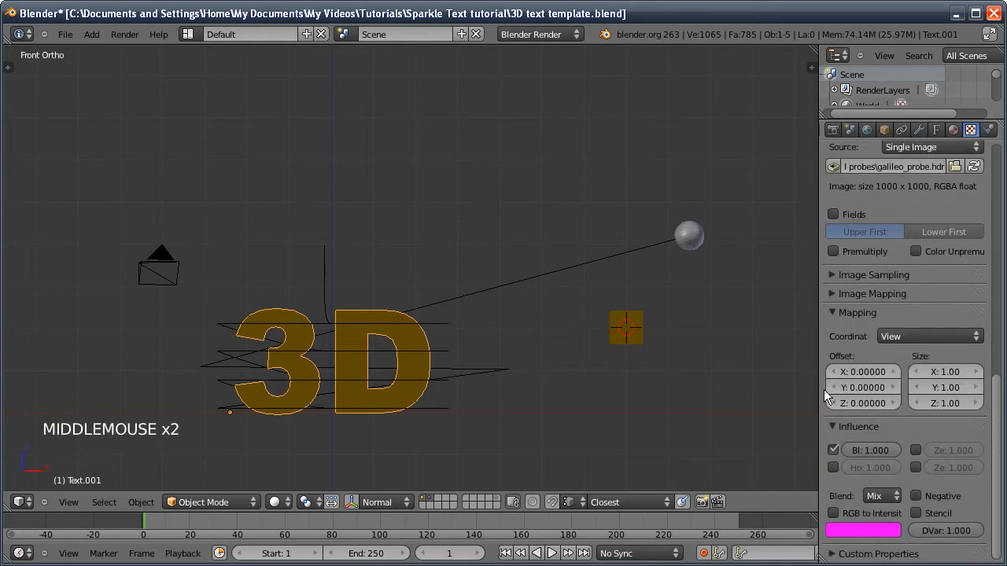
pyautogui.click(833, 468)
pyautogui.click(915, 451)
pyautogui.click(915, 467)
pyautogui.moveTo(908, 295); pyautogui.dragTo(913, 562, button='middle')
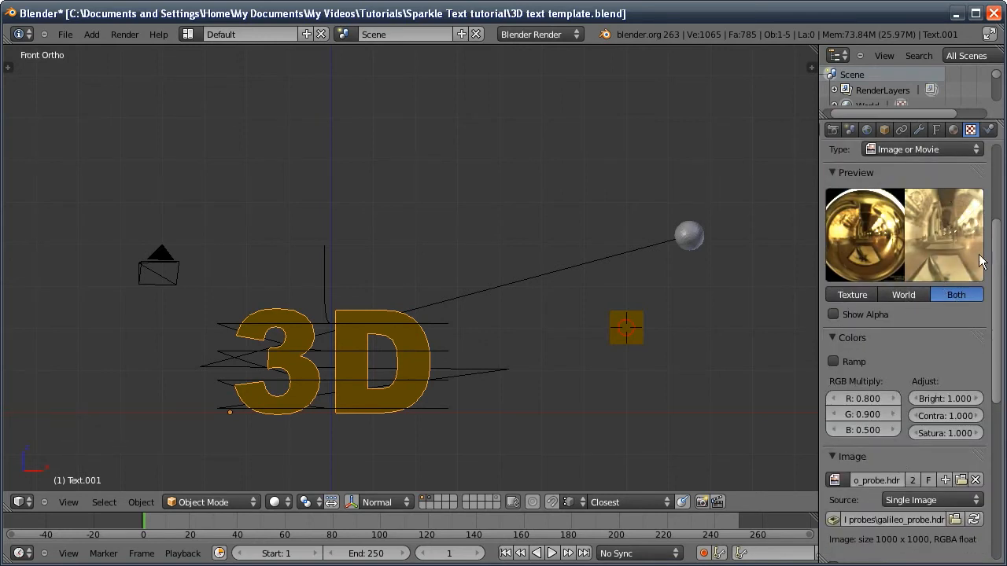
# Step: Set the mapping coordinates of the text material's texture to Reflection
pyautogui.click(952, 130)
pyautogui.moveTo(928, 382)
pyautogui.mouseDown(button='middle')
pyautogui.moveTo(928, 232)
pyautogui.moveTo(928, 365)
pyautogui.mouseUp(button='middle')
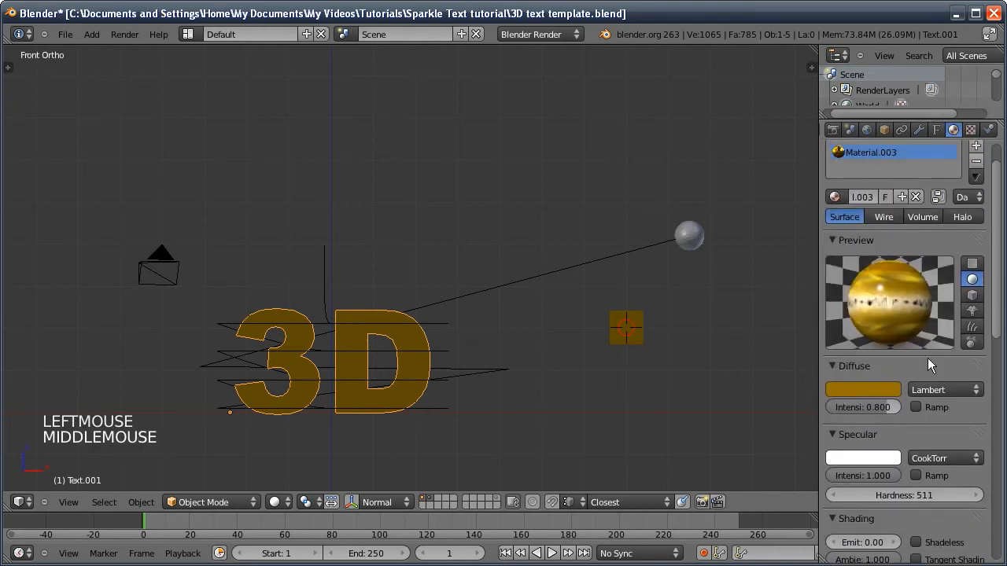
pyautogui.click(970, 130)
pyautogui.moveTo(912, 283); pyautogui.dragTo(920, 185, button='middle')
pyautogui.moveTo(917, 379); pyautogui.dragTo(912, 180, button='middle')
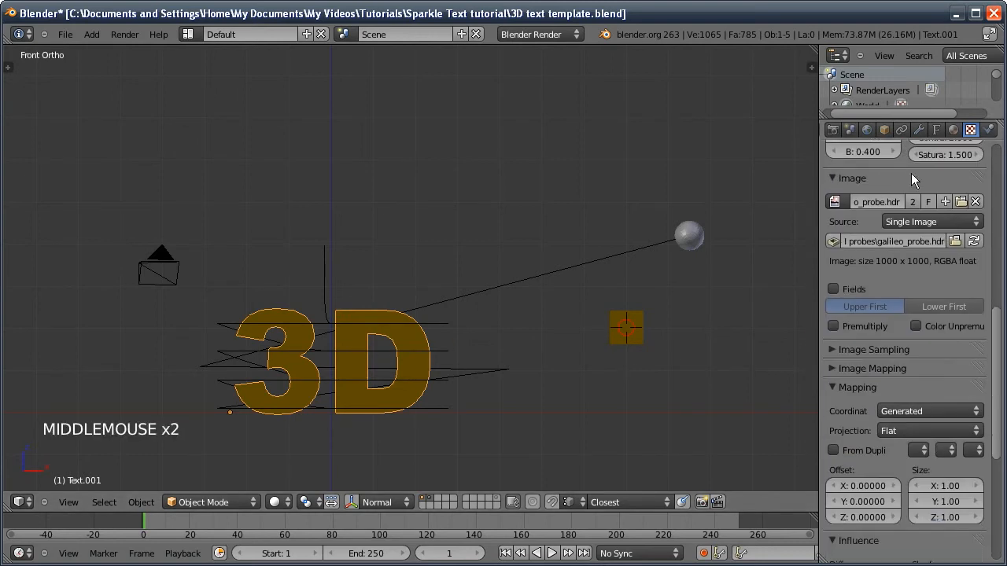
pyautogui.click(890, 409)
pyautogui.click(899, 254)
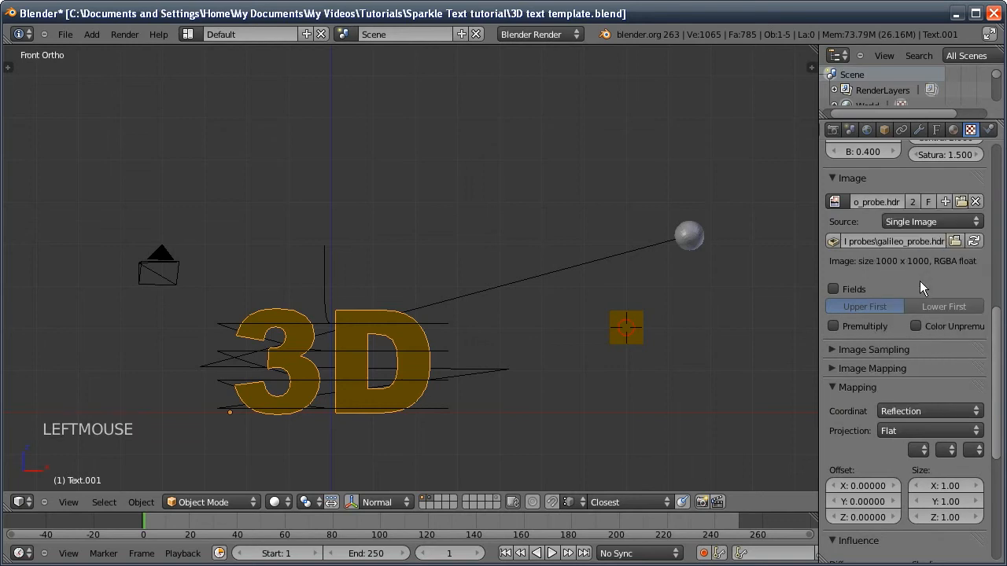
pyautogui.moveTo(900, 213); pyautogui.dragTo(897, 275, button='middle')
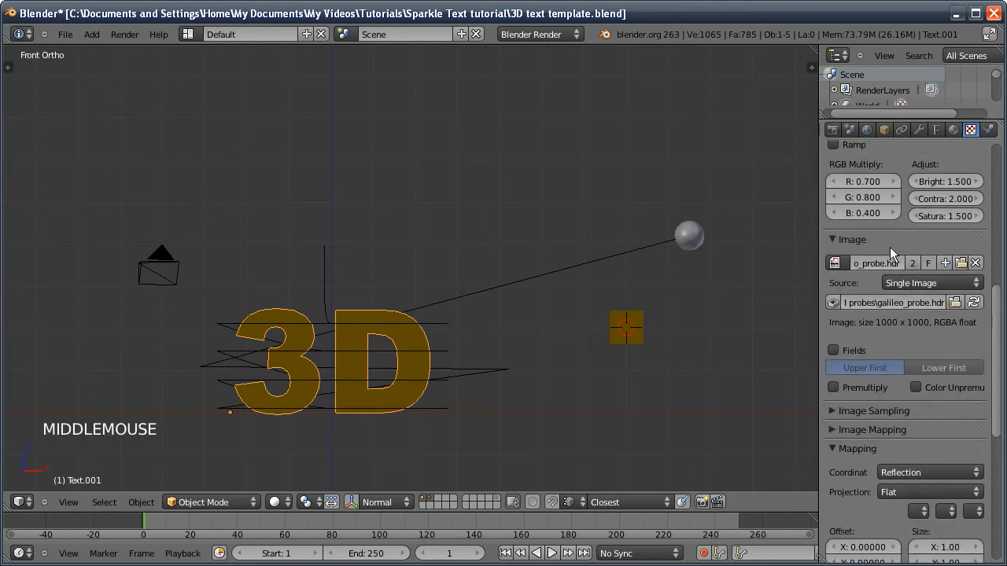
pyautogui.moveTo(890, 239); pyautogui.dragTo(874, 545, button='middle')
pyautogui.moveTo(860, 263); pyautogui.dragTo(856, 345, button='middle')
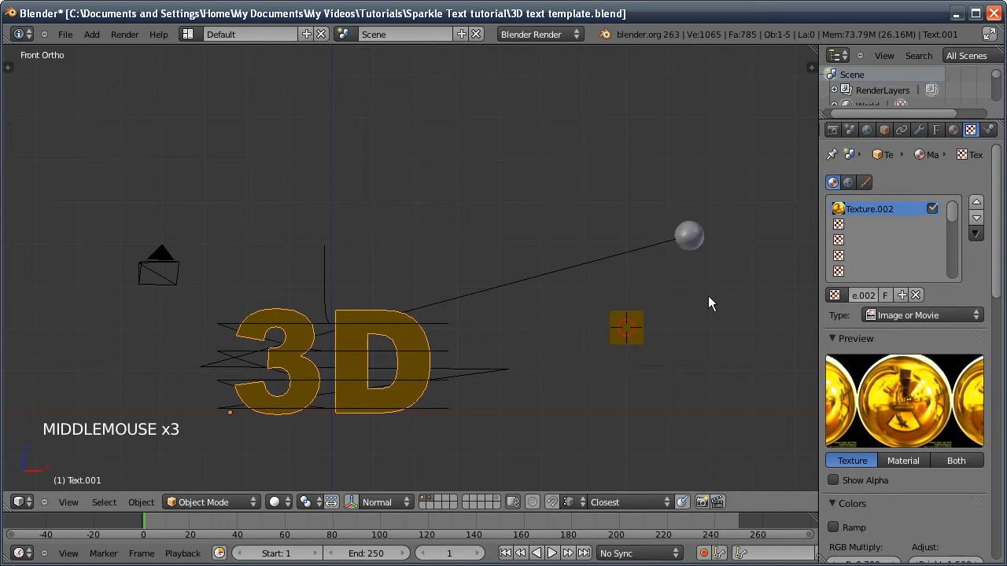
# Step: Select the sphere and play the animation from an angled view, stopping it at frame 140
pyautogui.click(689, 236)
pyautogui.hotkey('alt', 'a')
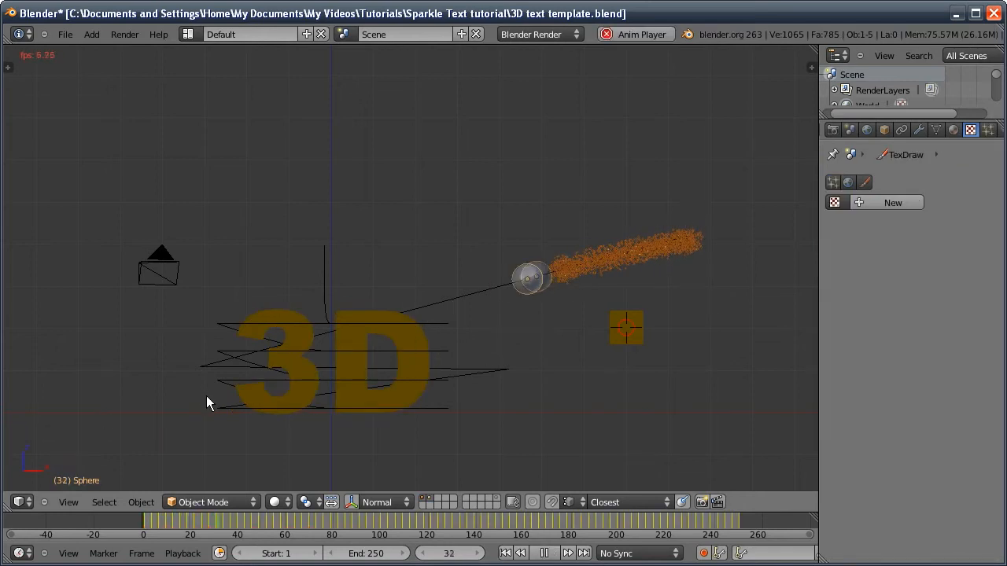
pyautogui.moveTo(472, 339); pyautogui.dragTo(480, 441, button='middle')
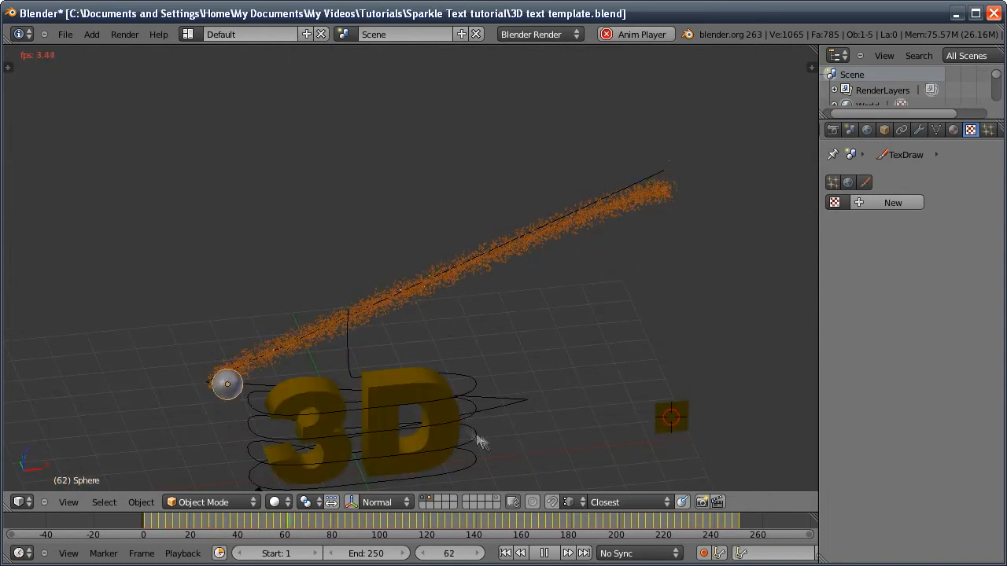
pyautogui.click(988, 129)
pyautogui.moveTo(905, 315); pyautogui.dragTo(905, 244, button='middle')
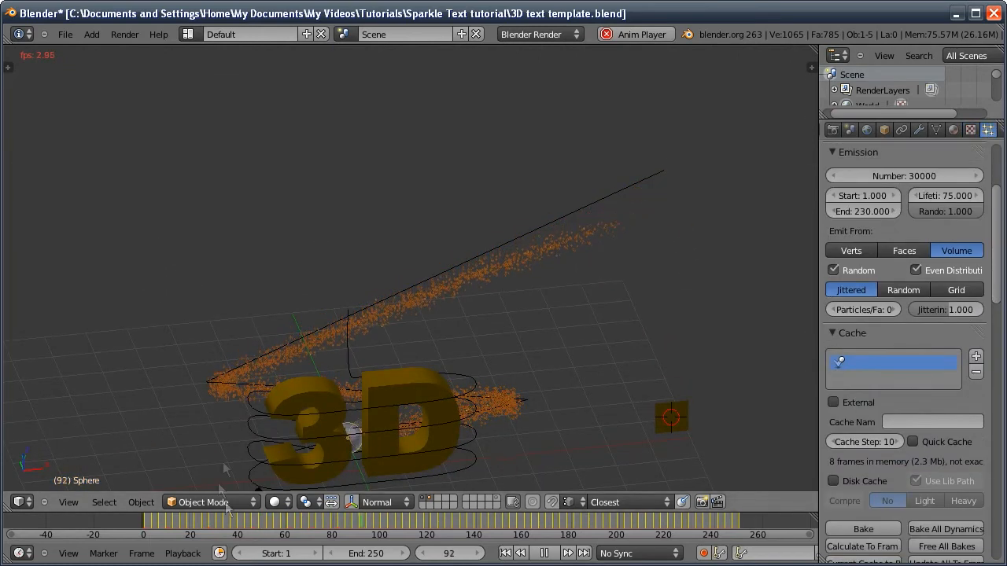
pyautogui.click(545, 554)
pyautogui.moveTo(459, 409); pyautogui.dragTo(448, 378, button='middle')
# Step: Set the render resolution scale to 50% and the shading alpha mode to Straight Alpha
pyautogui.click(868, 129)
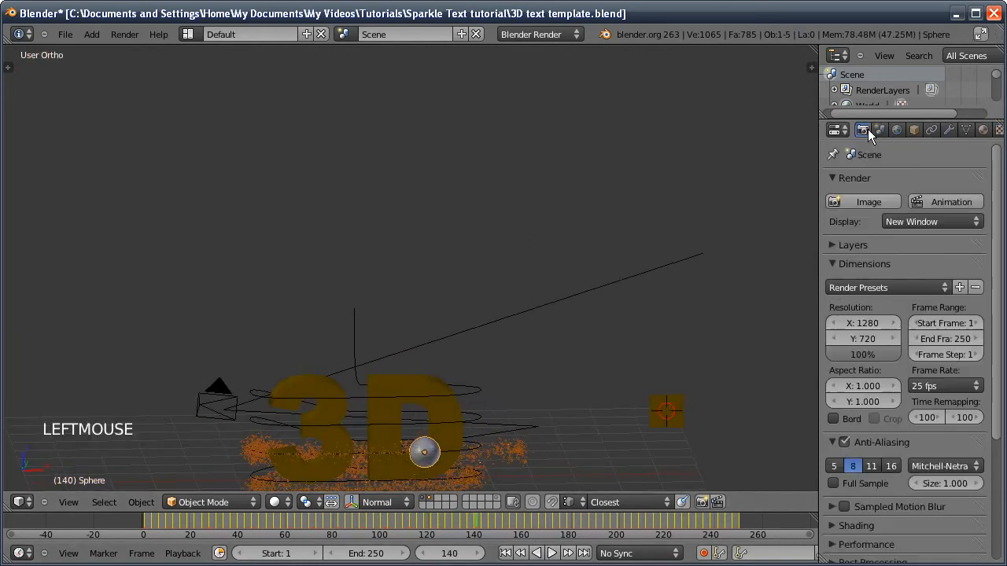
pyautogui.keyDown('ctrl'); pyautogui.click(864, 354); pyautogui.keyUp('ctrl')
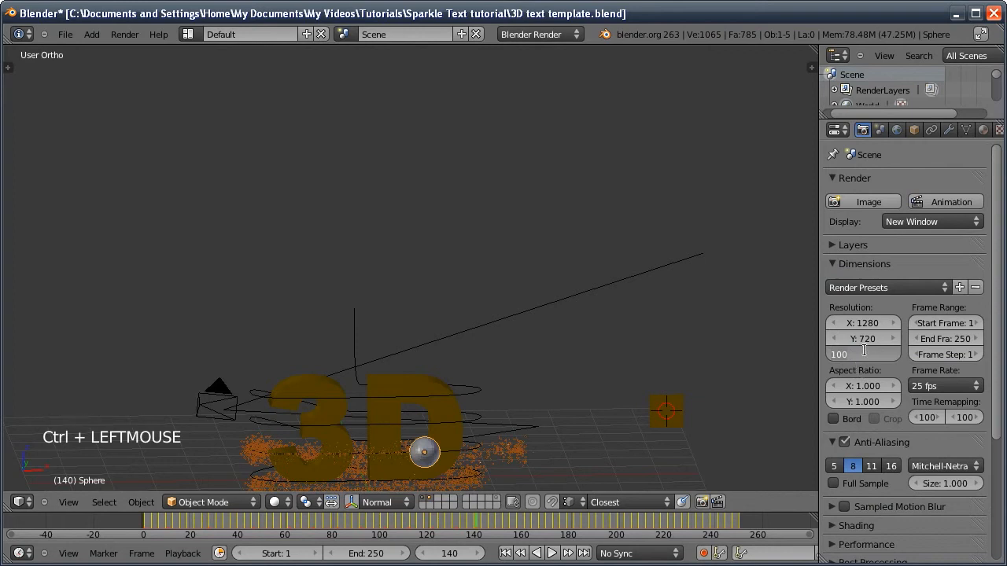
pyautogui.press('Return')
pyautogui.moveTo(872, 393); pyautogui.dragTo(870, 321, button='middle')
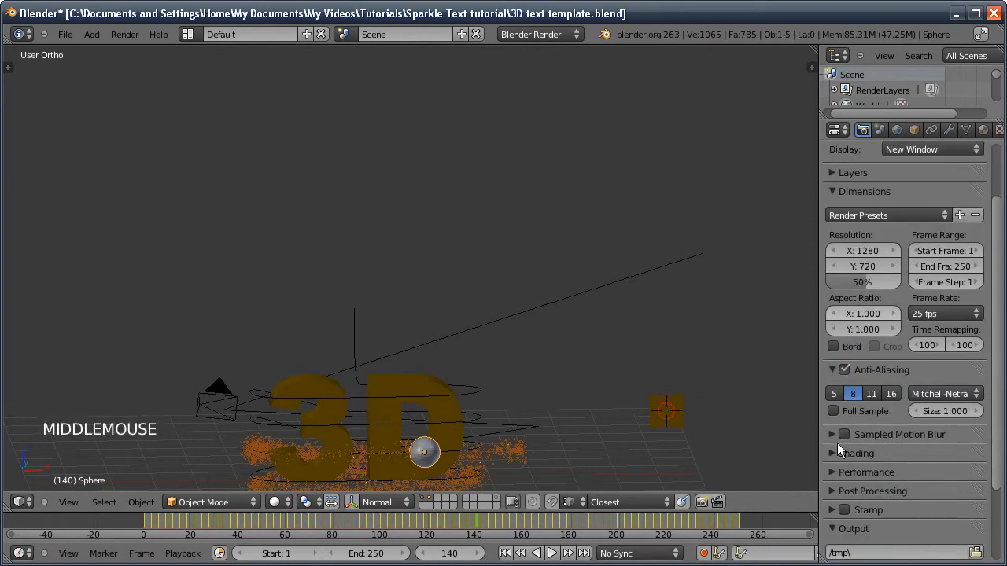
pyautogui.click(834, 452)
pyautogui.click(955, 529)
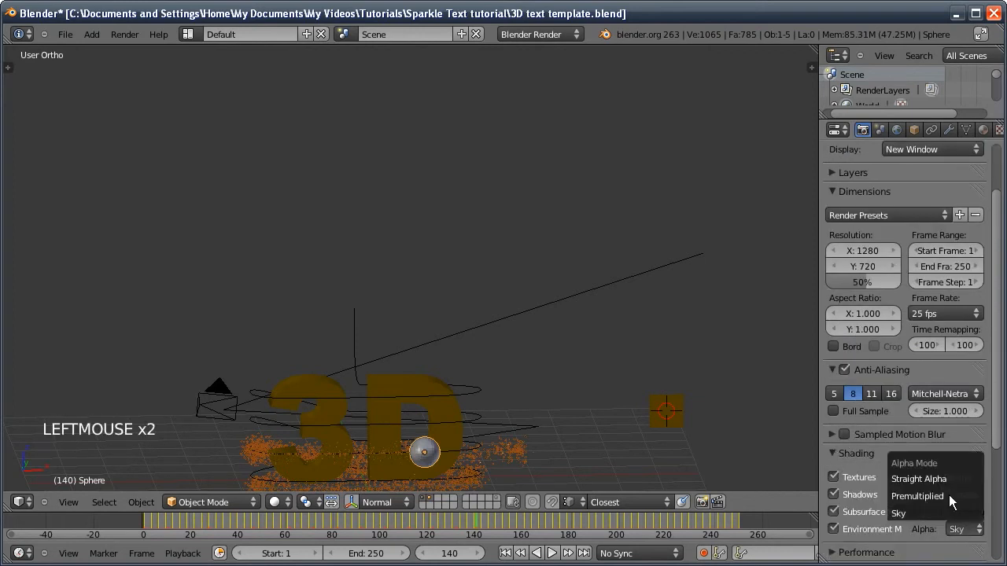
pyautogui.click(927, 475)
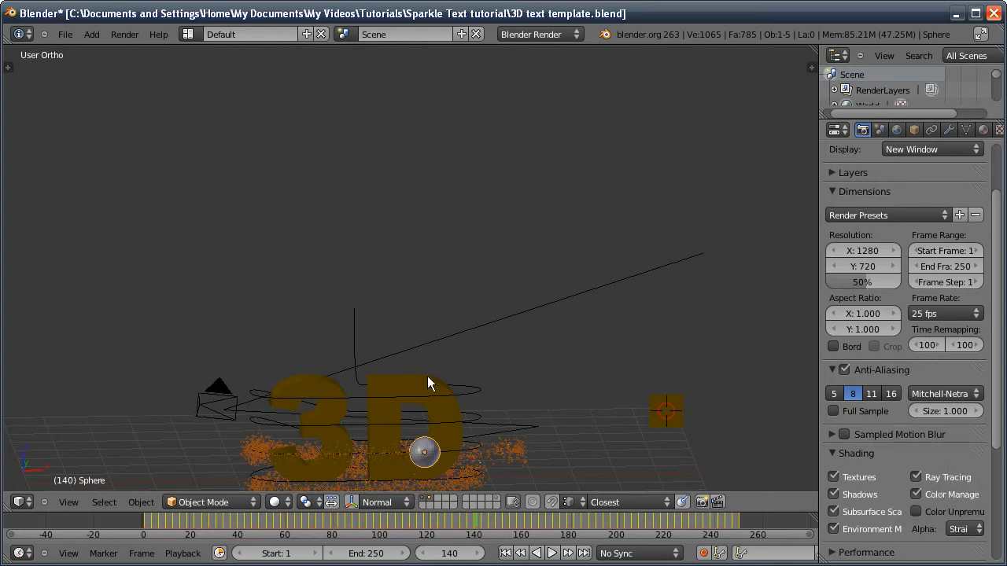
# Step: Set the world's environment lighting energy to 0.500, test-rendering frame 140 before and after the change
pyautogui.press('F12')
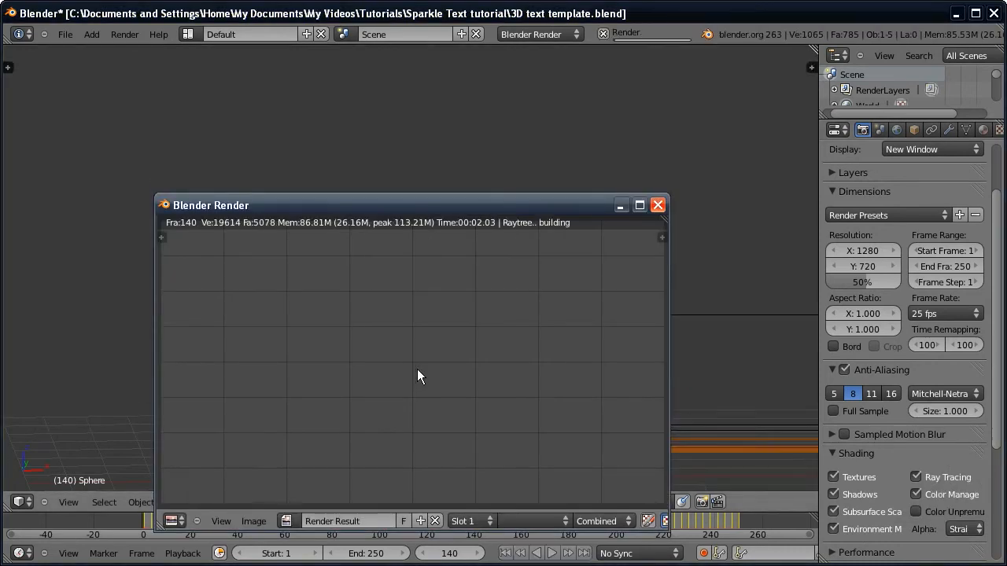
pyautogui.moveTo(442, 204); pyautogui.dragTo(462, 168)
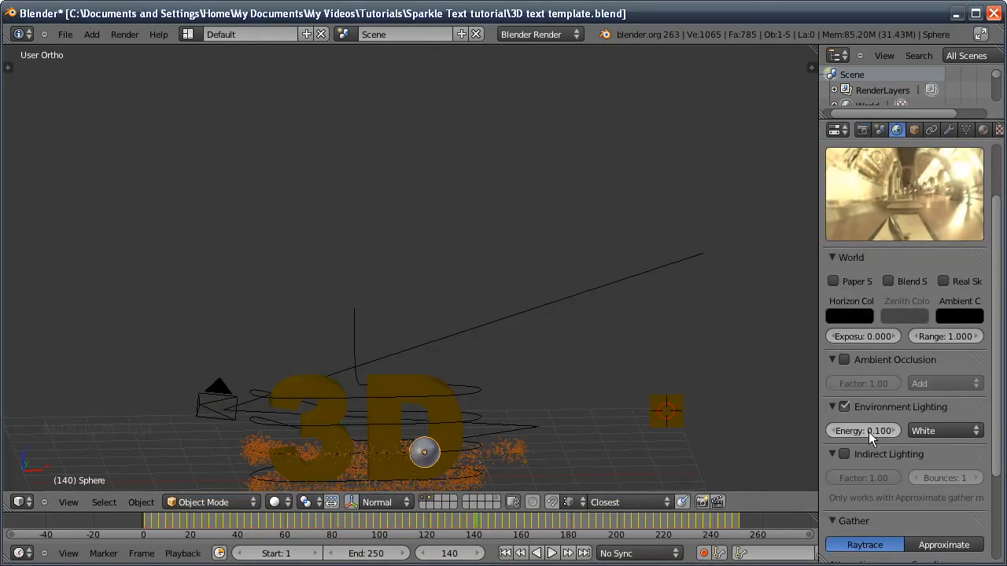
pyautogui.keyDown('ctrl'); pyautogui.click(865, 431); pyautogui.keyUp('ctrl')
pyautogui.write('0.500')
pyautogui.press('Return')
pyautogui.press('F12')
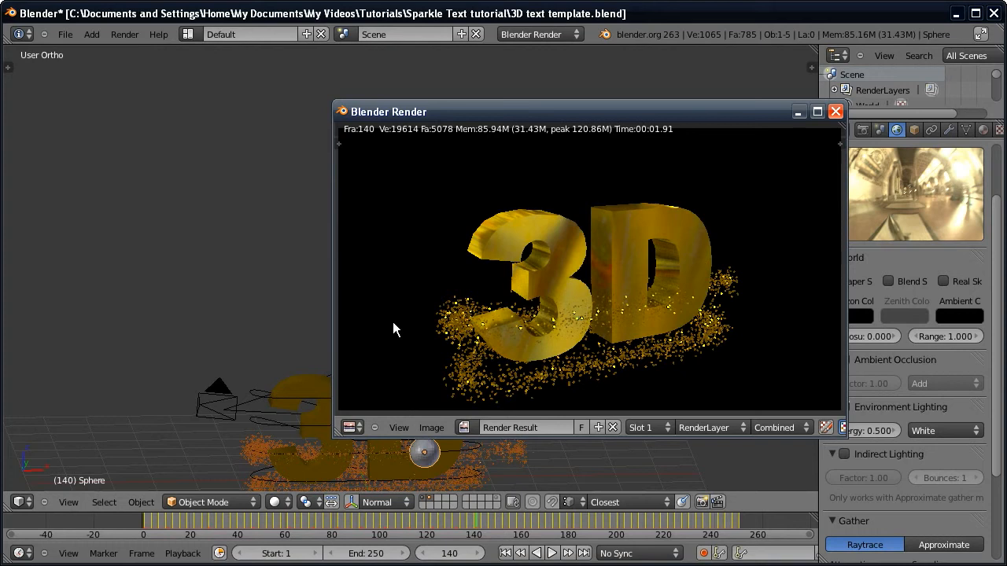
pyautogui.click(835, 111)
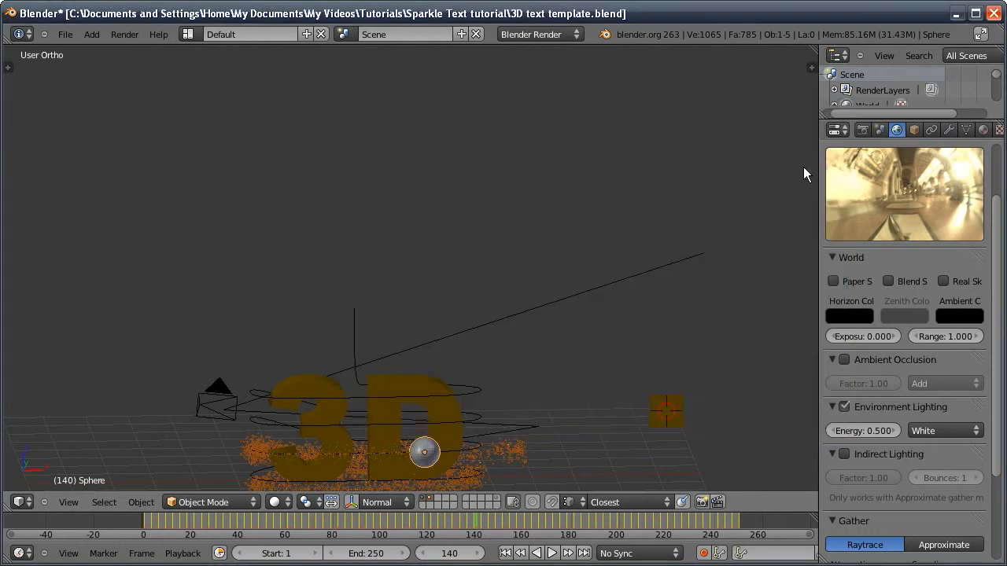
# Step: Turn off the viewport display of the sphere's particle system modifier
pyautogui.click(19, 504)
pyautogui.click(20, 503)
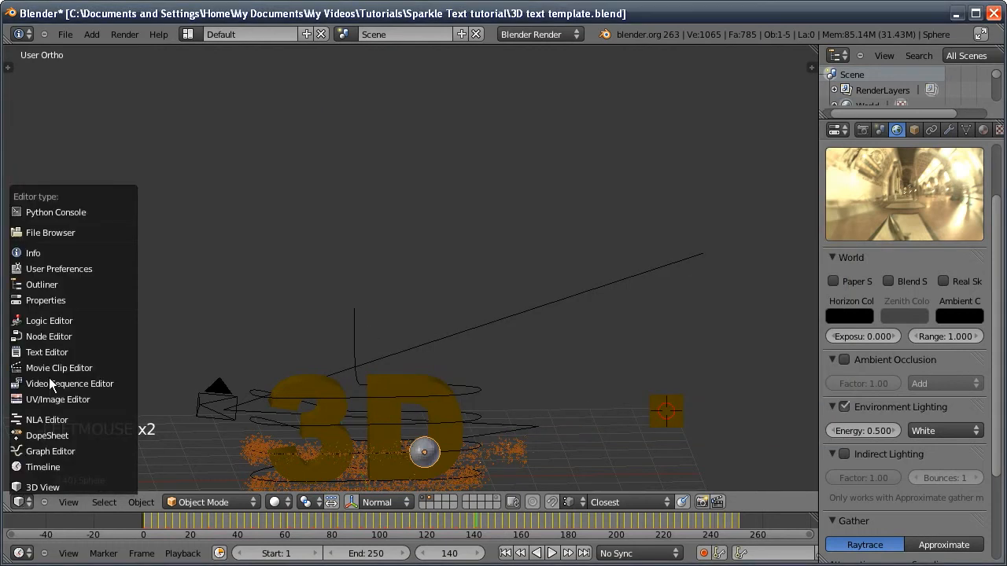
pyautogui.click(950, 129)
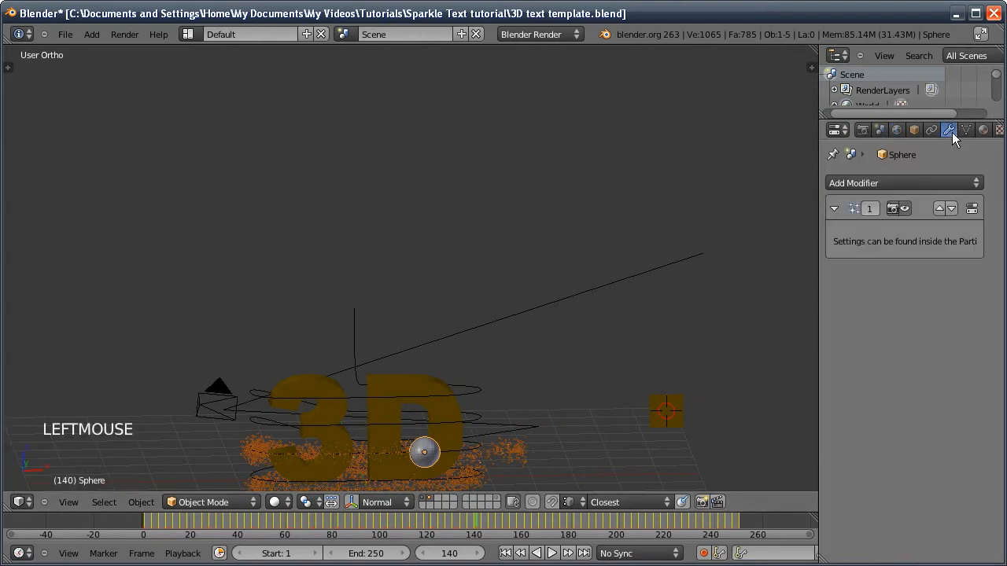
pyautogui.click(905, 209)
# Step: Change the 3D viewport to the Node Editor and enable compositing nodes with the backdrop
pyautogui.click(22, 502)
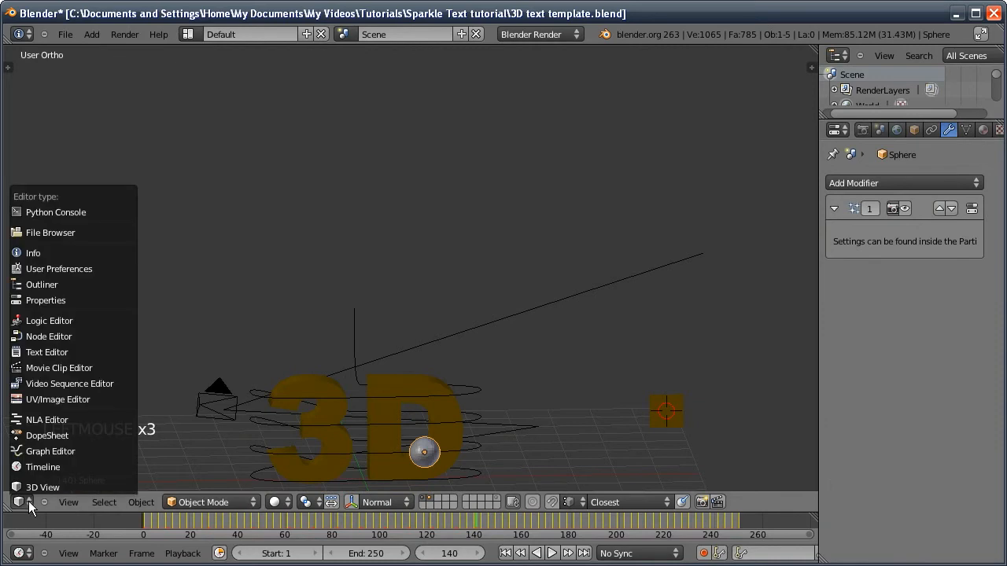
pyautogui.click(32, 349)
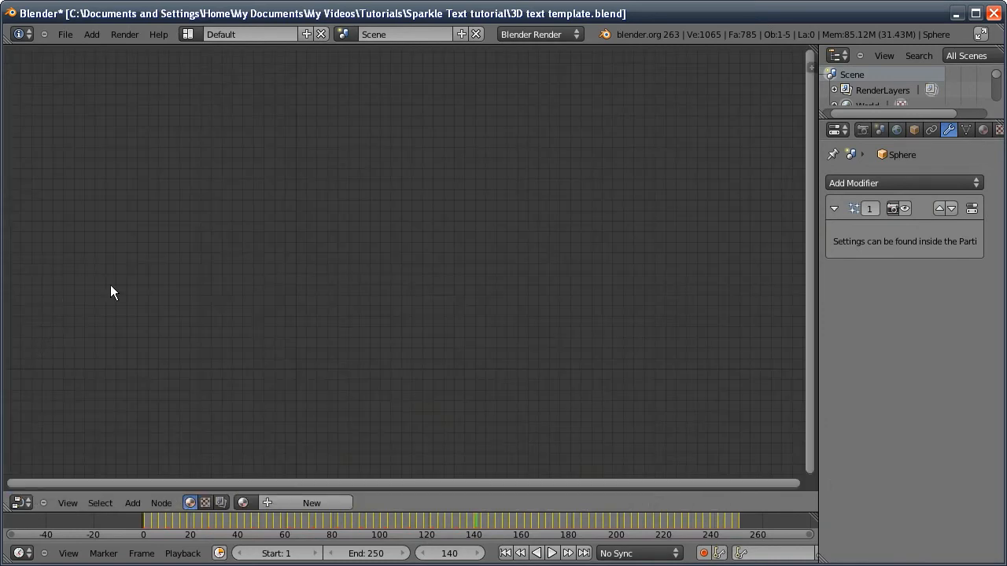
pyautogui.click(220, 503)
pyautogui.click(242, 503)
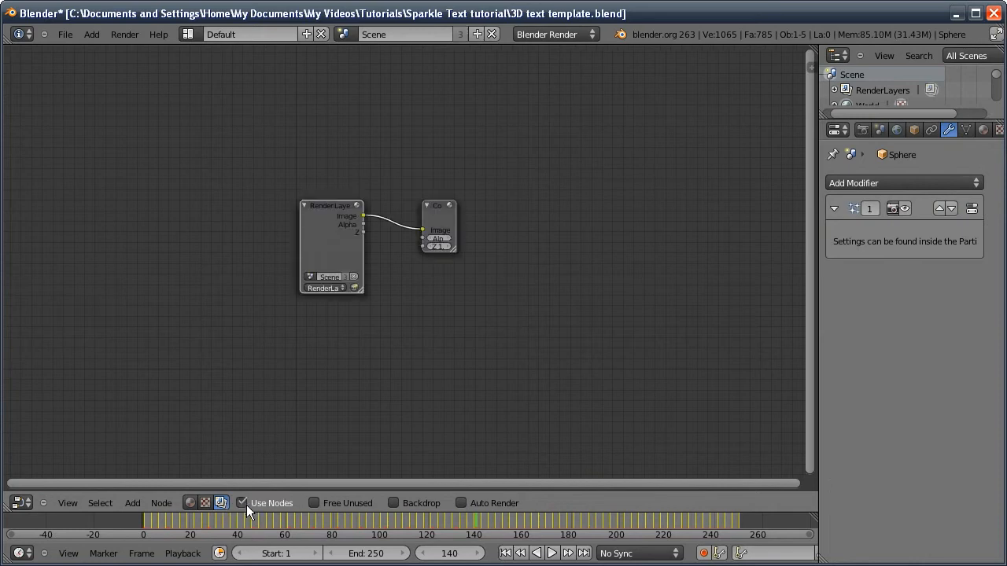
pyautogui.click(393, 503)
# Step: Spread the Render Layers and Composite nodes apart and add a Viewer node fed by the rendered image
pyautogui.moveTo(439, 213); pyautogui.dragTo(586, 268)
pyautogui.moveTo(311, 275); pyautogui.dragTo(191, 281)
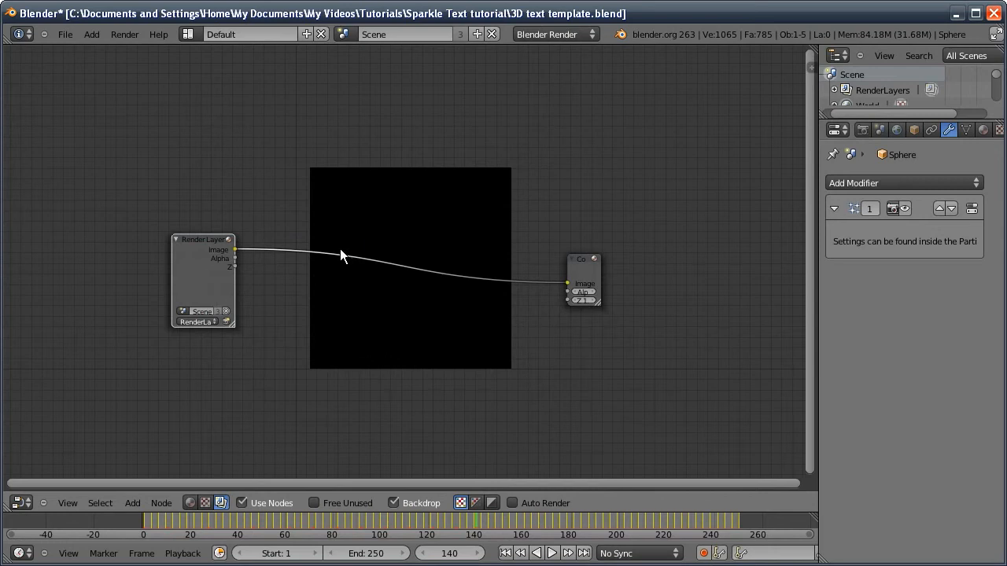
pyautogui.hotkey('shift', 'a')
pyautogui.moveTo(325, 268)
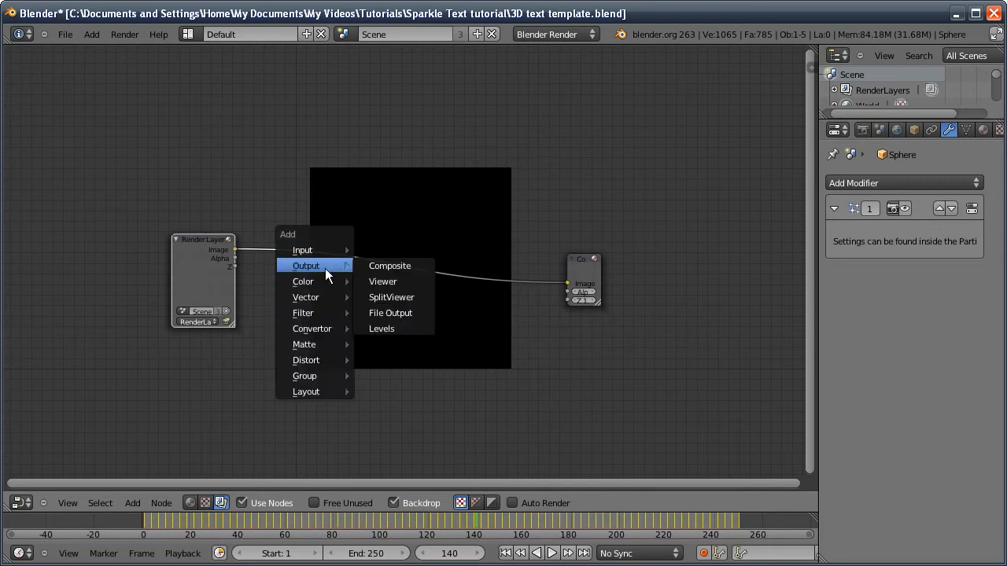
pyautogui.click(373, 281)
pyautogui.click(582, 197)
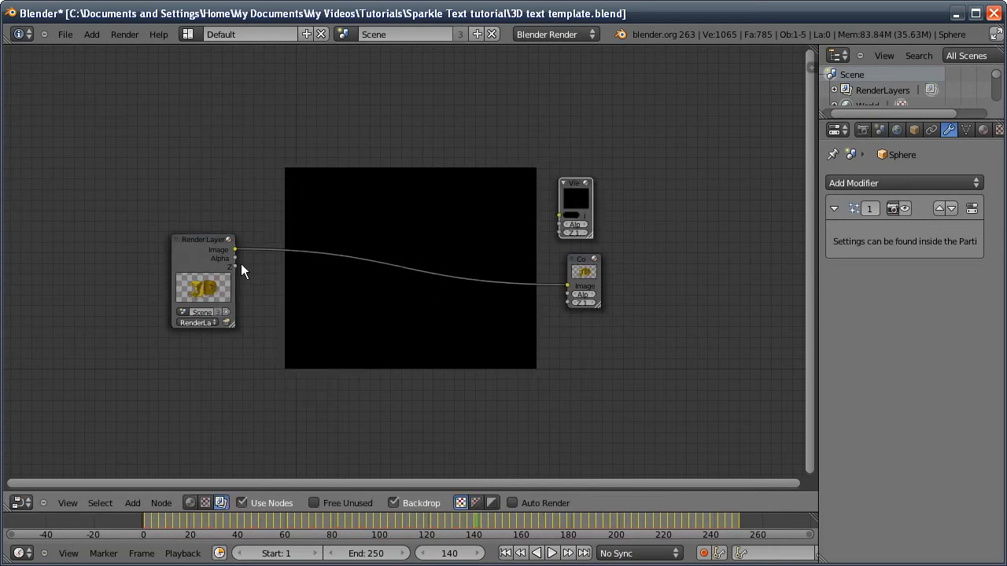
pyautogui.moveTo(235, 249); pyautogui.dragTo(615, 211)
pyautogui.moveTo(196, 283); pyautogui.dragTo(101, 283)
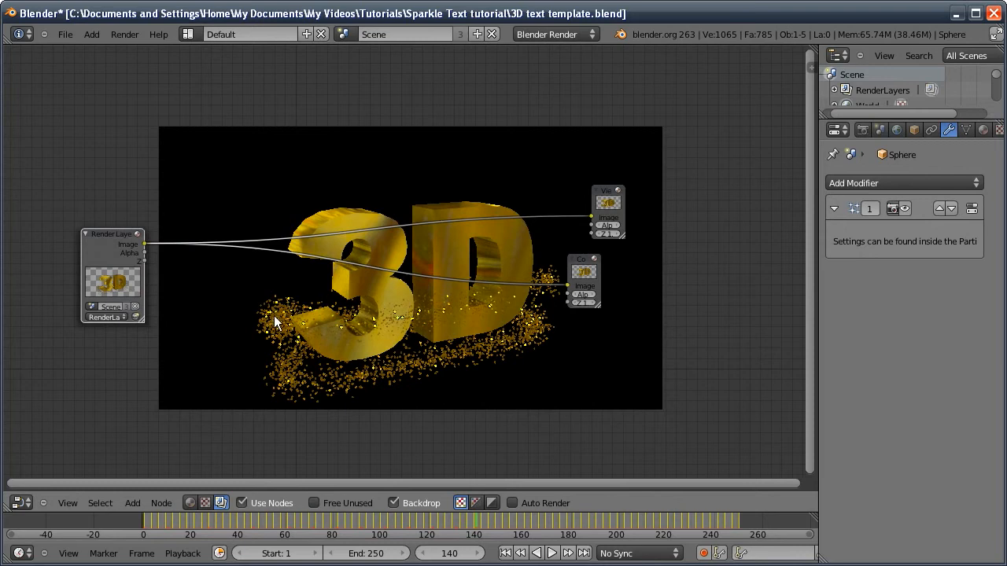
# Step: Add an AlphaOver node between the Render Layers node and the Viewer and Composite nodes, with the render in its second image input
pyautogui.hotkey('alt', 'v')
pyautogui.hotkey('alt', 'v')
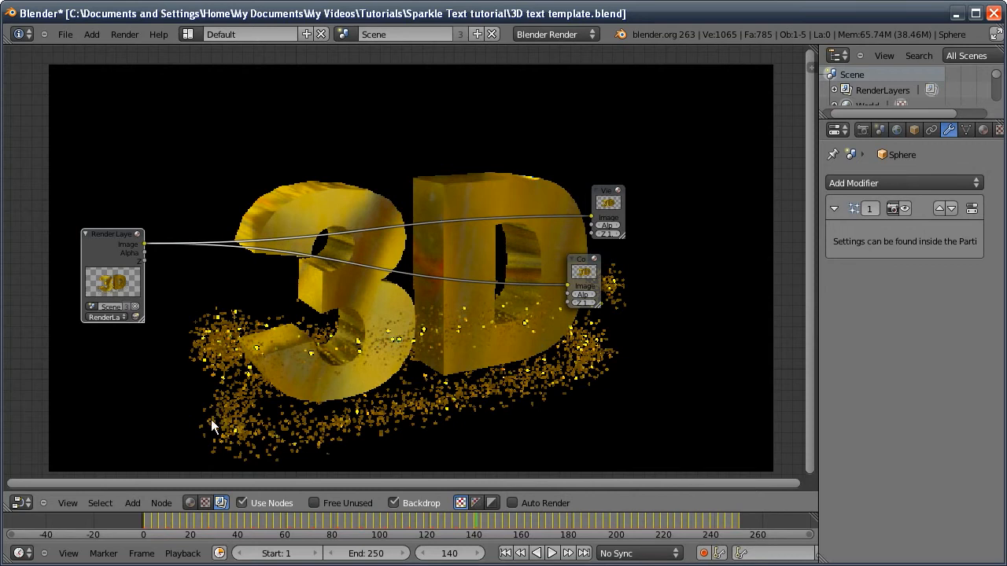
pyautogui.hotkey('shift', 'a')
pyautogui.moveTo(188, 291)
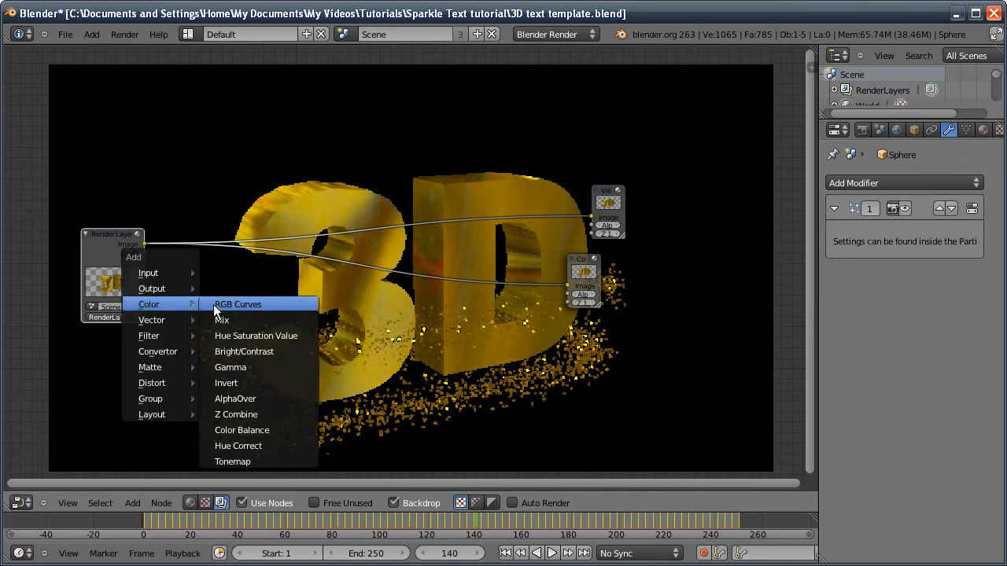
pyautogui.click(238, 399)
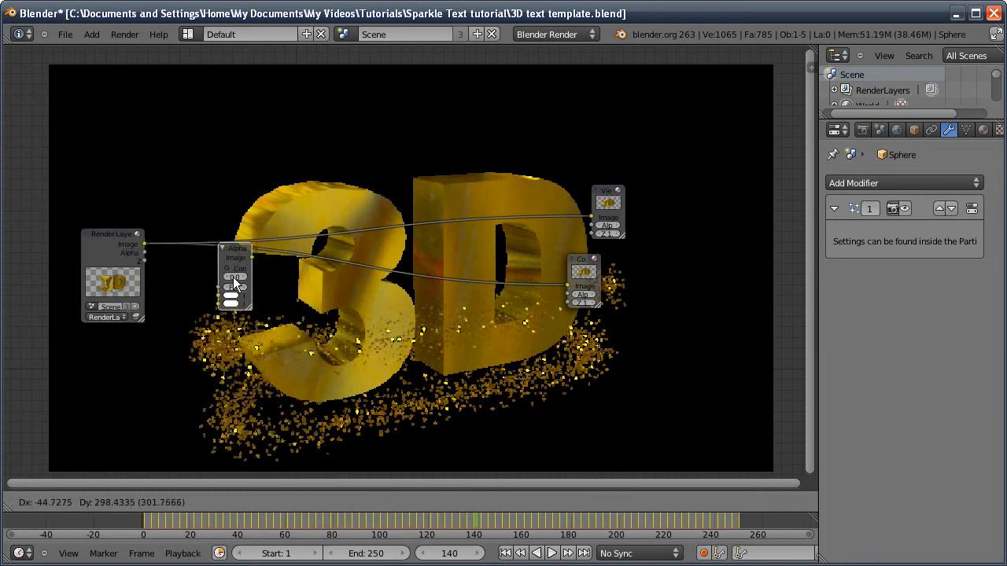
pyautogui.click(236, 281)
pyautogui.moveTo(292, 250); pyautogui.dragTo(592, 216)
pyautogui.moveTo(220, 297); pyautogui.dragTo(267, 312)
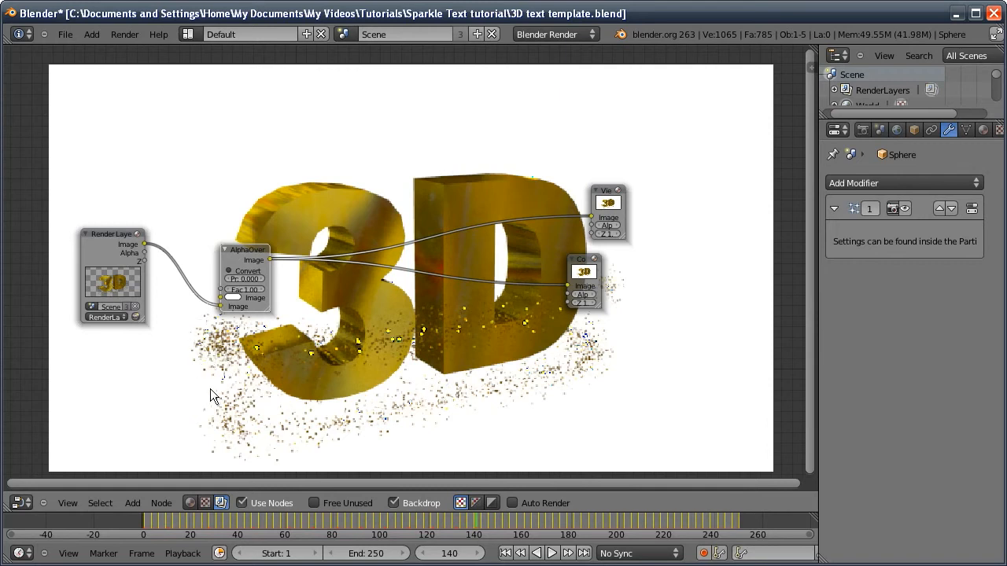
# Step: Set the AlphaOver node's first image colour to black and enable Convert Premul
pyautogui.click(230, 295)
pyautogui.moveTo(299, 208); pyautogui.dragTo(288, 333)
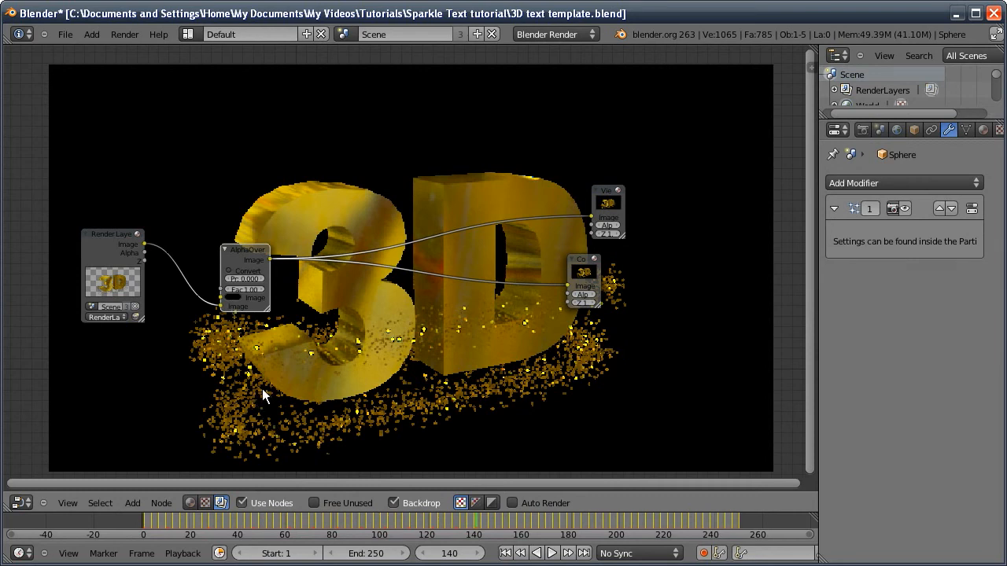
pyautogui.click(226, 272)
pyautogui.click(228, 271)
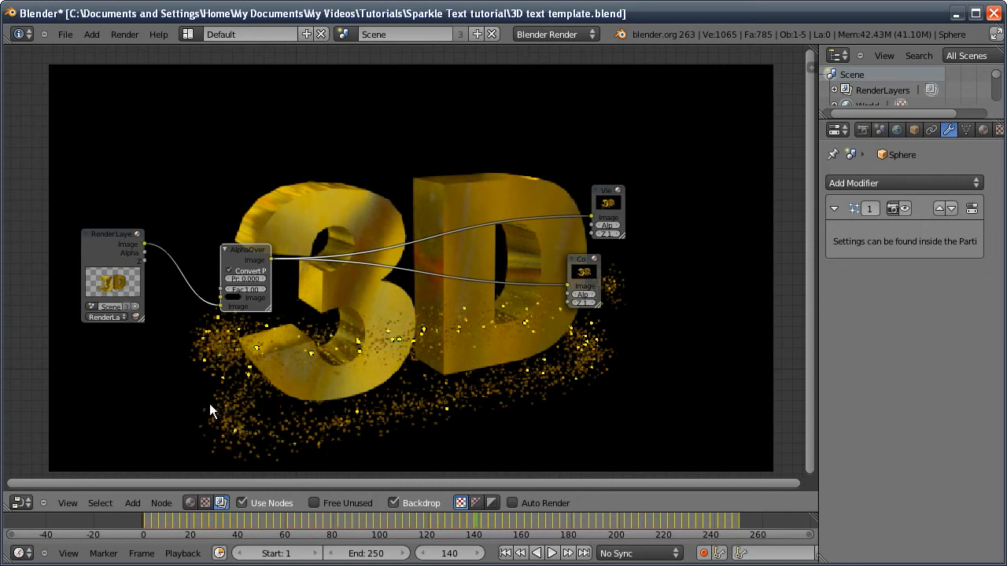
# Step: Add a Glare node after the AlphaOver node and feed its output to the Viewer and Composite nodes
pyautogui.hotkey('shift', 'a')
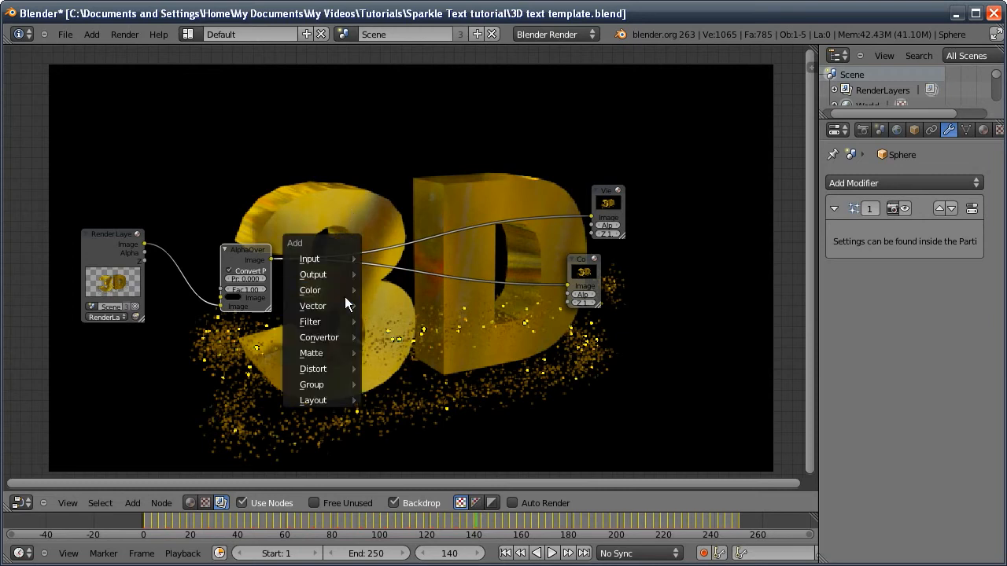
pyautogui.moveTo(342, 320)
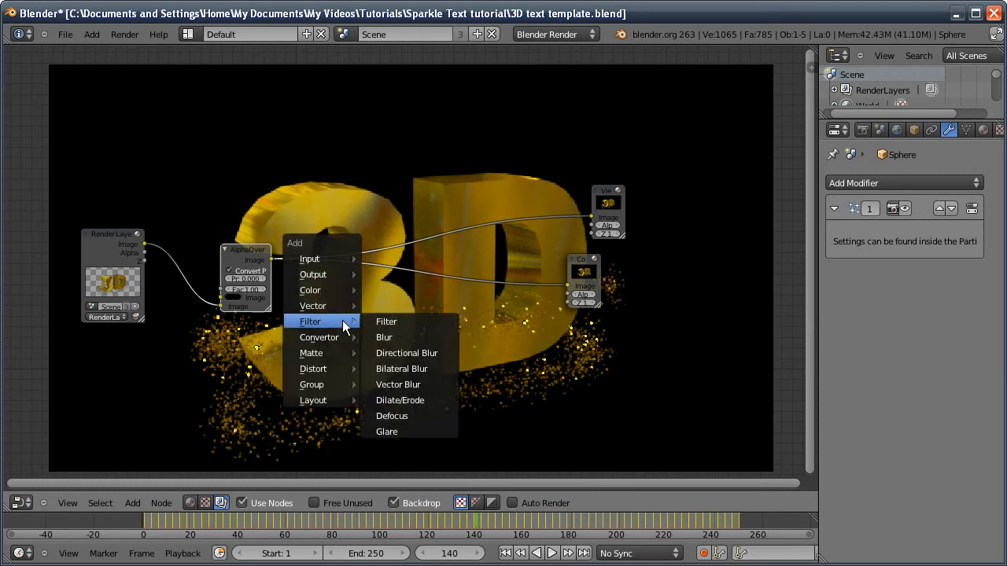
pyautogui.click(386, 431)
pyautogui.click(371, 276)
pyautogui.moveTo(411, 280); pyautogui.dragTo(592, 216)
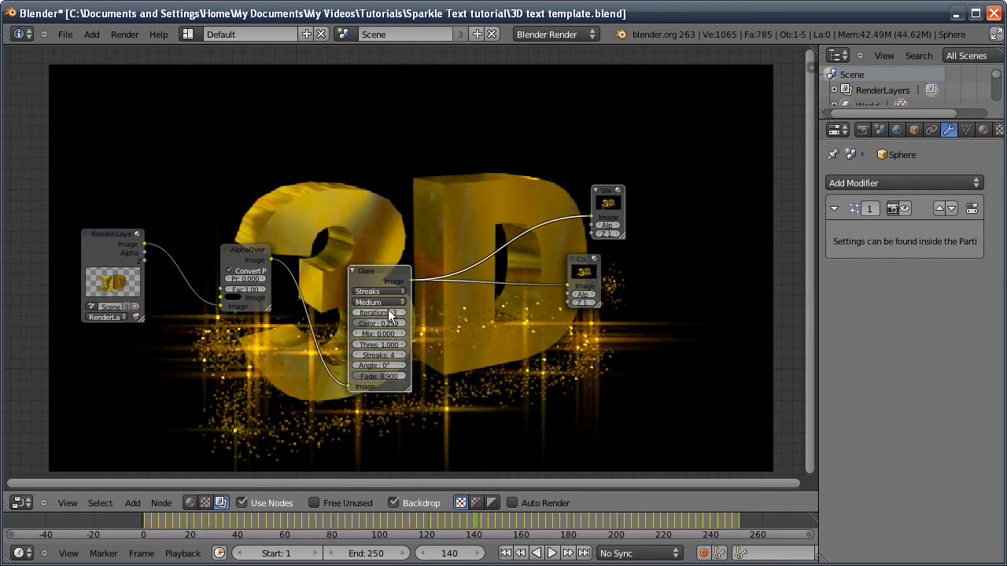
pyautogui.moveTo(365, 276); pyautogui.dragTo(401, 209)
# Step: Set the Glare node's quality to High, its threshold to 4 and its colour modulation to 0
pyautogui.click(408, 236)
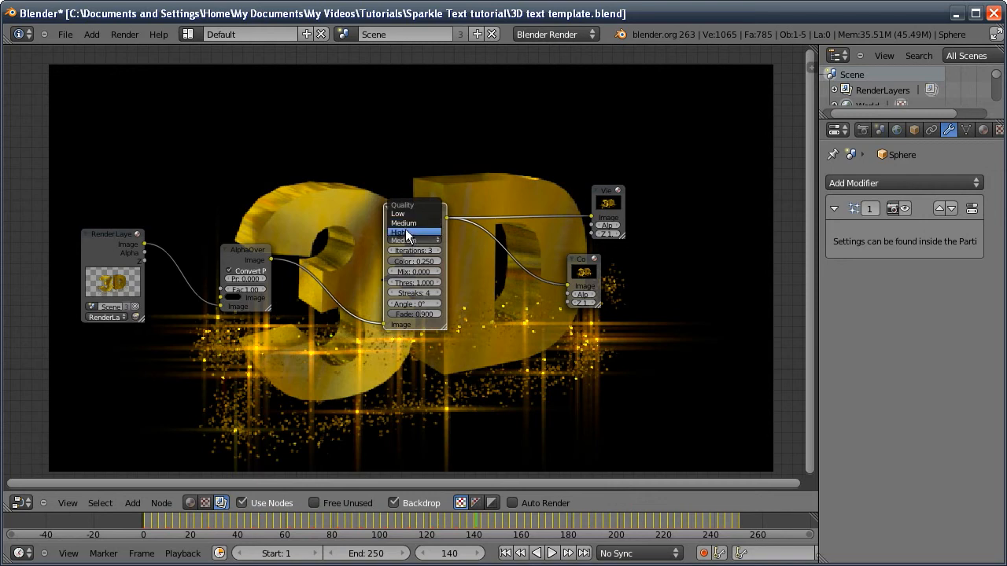
pyautogui.click(407, 231)
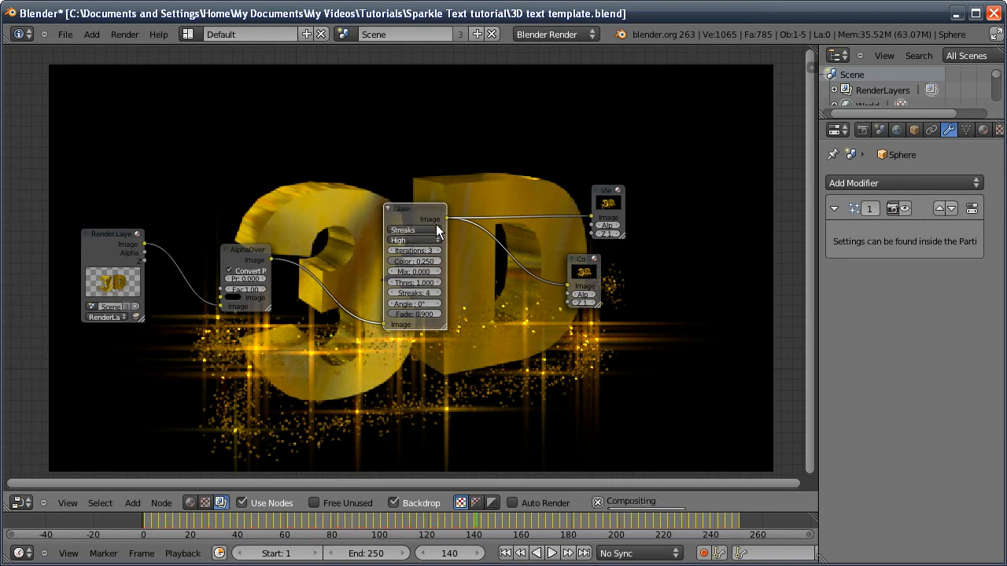
pyautogui.click(414, 282)
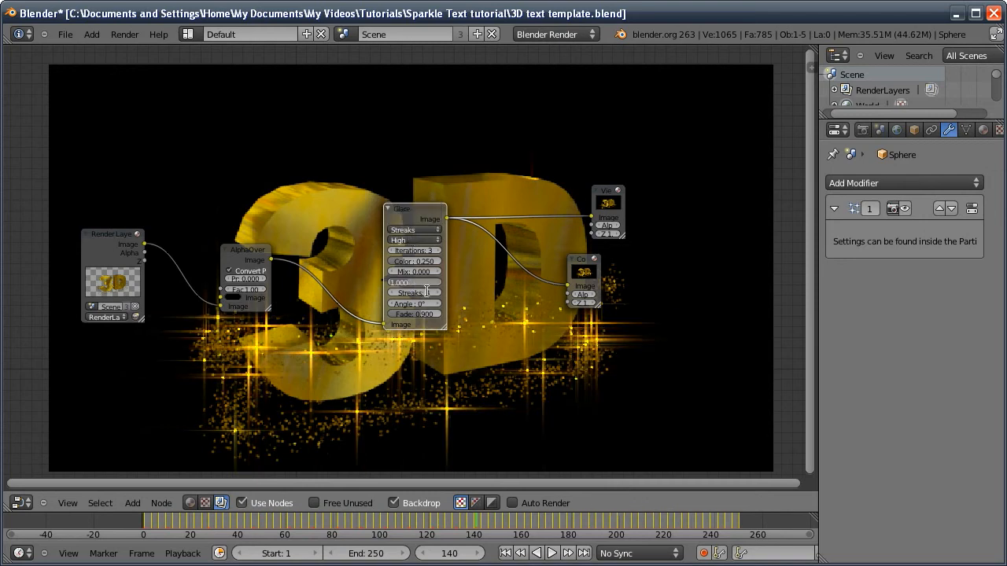
pyautogui.write('4')
pyautogui.press('Return')
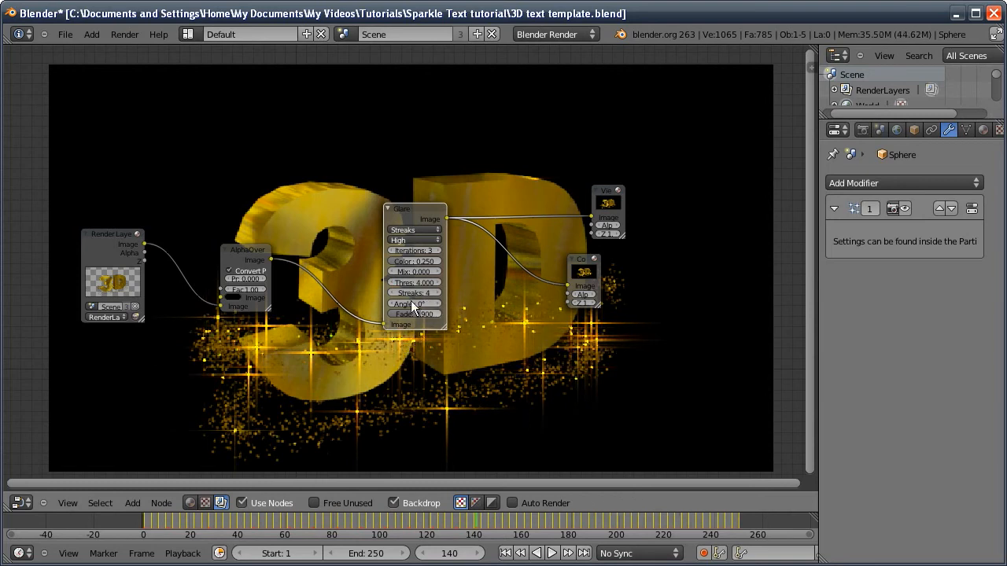
pyautogui.moveTo(414, 260); pyautogui.dragTo(349, 260)
# Step: Move the Glare node below the main chain and add a Mix node combining the AlphaOver and Glare images into both outputs
pyautogui.moveTo(408, 216); pyautogui.dragTo(366, 313)
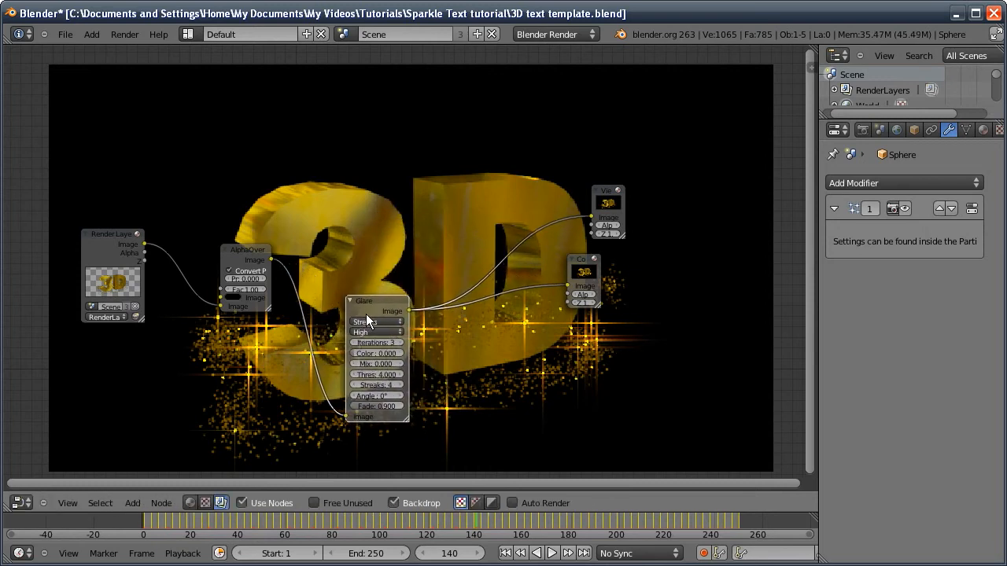
pyautogui.hotkey('shift', 'a')
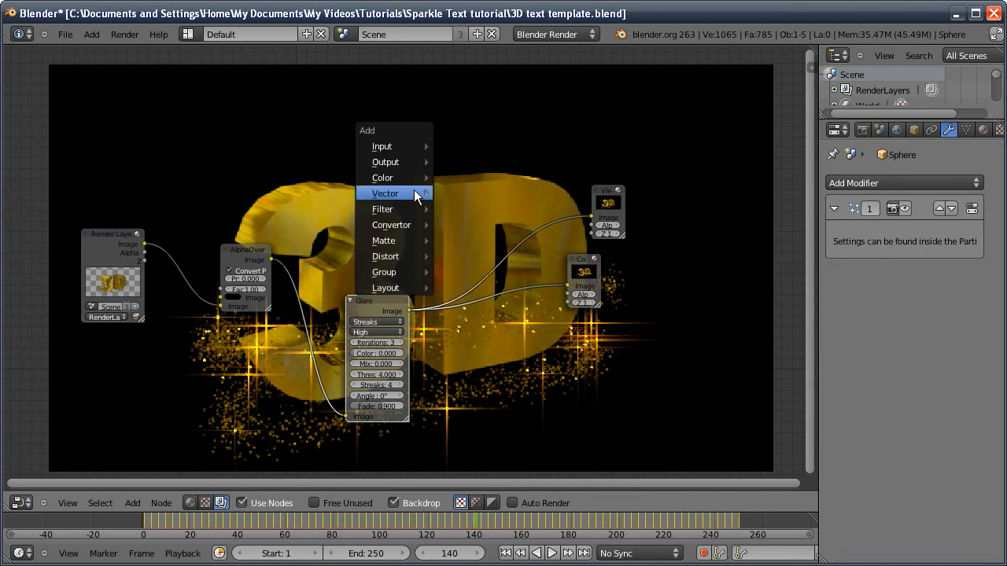
pyautogui.moveTo(429, 178)
pyautogui.click(455, 193)
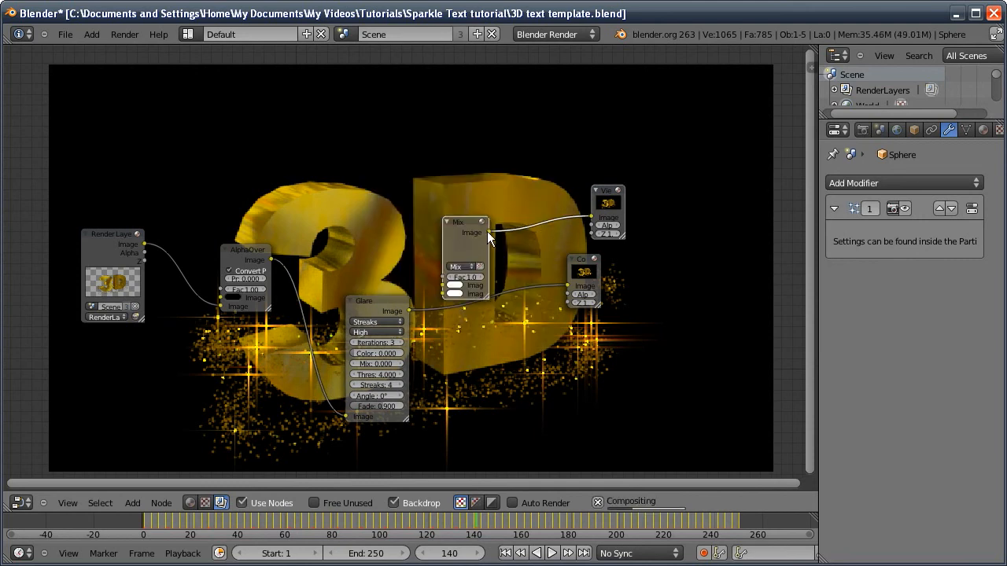
pyautogui.click(487, 232)
pyautogui.moveTo(275, 258)
pyautogui.mouseDown()
pyautogui.moveTo(307, 246)
pyautogui.moveTo(414, 250)
pyautogui.moveTo(444, 296)
pyautogui.moveTo(433, 297)
pyautogui.moveTo(443, 296)
pyautogui.mouseUp()
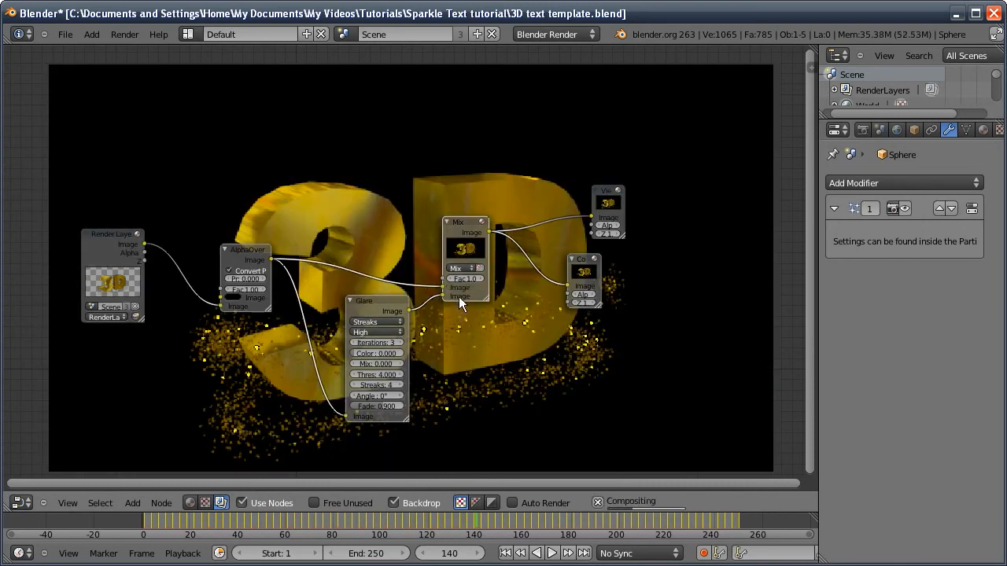
# Step: Set the Mix node's factor to 0.1
pyautogui.click(449, 278)
pyautogui.click(450, 278)
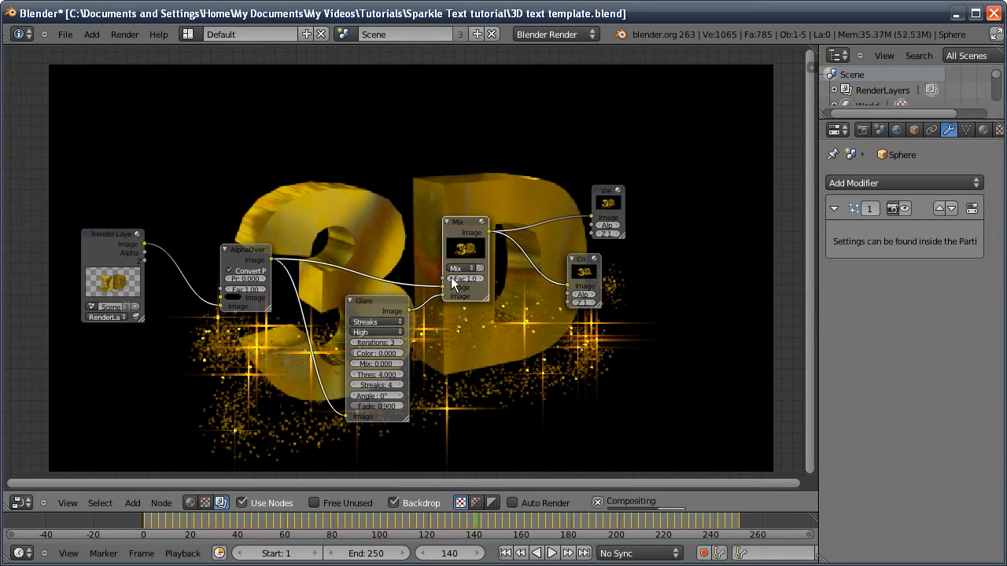
pyautogui.click(465, 279)
pyautogui.write('0.1')
pyautogui.press('Return')
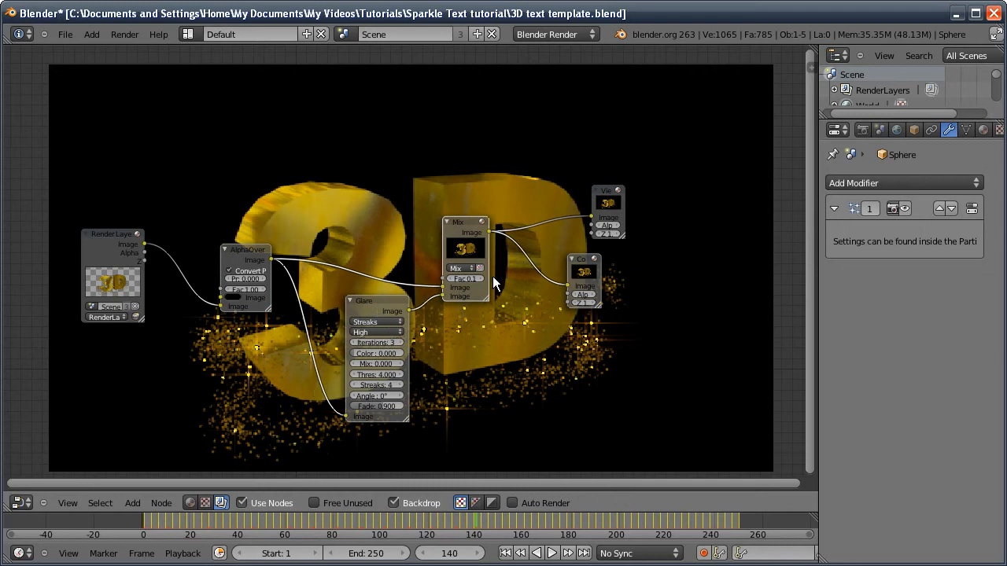
pyautogui.moveTo(470, 278); pyautogui.dragTo(462, 286)
# Step: Change the Node Editor back to the 3D viewport, look from the front and select the 3D text
pyautogui.hotkey('shift', 'F5')
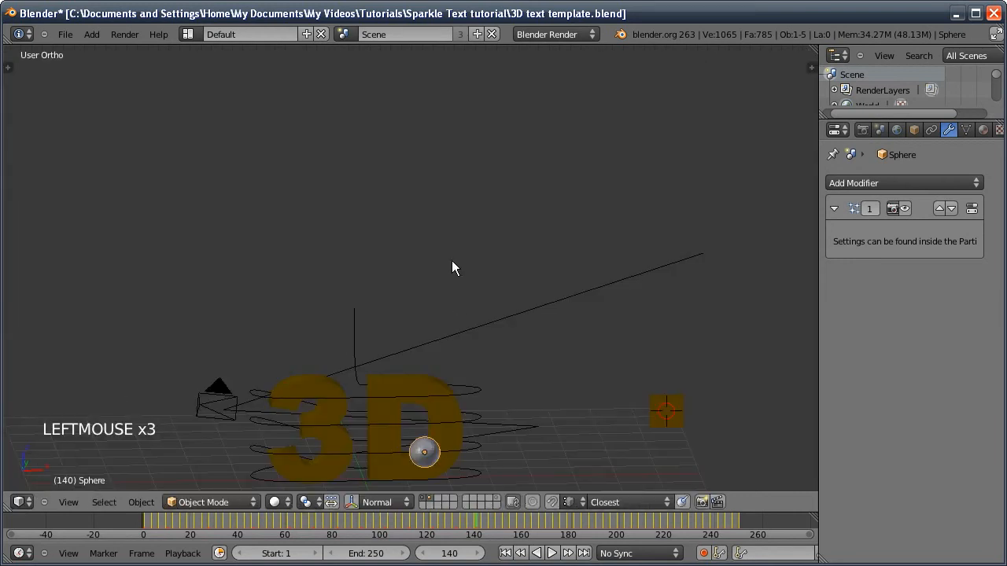
pyautogui.keyDown('shift'); pyautogui.moveTo(340, 387); pyautogui.dragTo(302, 273, button='middle'); pyautogui.keyUp('shift')
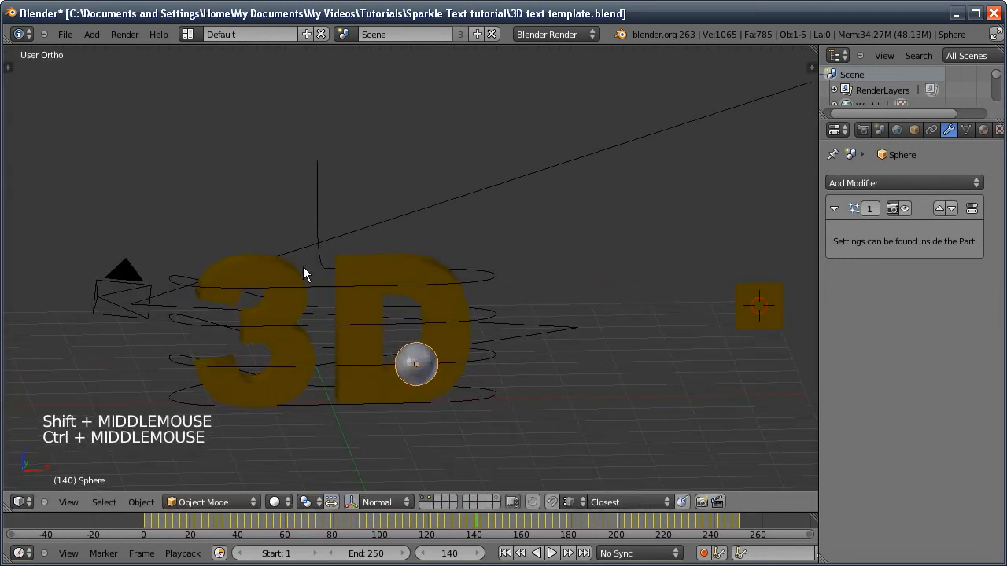
pyautogui.press('KP_1')
pyautogui.keyDown('shift'); pyautogui.moveTo(359, 322); pyautogui.dragTo(416, 309, button='middle'); pyautogui.keyUp('shift')
pyautogui.click(490, 289)
pyautogui.click(490, 289)
# Step: Add a Blend texture in the second texture slot of the text's gold material
pyautogui.click(953, 130)
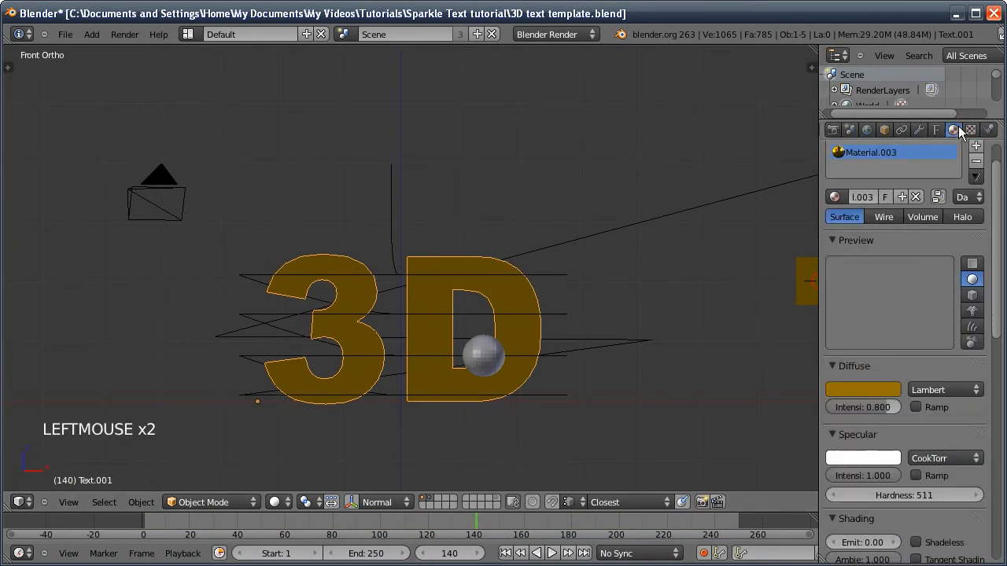
pyautogui.middleClick(935, 177)
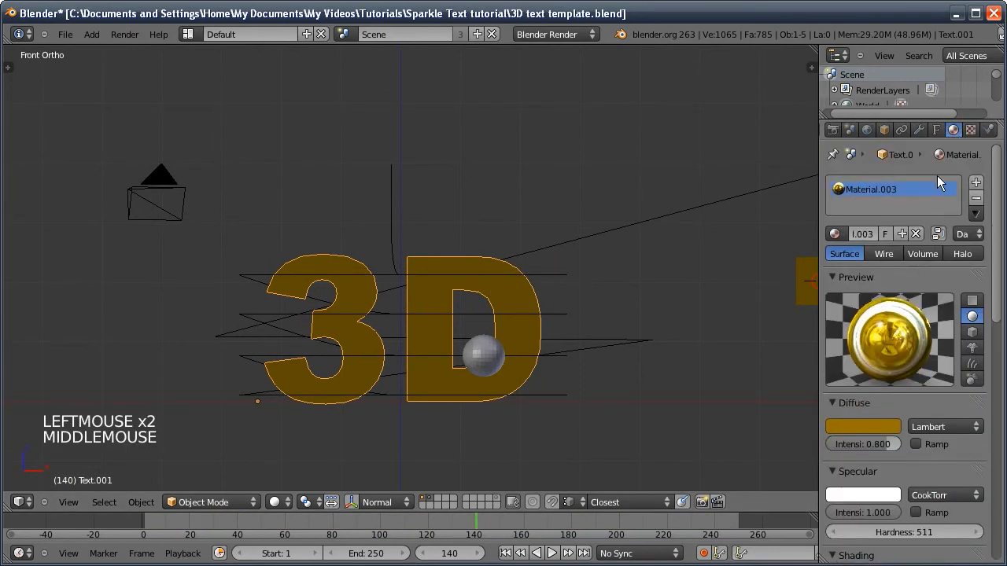
pyautogui.click(970, 130)
pyautogui.click(873, 222)
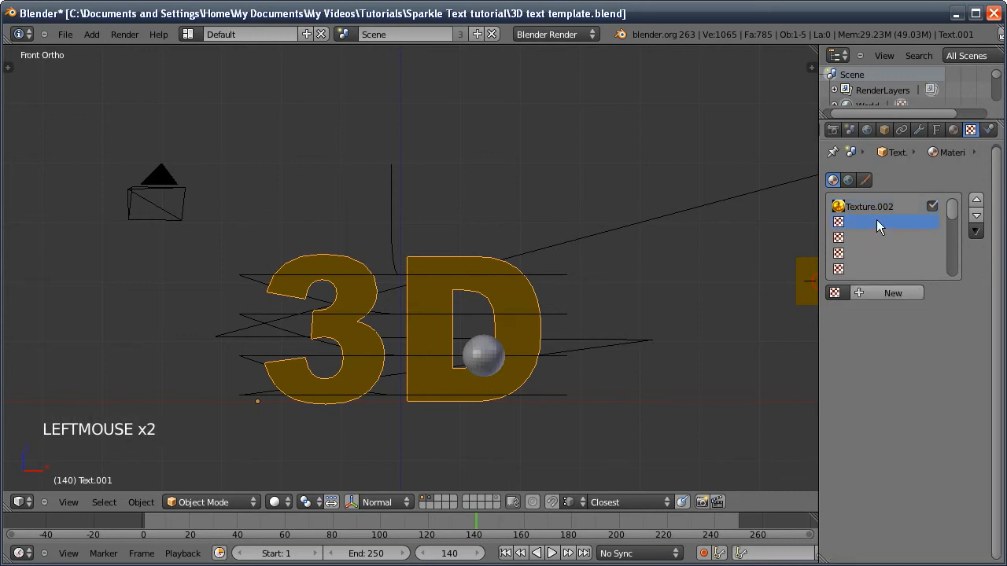
pyautogui.click(873, 293)
pyautogui.click(882, 313)
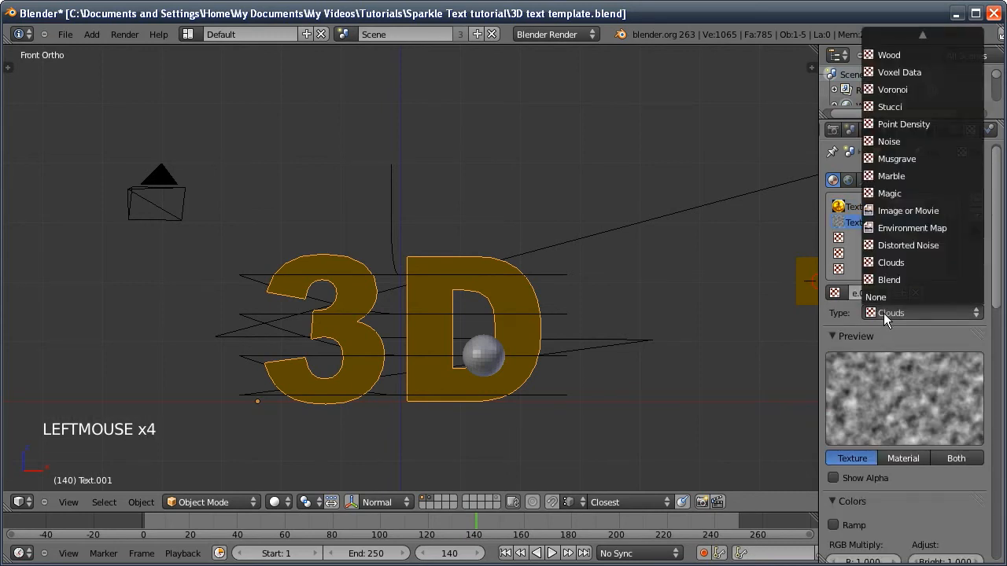
pyautogui.click(891, 282)
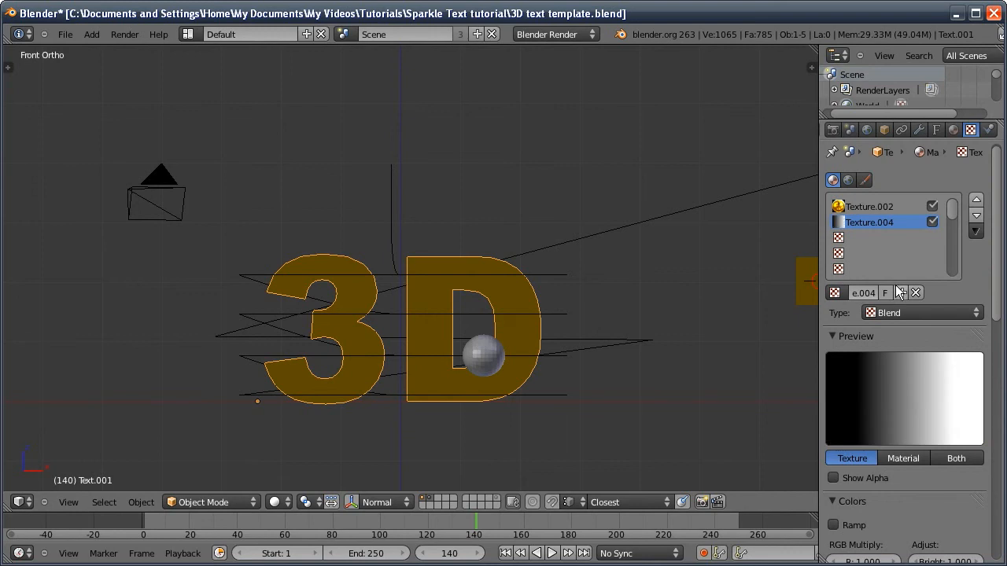
# Step: Preview the blend texture together with the material on a flat plane and set the blend direction to Vertical
pyautogui.click(956, 464)
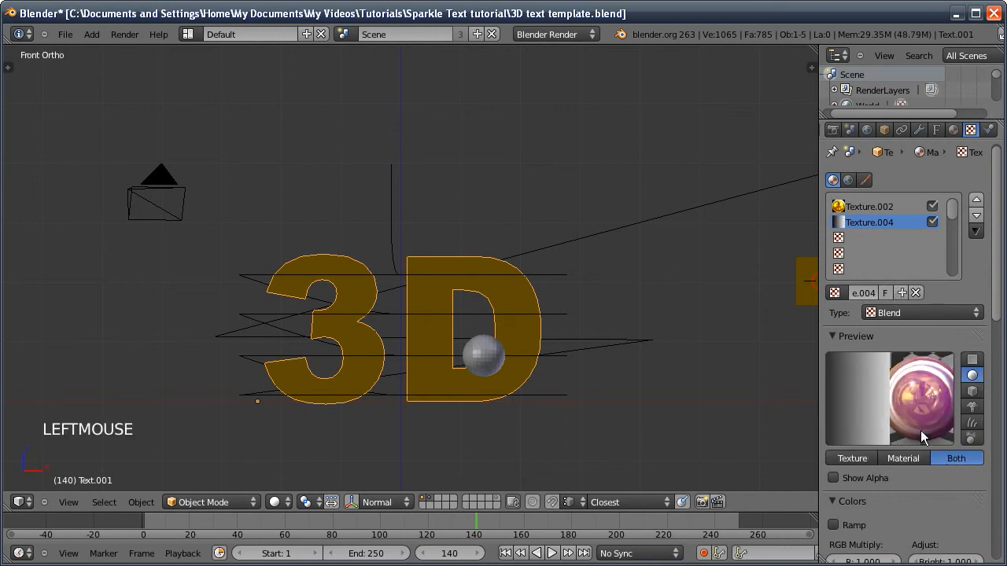
pyautogui.click(973, 359)
pyautogui.moveTo(936, 358); pyautogui.dragTo(934, 316, button='middle')
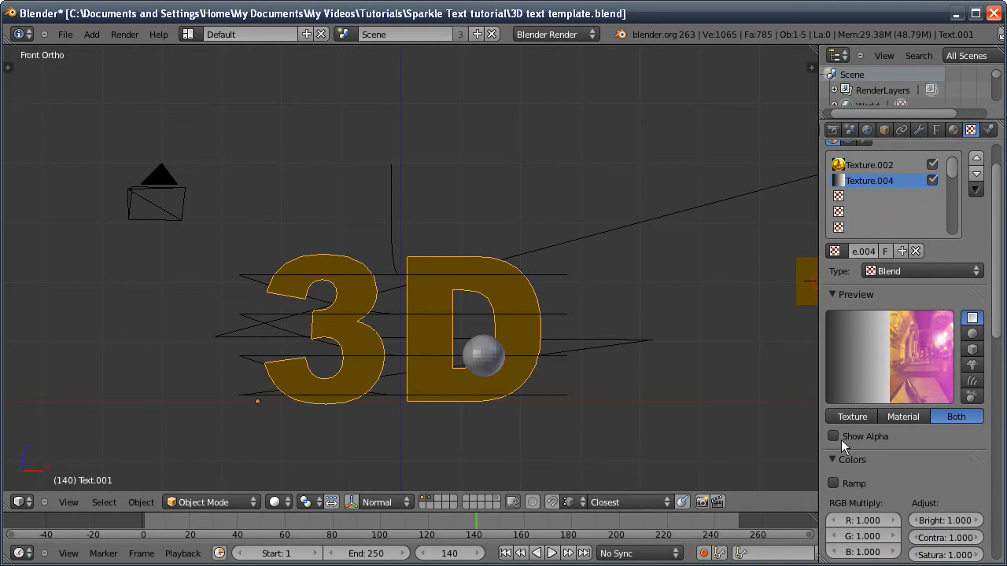
pyautogui.click(852, 459)
pyautogui.moveTo(909, 321); pyautogui.dragTo(912, 438, button='middle')
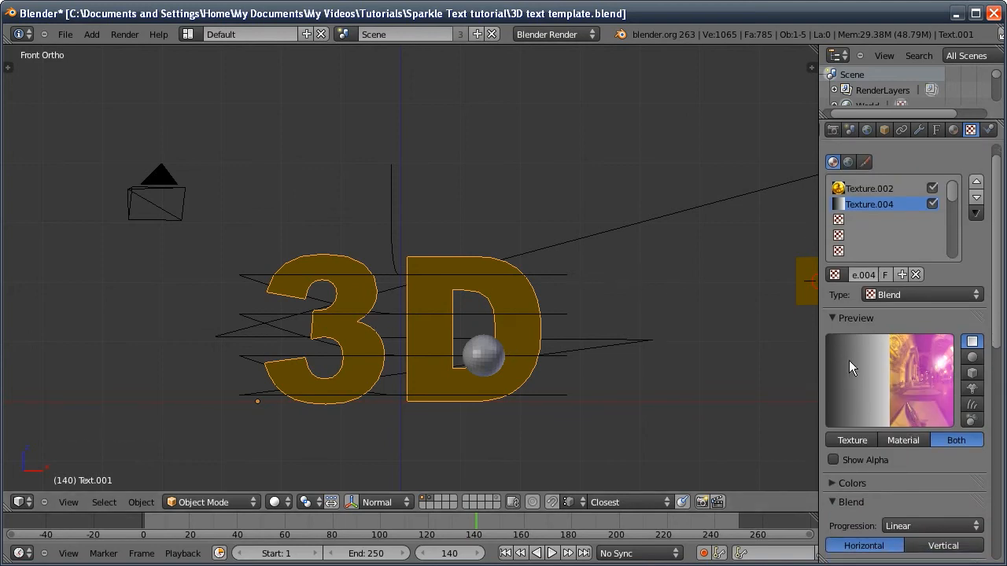
pyautogui.moveTo(955, 507); pyautogui.dragTo(955, 474, button='middle')
pyautogui.click(942, 512)
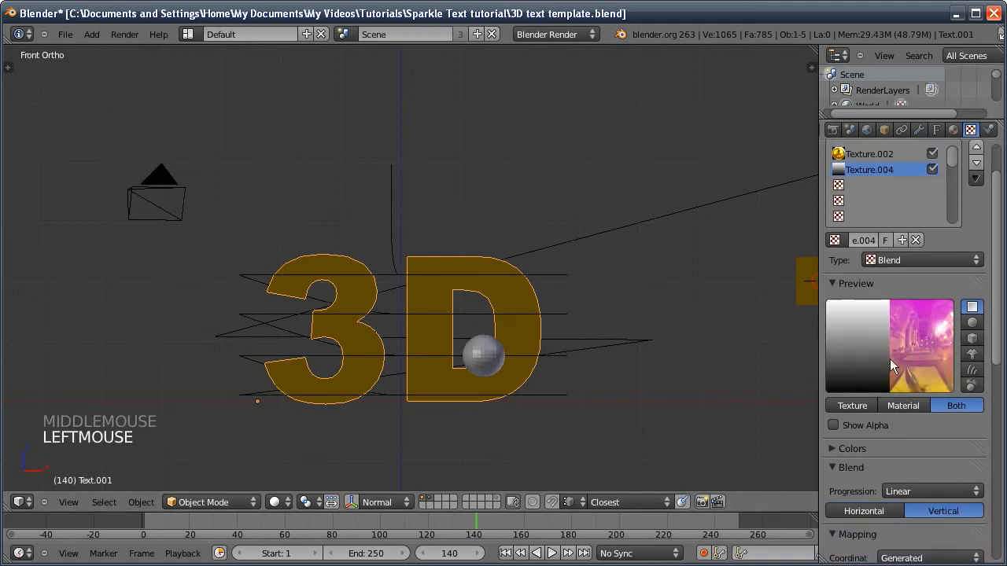
# Step: Make the blend texture influence the text material's diffuse alpha instead of its colour
pyautogui.moveTo(905, 430); pyautogui.dragTo(909, 137, button='middle')
pyautogui.moveTo(835, 452); pyautogui.dragTo(836, 343, button='middle')
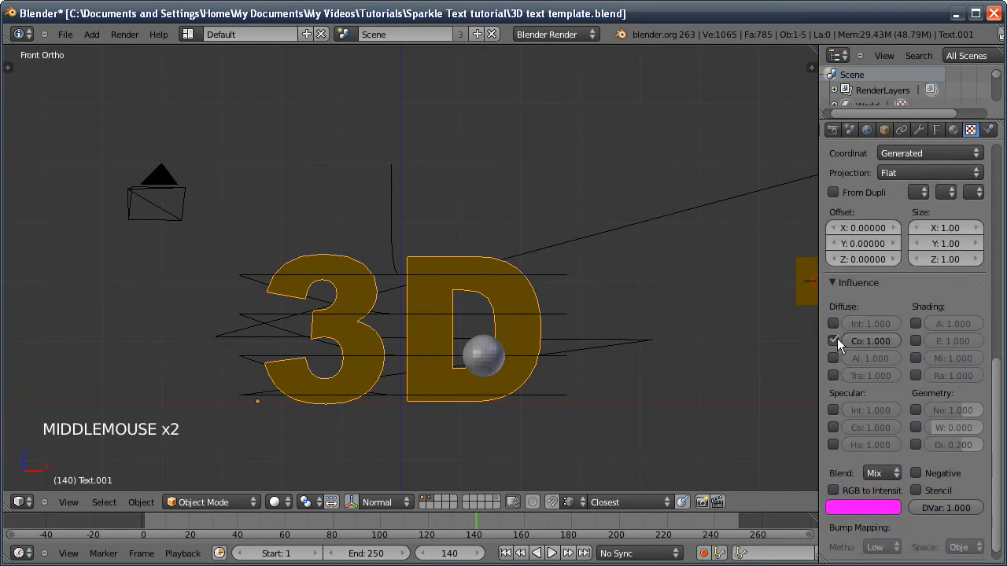
pyautogui.click(833, 340)
pyautogui.click(832, 358)
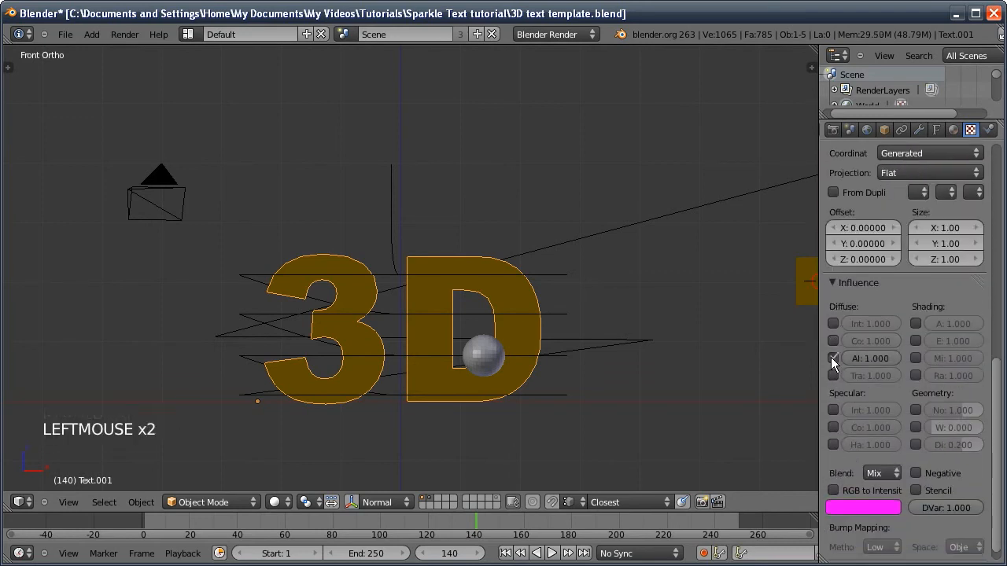
pyautogui.moveTo(819, 358)
pyautogui.mouseDown()
pyautogui.moveTo(776, 350)
pyautogui.moveTo(823, 346)
pyautogui.mouseUp()
pyautogui.moveTo(892, 236); pyautogui.dragTo(881, 542, button='middle')
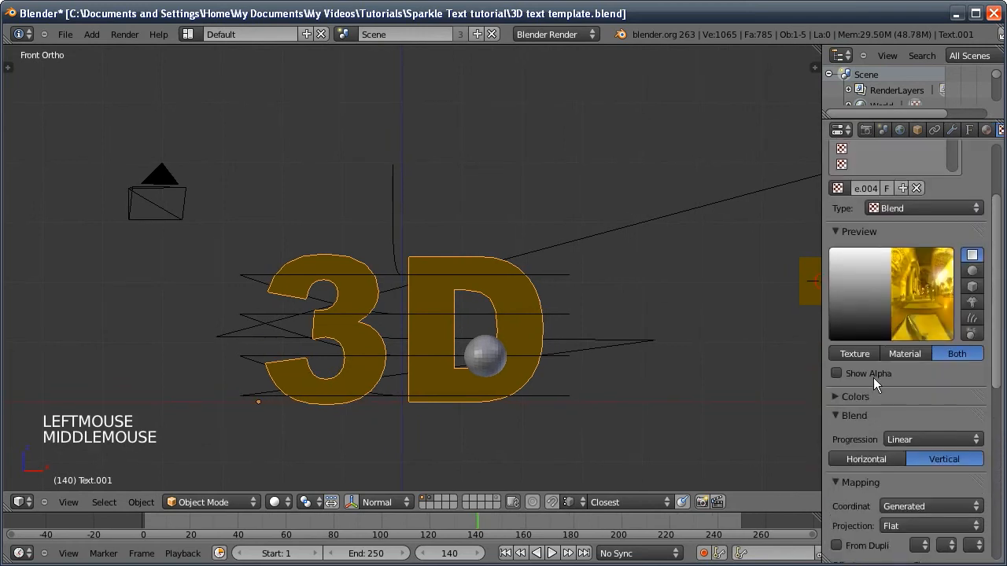
pyautogui.moveTo(874, 379); pyautogui.dragTo(883, 478, button='middle')
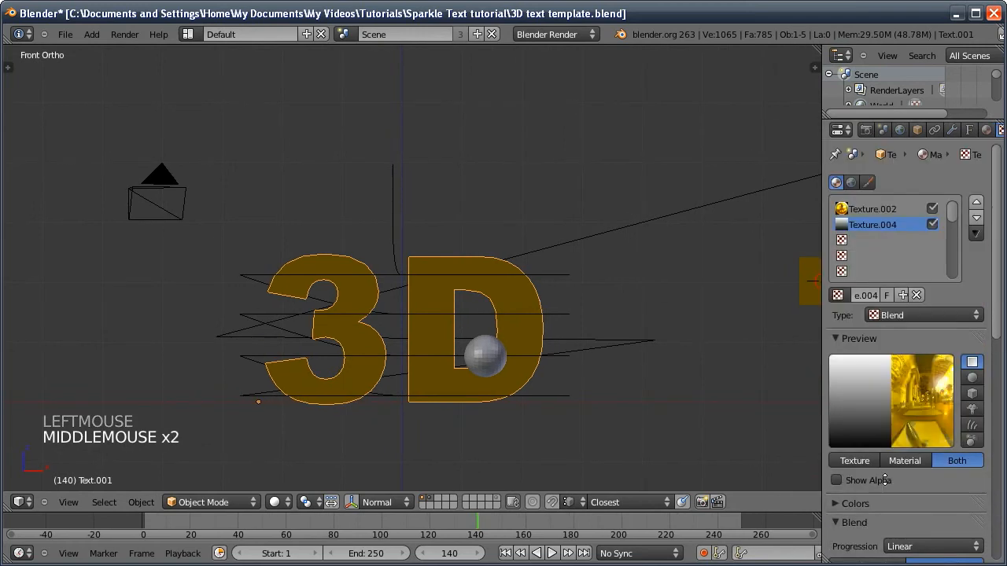
# Step: Enable Z Transparency on the text's gold material and reduce its alpha to the minimum
pyautogui.click(986, 130)
pyautogui.moveTo(898, 401); pyautogui.dragTo(899, 194, button='middle')
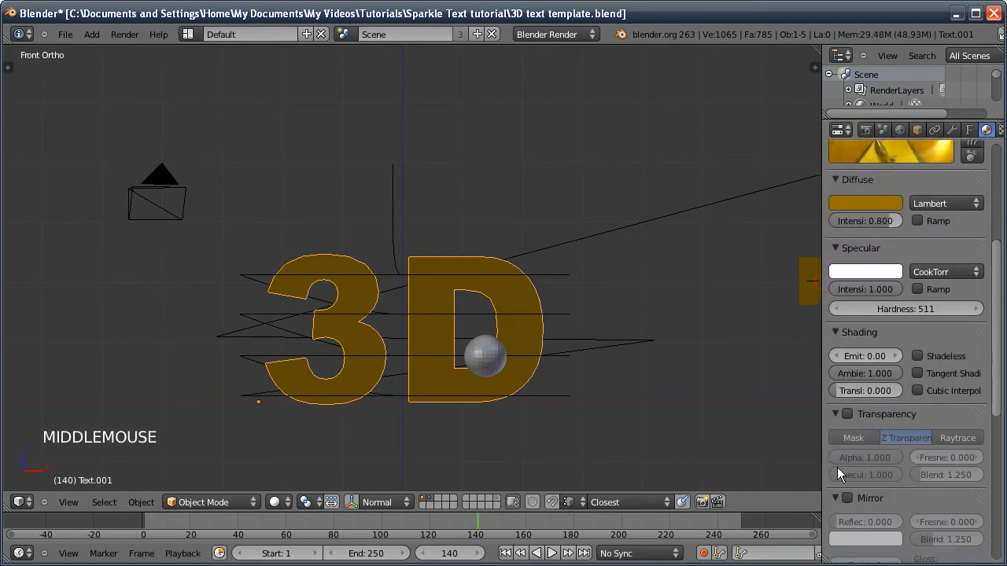
pyautogui.click(846, 414)
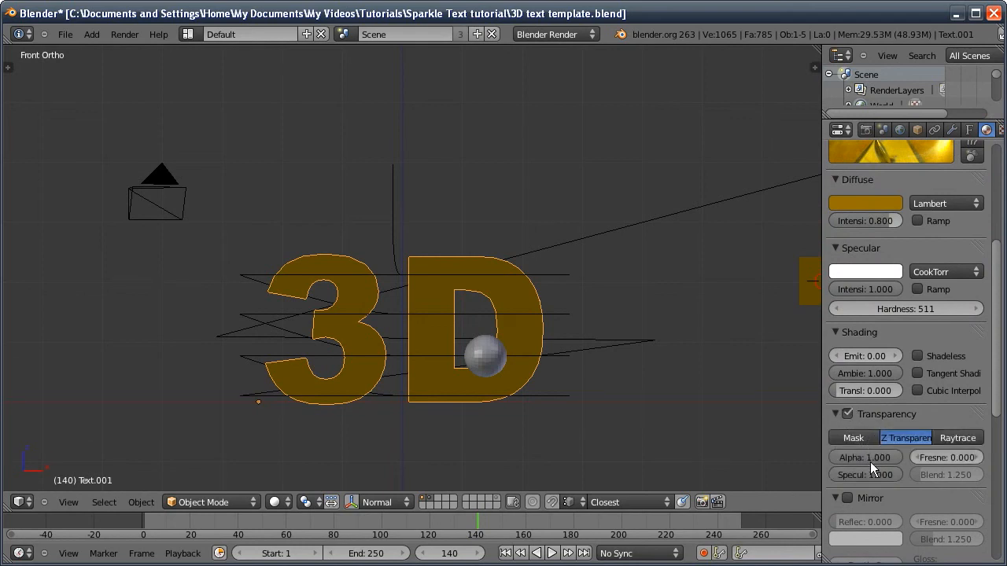
pyautogui.moveTo(891, 457); pyautogui.dragTo(848, 463)
pyautogui.moveTo(904, 236); pyautogui.dragTo(901, 436, button='middle')
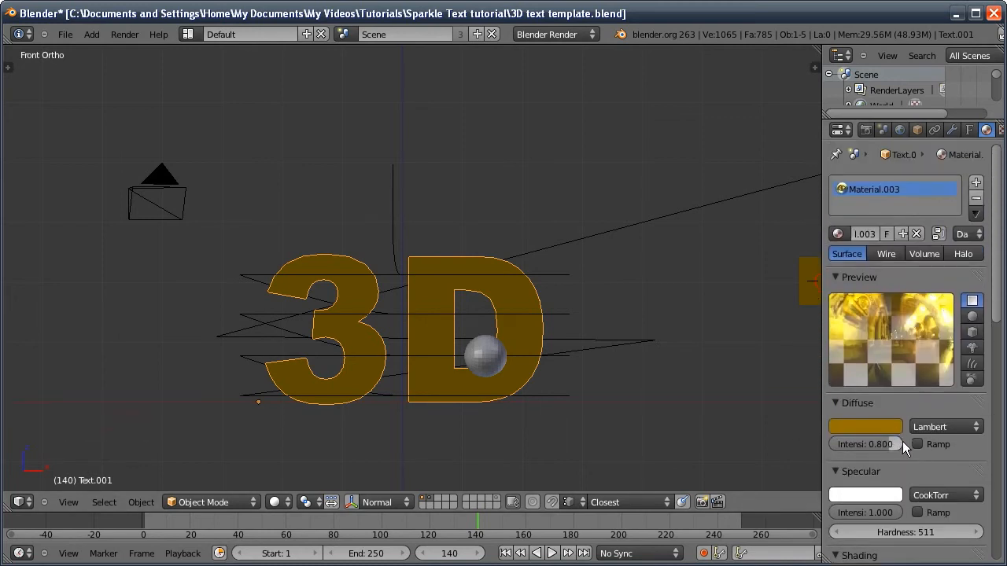
# Step: Set the blend texture's mapping coordinates to Object
pyautogui.moveTo(930, 129); pyautogui.dragTo(894, 131, button='middle')
pyautogui.click(966, 132)
pyautogui.moveTo(932, 439); pyautogui.dragTo(932, 212, button='middle')
pyautogui.moveTo(897, 399); pyautogui.dragTo(890, 302, button='middle')
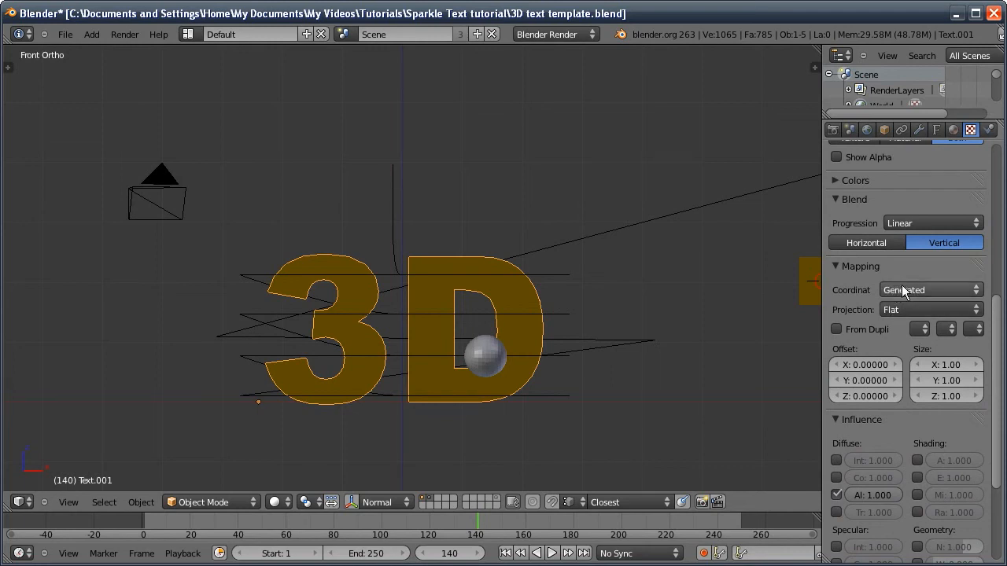
pyautogui.click(903, 288)
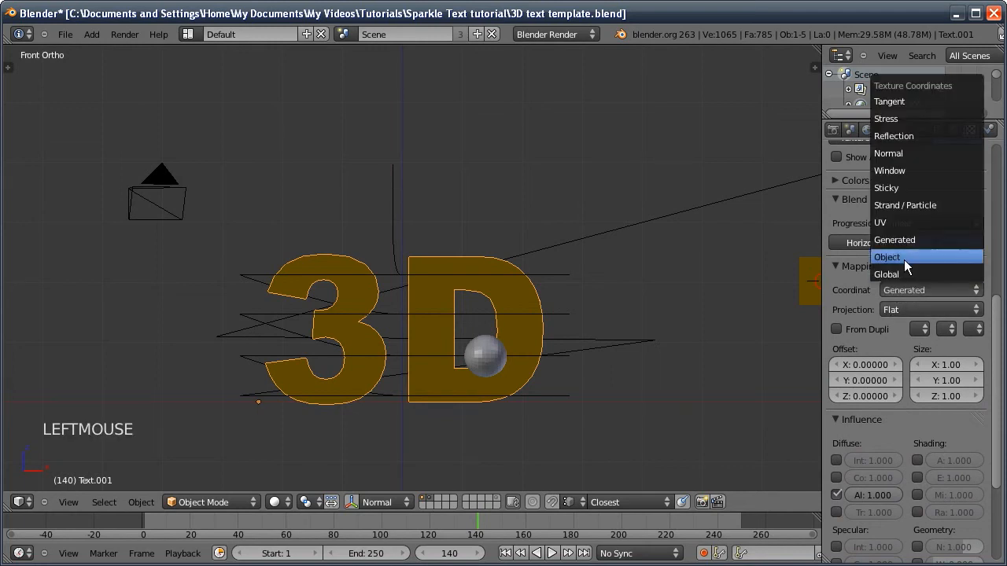
pyautogui.click(904, 258)
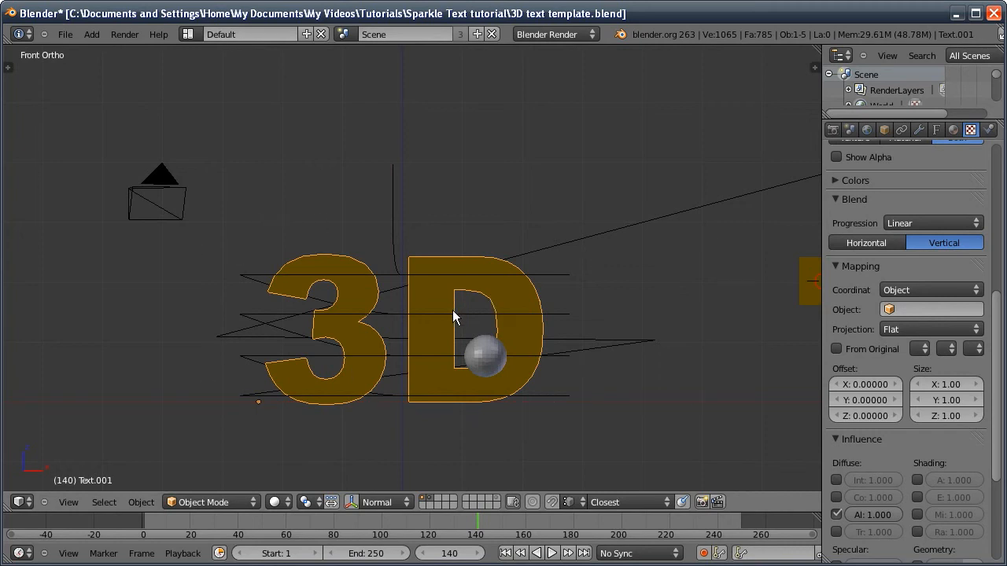
# Step: Add a mesh plane at the middle of the 3D text in front view
pyautogui.rightClick(393, 341)
pyautogui.hotkey('shift', 'a')
pyautogui.moveTo(390, 344)
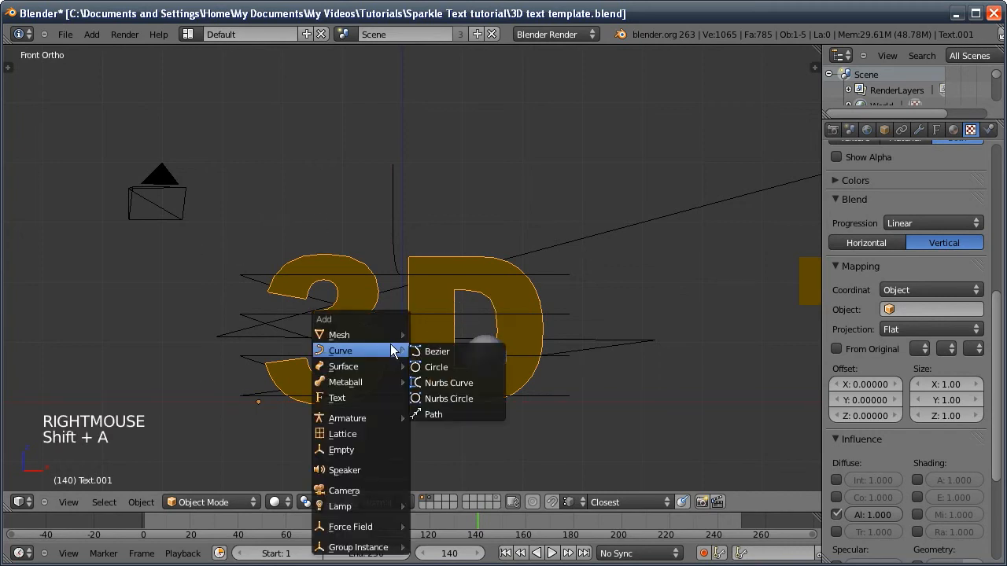
pyautogui.click(430, 335)
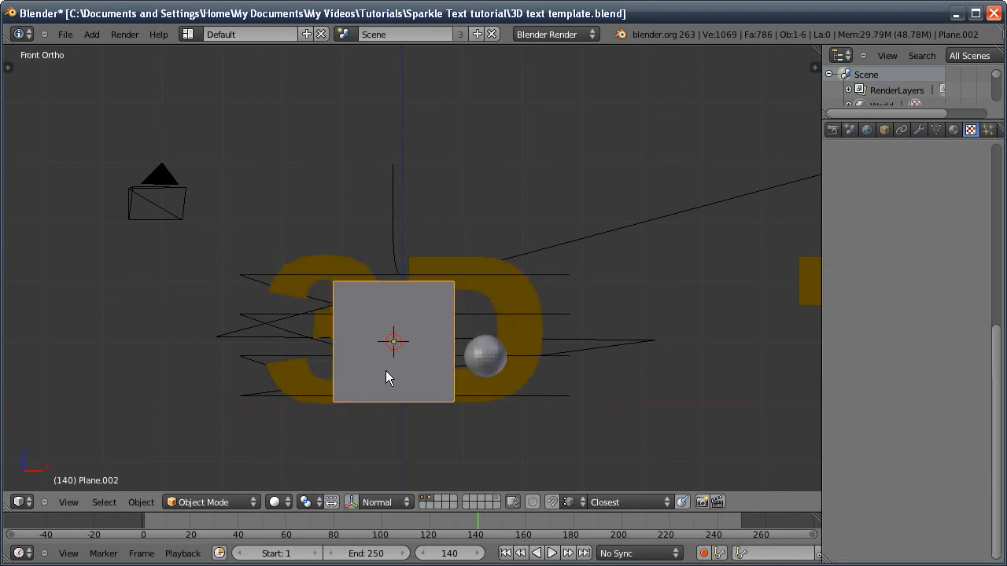
# Step: Scale and position the plane to frame the whole text, squash it along Z to the text's height, and apply its scale
pyautogui.press('z')
pyautogui.press('s')
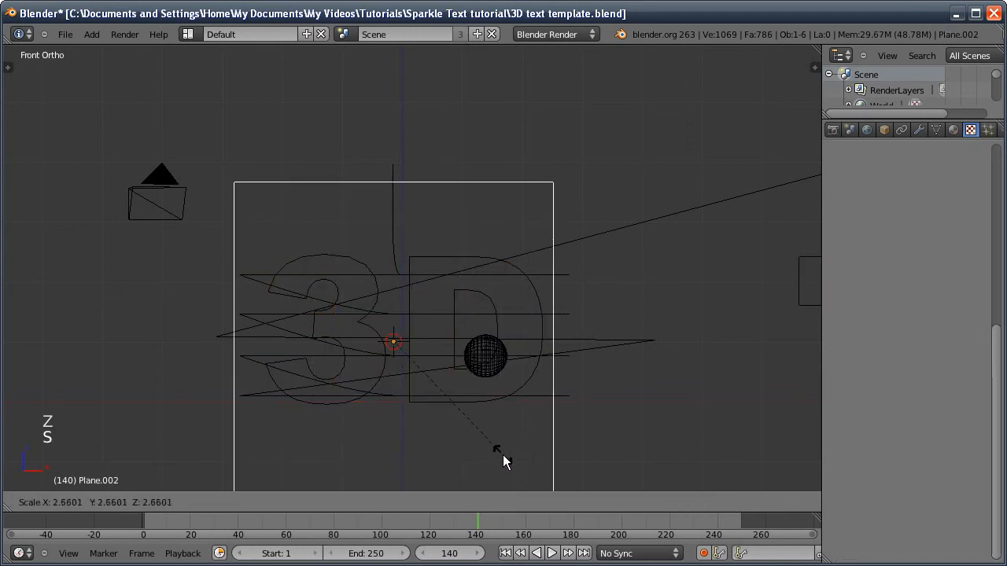
pyautogui.click(495, 455)
pyautogui.press('g')
pyautogui.click(436, 425)
pyautogui.press('s')
pyautogui.press('s')
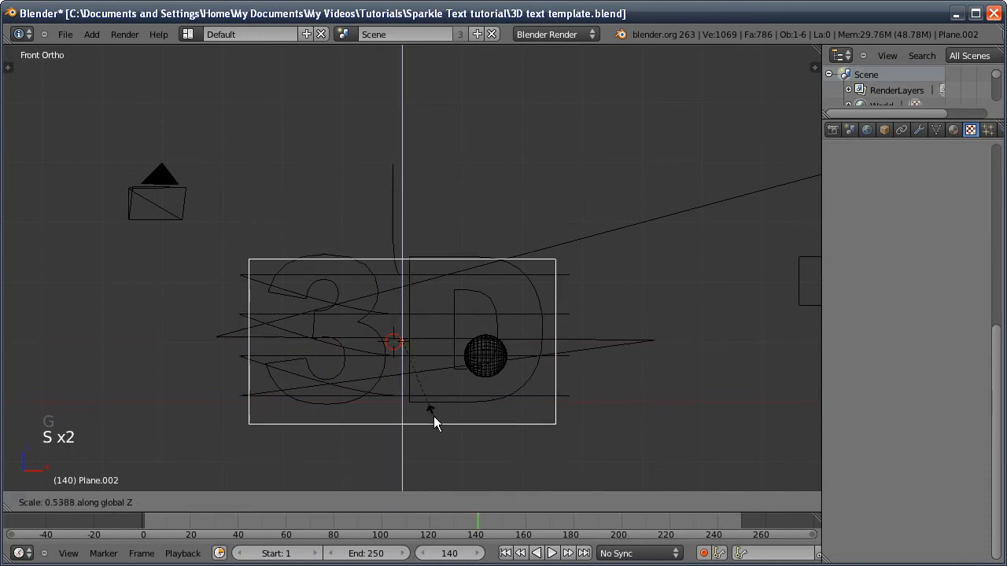
pyautogui.click(436, 426)
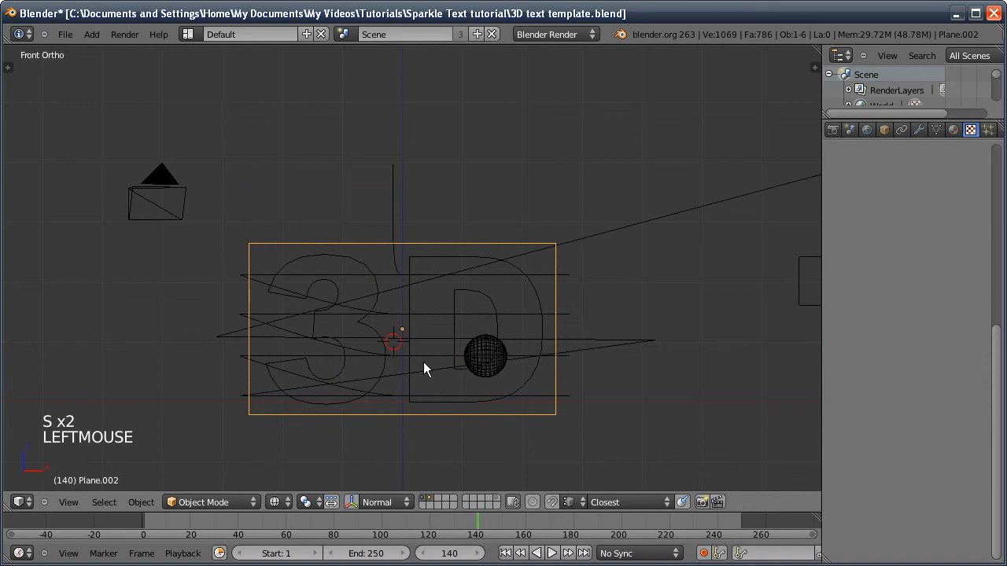
pyautogui.hotkey('ctrl', 'a')
pyautogui.click(420, 396)
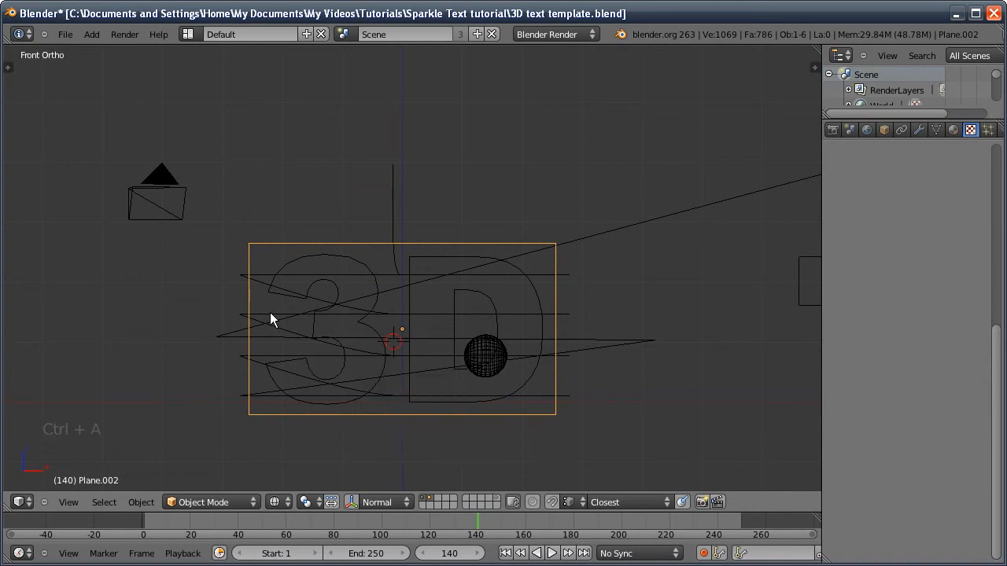
# Step: Move the plane forward so that it stands in front of the 3D text
pyautogui.moveTo(346, 381); pyautogui.dragTo(396, 320, button='middle')
pyautogui.press('z')
pyautogui.press('g')
pyautogui.click(477, 324)
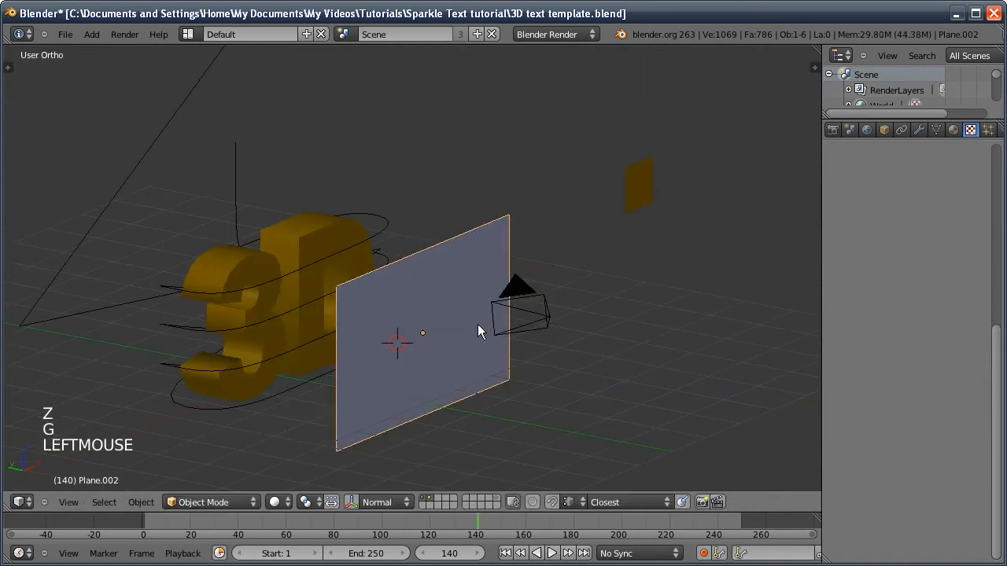
# Step: Set the plane's object display type to Wire
pyautogui.click(885, 130)
pyautogui.moveTo(850, 551); pyautogui.dragTo(833, 424, button='middle')
pyautogui.click(881, 414)
pyautogui.click(839, 382)
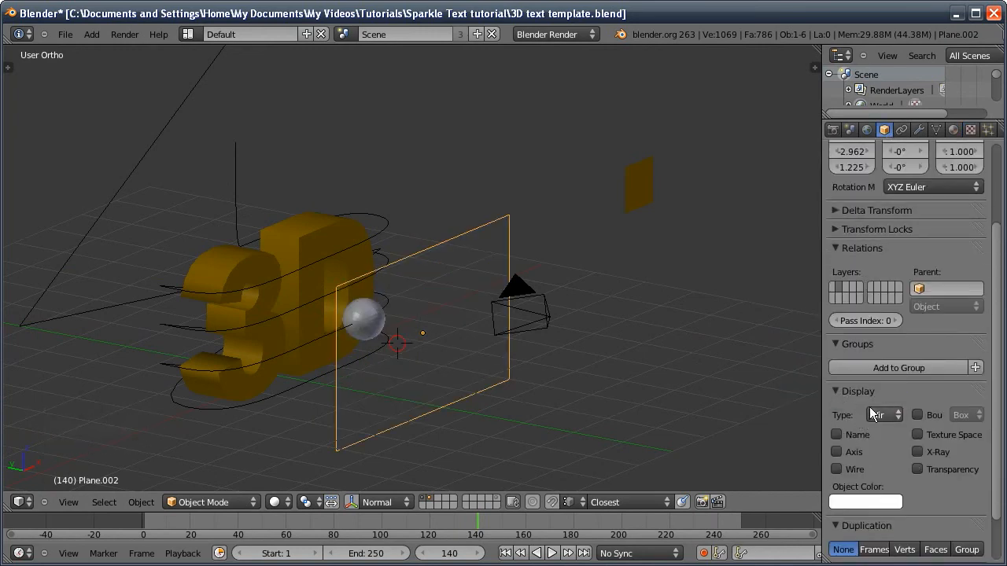
# Step: Select the 3D text in front view and set Plane.002 as the mapping object of its blend texture
pyautogui.moveTo(676, 318); pyautogui.dragTo(487, 289, button='middle')
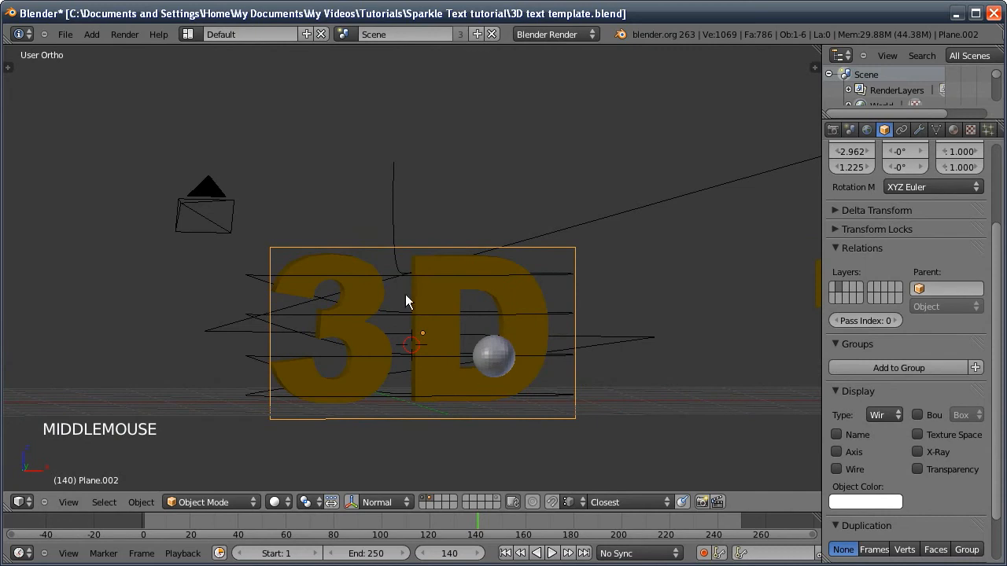
pyautogui.press('KP_1')
pyautogui.click(971, 129)
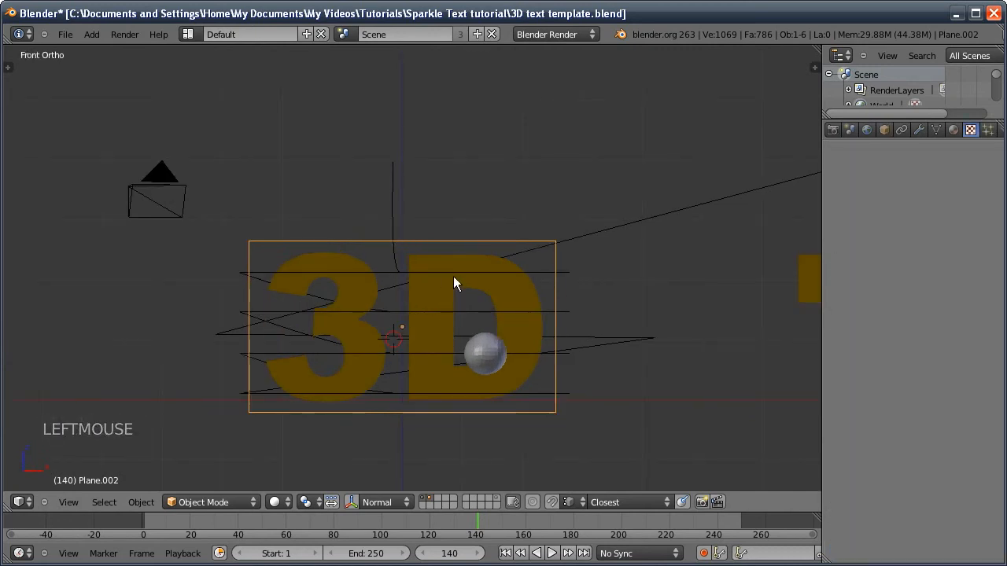
pyautogui.click(526, 271)
pyautogui.click(528, 273)
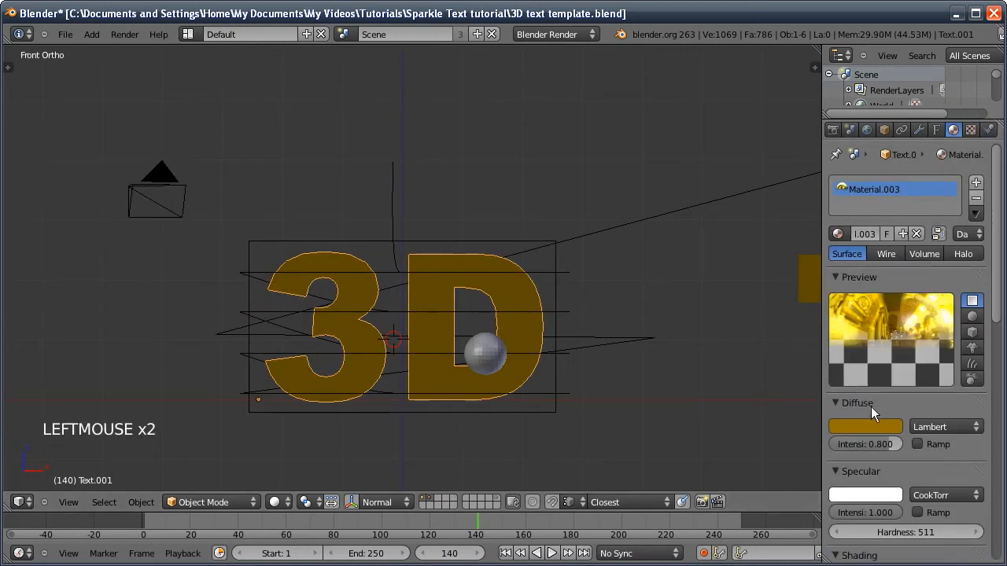
pyautogui.moveTo(870, 406); pyautogui.dragTo(879, 350, button='middle')
pyautogui.click(971, 131)
pyautogui.moveTo(942, 419)
pyautogui.mouseDown(button='middle')
pyautogui.moveTo(936, 399)
pyautogui.moveTo(931, 409)
pyautogui.mouseUp(button='middle')
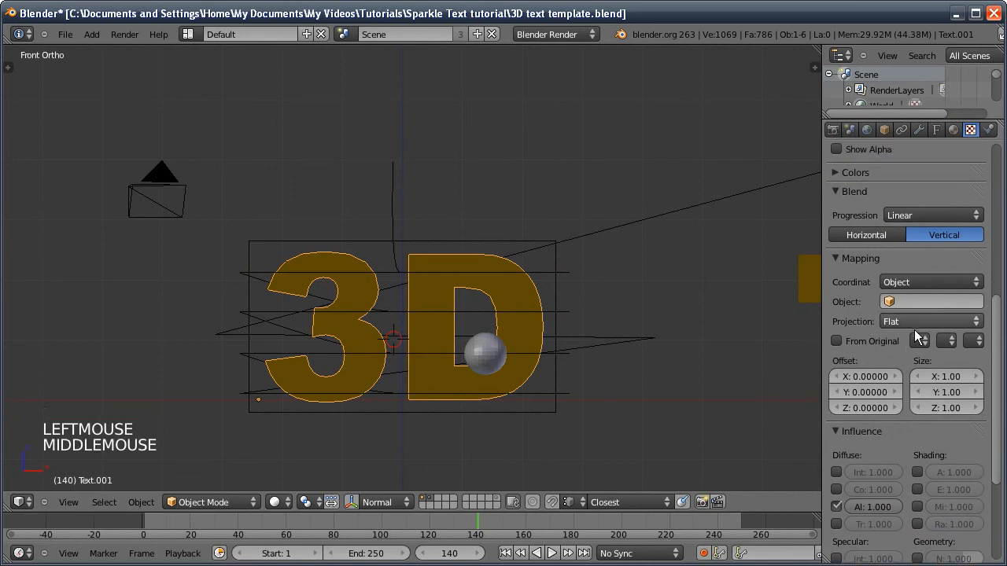
pyautogui.click(912, 302)
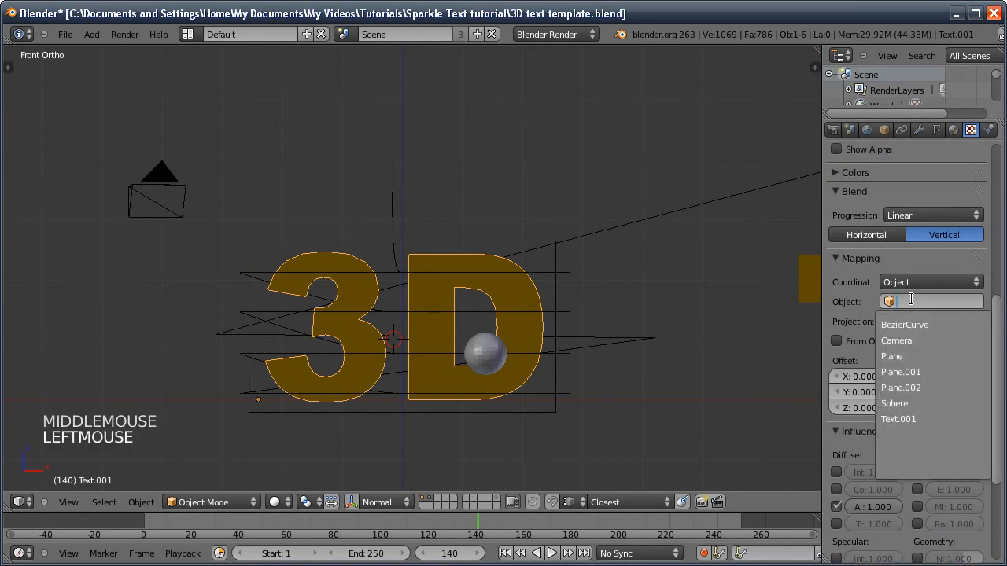
pyautogui.click(908, 386)
pyautogui.moveTo(850, 257); pyautogui.dragTo(848, 405, button='middle')
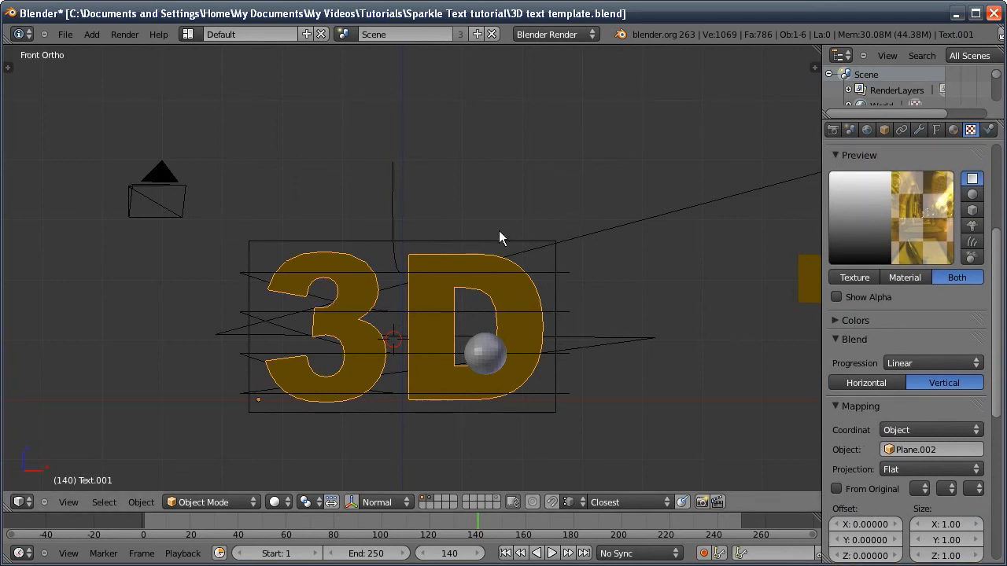
# Step: Select the wire plane in front of the text and try moving it down over the letters
pyautogui.click(361, 237)
pyautogui.press('g')
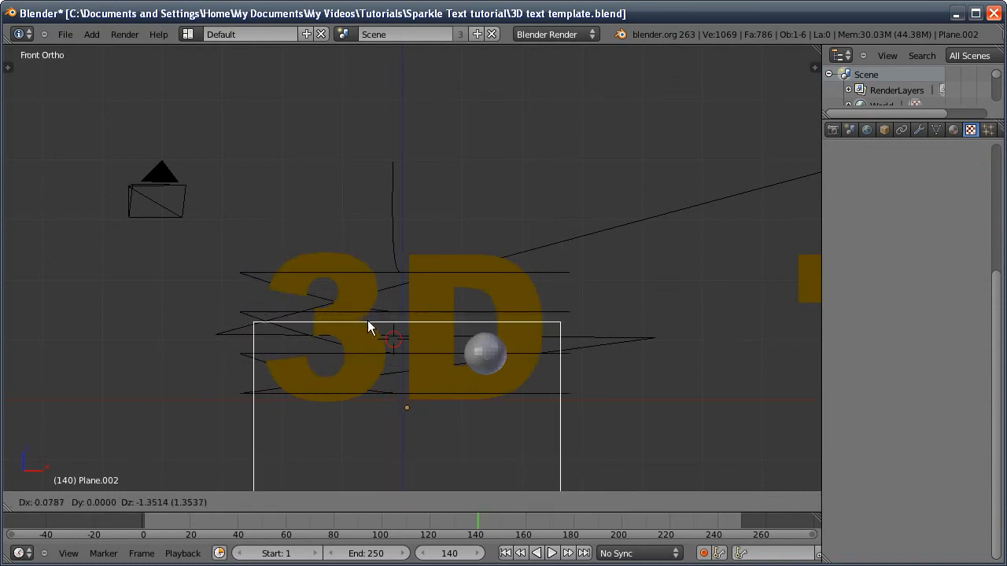
pyautogui.rightClick(379, 272)
pyautogui.click(482, 249)
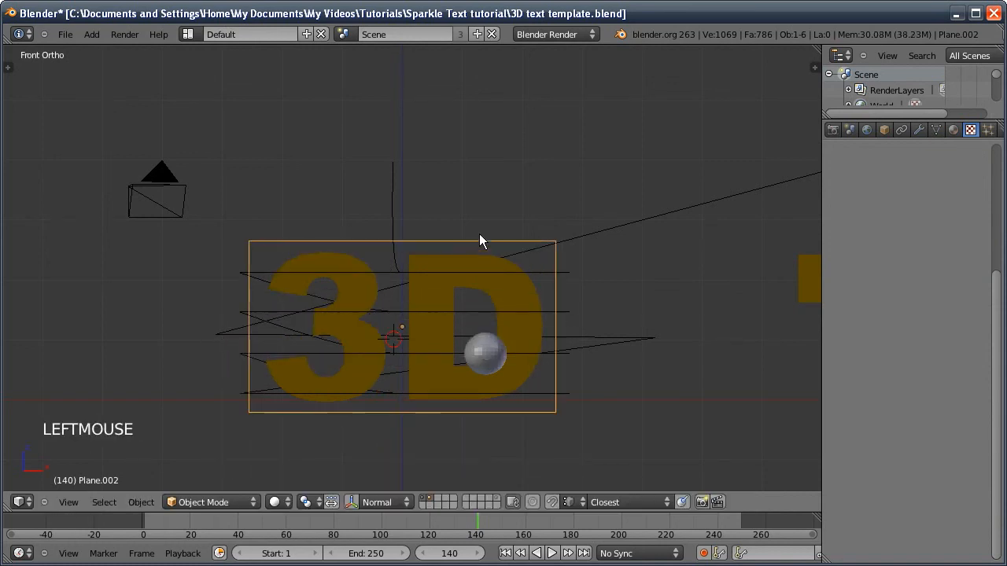
# Step: Render the current frame to check how the text fades out, and close the render
pyautogui.hotkey('ctrl', 'h')
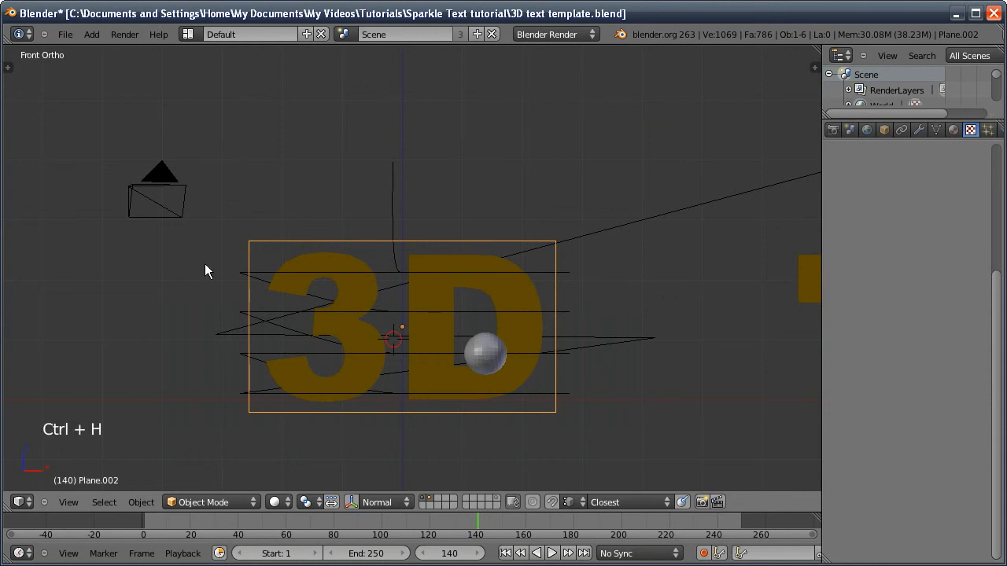
pyautogui.press('F12')
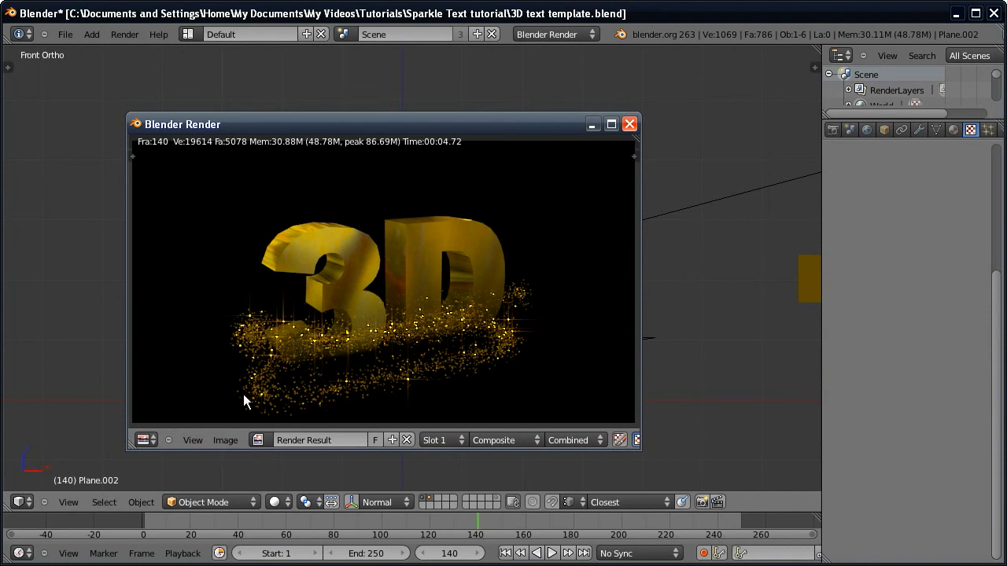
pyautogui.press('Escape')
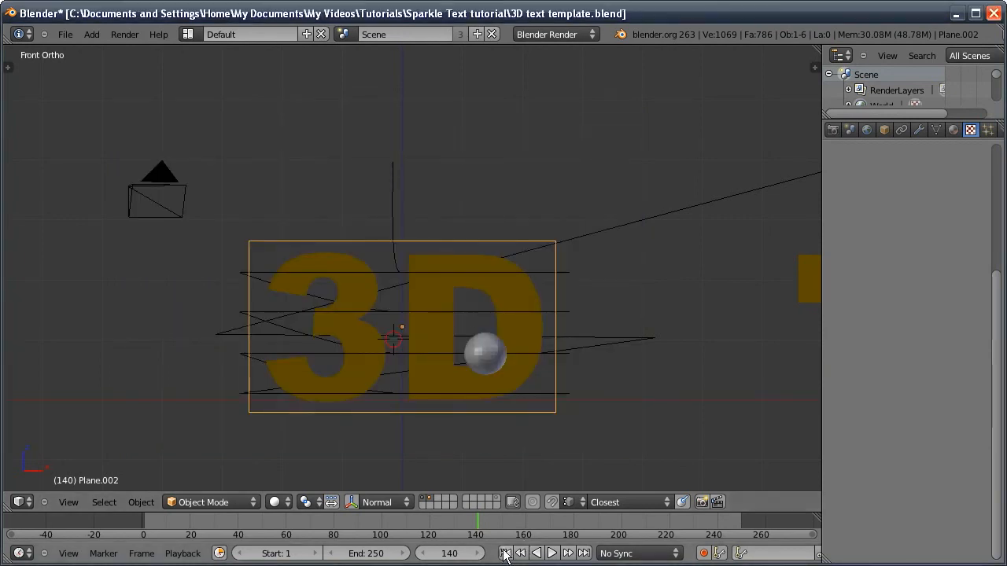
# Step: Return to the first frame and move the plane down along Z until it sits just below the text
pyautogui.click(505, 553)
pyautogui.scroll(-2, 327, 307)
pyautogui.press('g')
pyautogui.press('z')
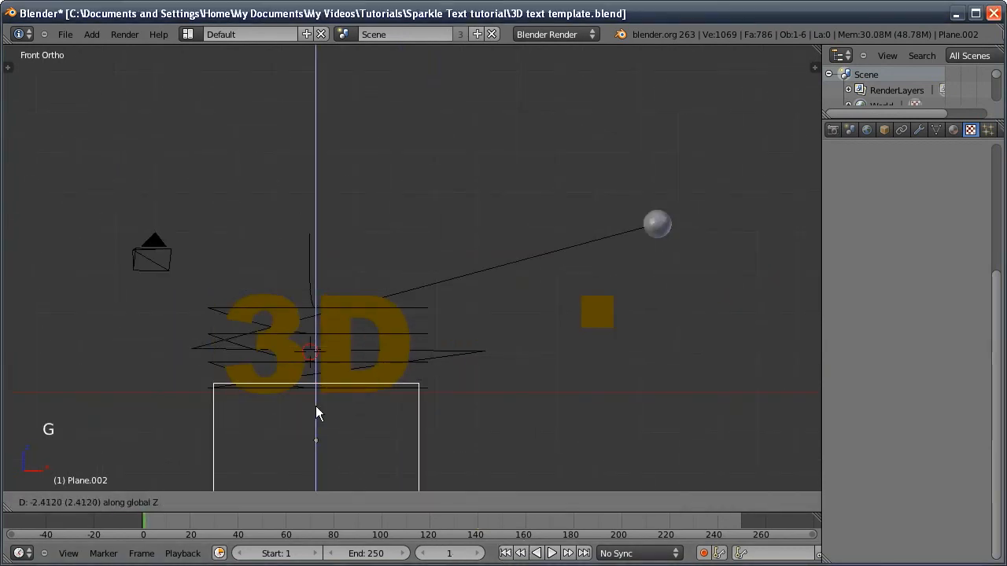
pyautogui.click(312, 425)
# Step: Go to frame 124 and insert a Location keyframe for the plane
pyautogui.moveTo(446, 554)
pyautogui.mouseDown()
pyautogui.moveTo(493, 554)
pyautogui.moveTo(447, 554)
pyautogui.mouseUp()
pyautogui.press('i')
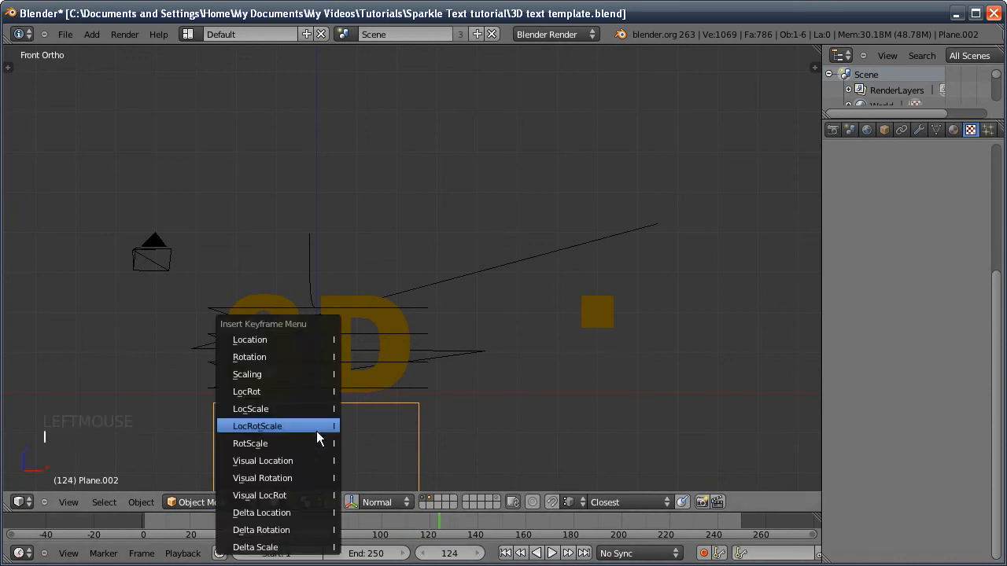
pyautogui.click(307, 343)
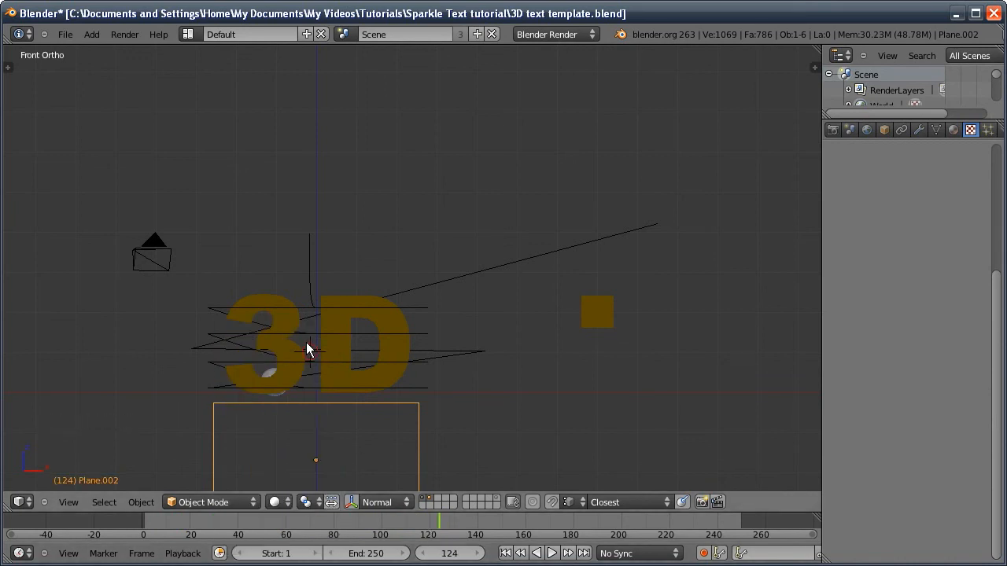
# Step: Go to frame 204, raise the plane along Z until its upper edge nears the top of the letters, and insert a Location keyframe
pyautogui.press('Up')
pyautogui.press('Up')
pyautogui.press('Up')
pyautogui.press('Up')
pyautogui.press('Up')
pyautogui.press('Up')
pyautogui.press('Up')
pyautogui.press('Up')
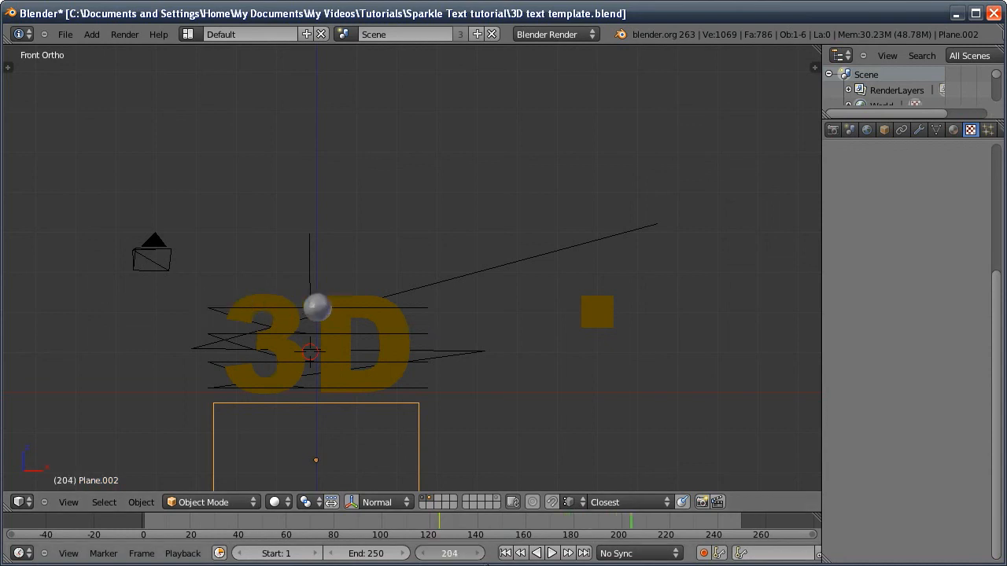
pyautogui.press('g')
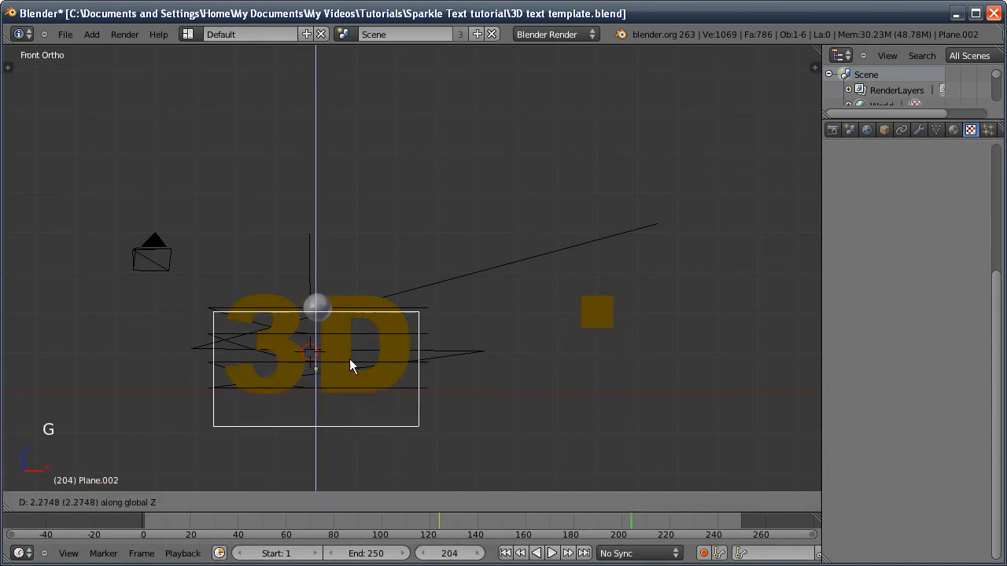
pyautogui.click(348, 355)
pyautogui.press('i')
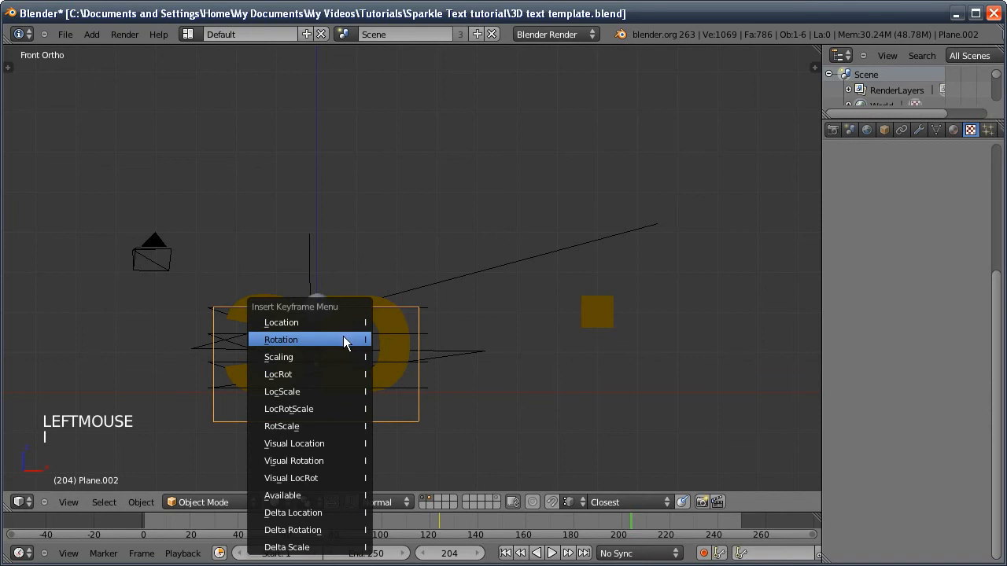
pyautogui.click(337, 319)
# Step: Go to frame 250, raise the plane along Z until its lower edge crosses the middle of the letters, and insert a Location keyframe
pyautogui.moveTo(443, 553); pyautogui.dragTo(482, 553)
pyautogui.press('g')
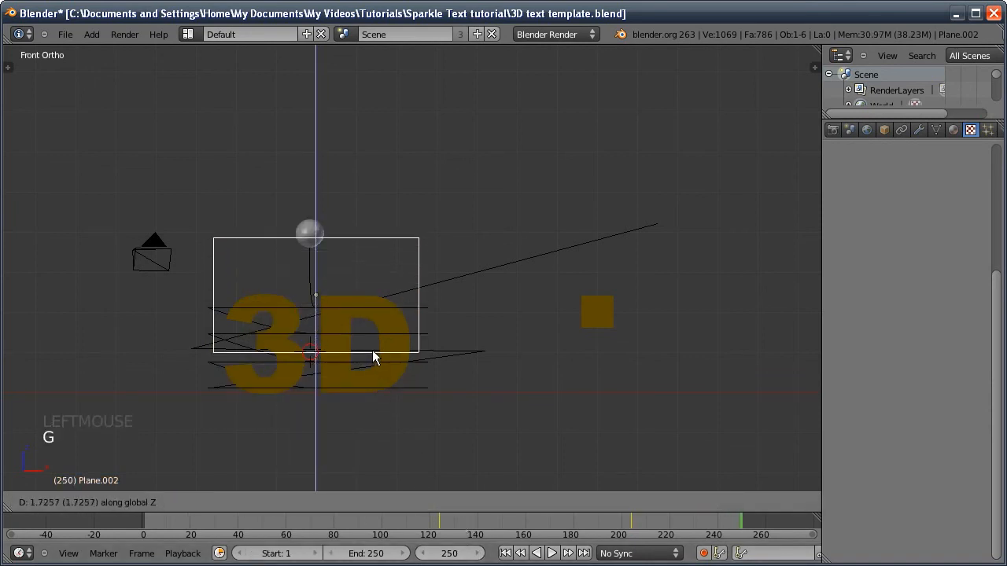
pyautogui.click(369, 349)
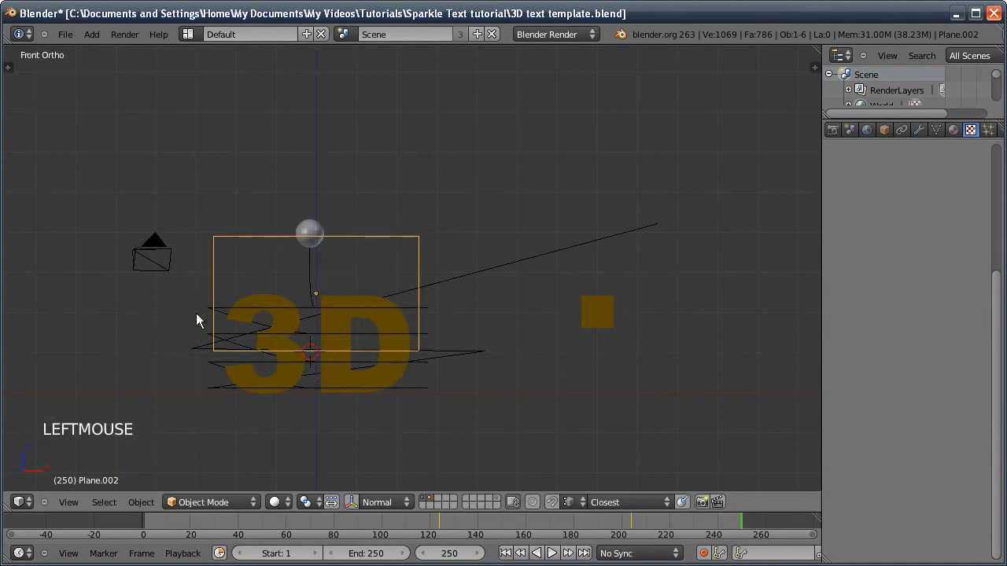
pyautogui.press('i')
pyautogui.click(331, 288)
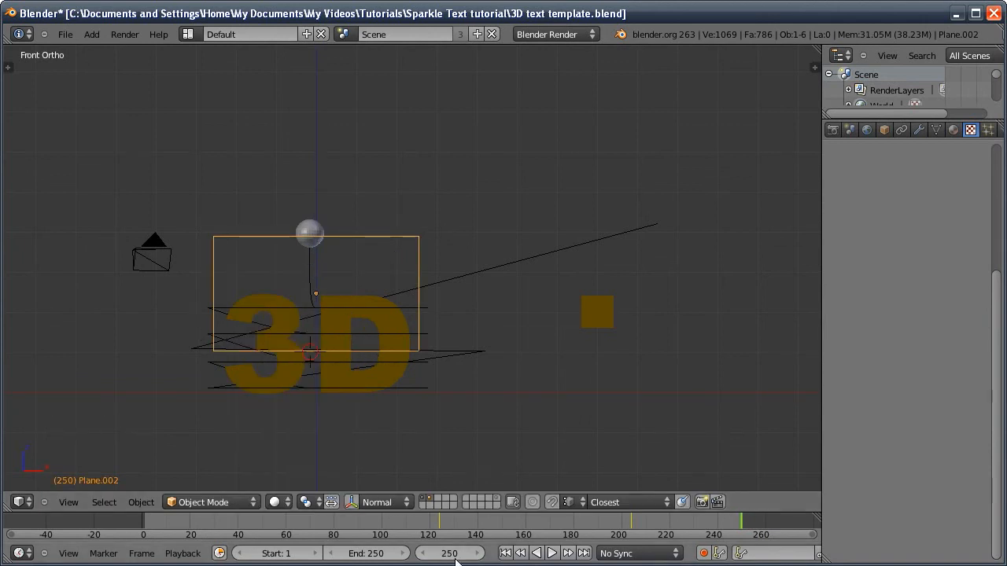
# Step: Scrub from the first frame to frame 215 to check the plane's rise, and select the 3D text to review its blend texture settings
pyautogui.click(505, 553)
pyautogui.moveTo(450, 553); pyautogui.dragTo(748, 301)
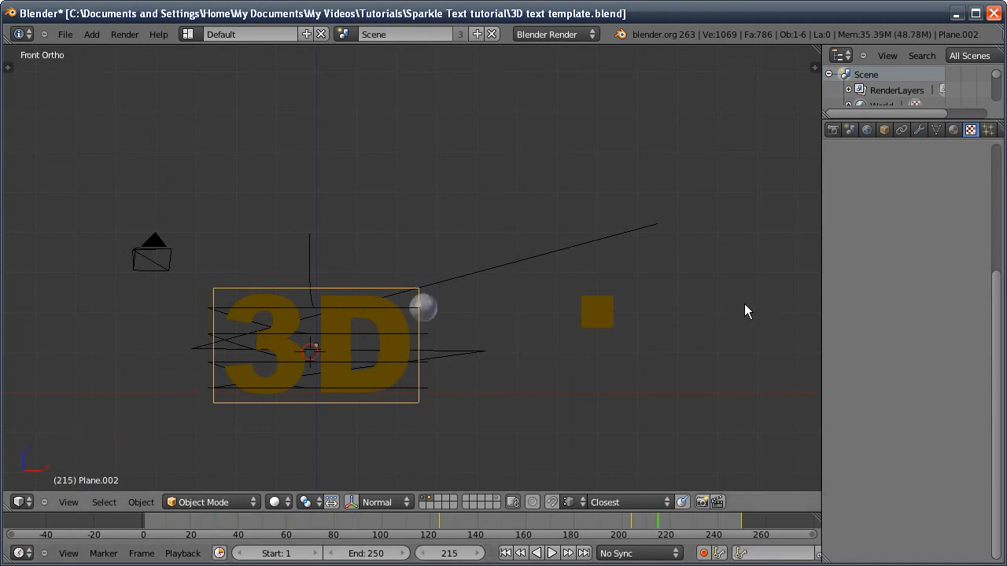
pyautogui.middleClick(781, 396)
pyautogui.click(388, 316)
pyautogui.moveTo(900, 417); pyautogui.dragTo(911, 268, button='middle')
pyautogui.click(919, 476)
pyautogui.moveTo(920, 478); pyautogui.dragTo(904, 265, button='middle')
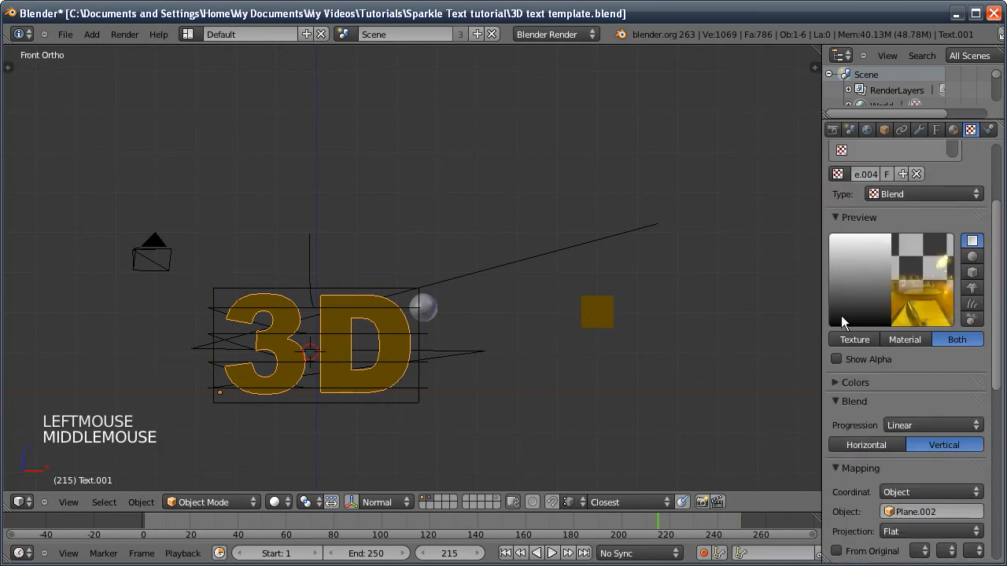
# Step: Render frame 179 to check how much of the text is revealed, and close the render
pyautogui.click(453, 555)
pyautogui.moveTo(453, 555); pyautogui.dragTo(415, 556)
pyautogui.press('F12')
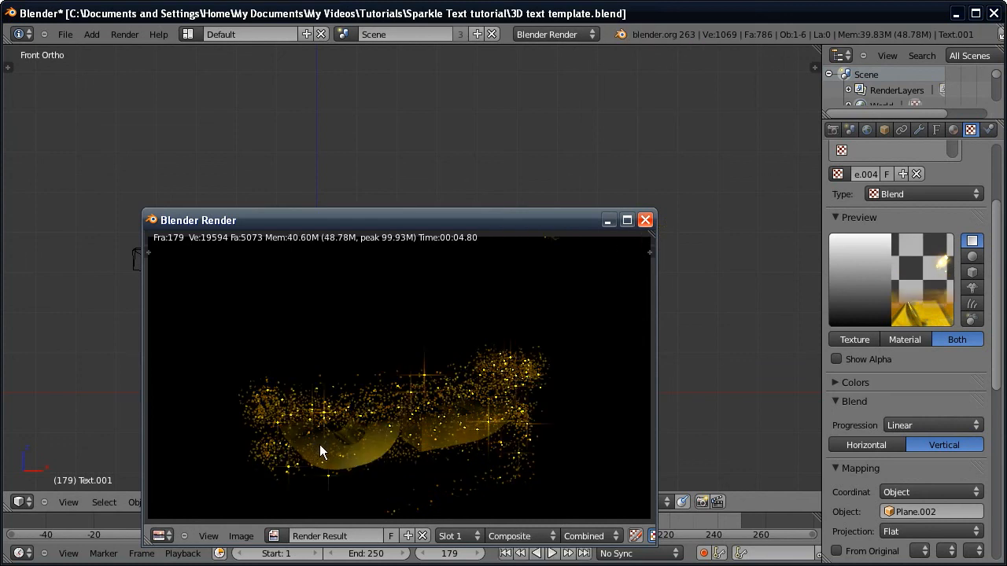
pyautogui.press('Escape')
# Step: Render frames 210 and 245 to check the progress of the text reveal, and close the render window
pyautogui.moveTo(450, 553); pyautogui.dragTo(472, 553)
pyautogui.press('F12')
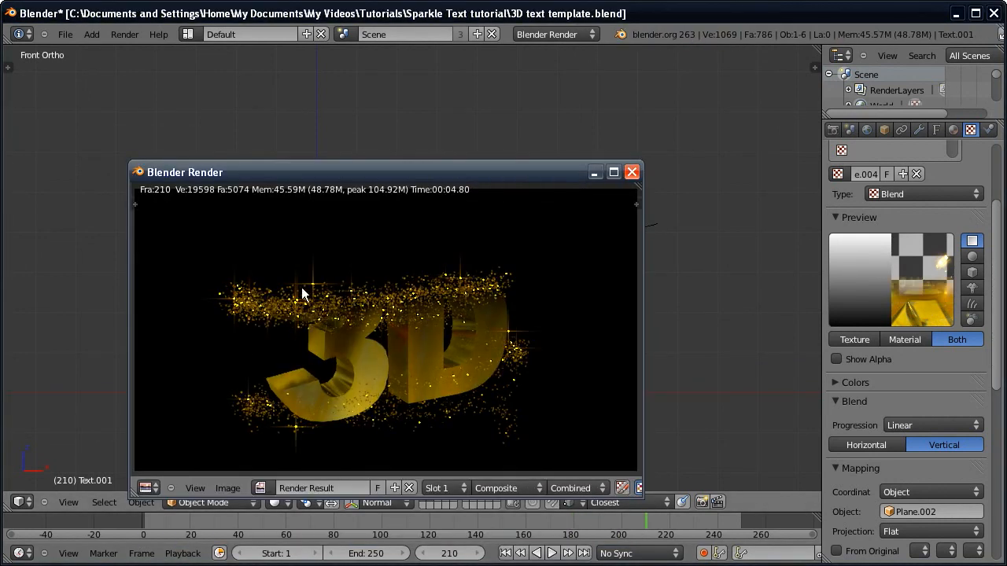
pyautogui.moveTo(451, 555); pyautogui.dragTo(474, 561)
pyautogui.press('F12')
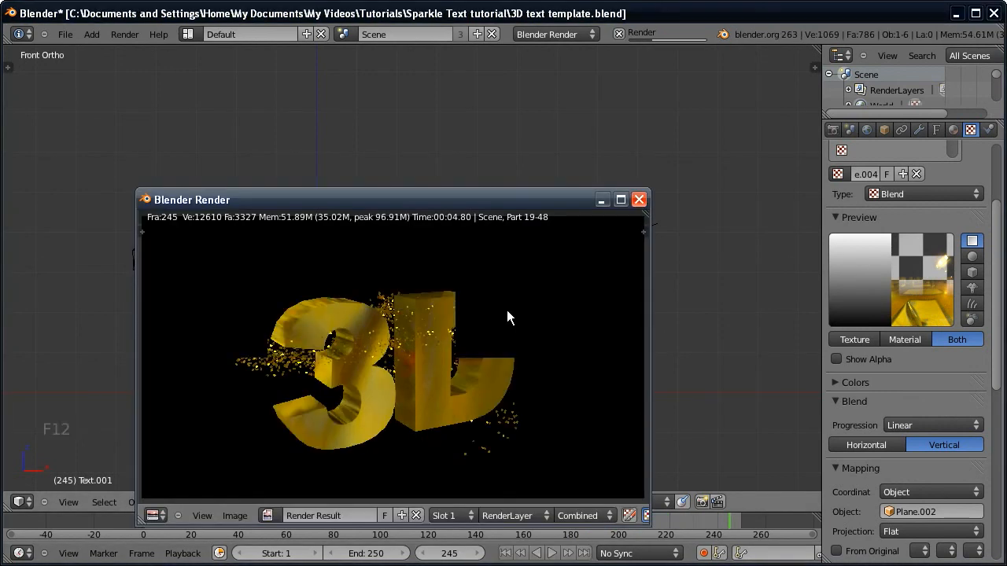
pyautogui.click(639, 200)
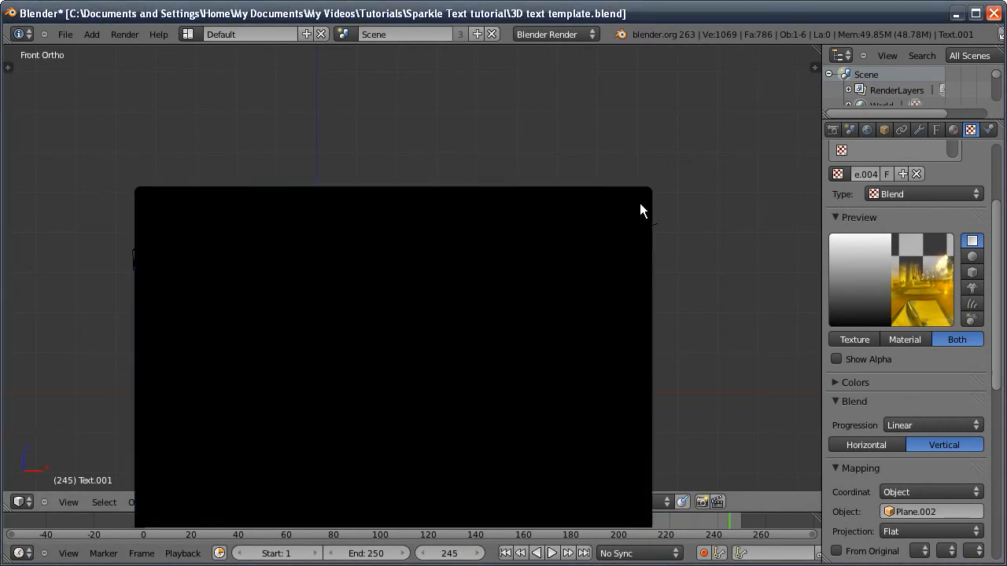
# Step: Go back to frame 217 and review the text's blend texture mapping and influence settings
pyautogui.moveTo(860, 253); pyautogui.dragTo(860, 374, button='middle')
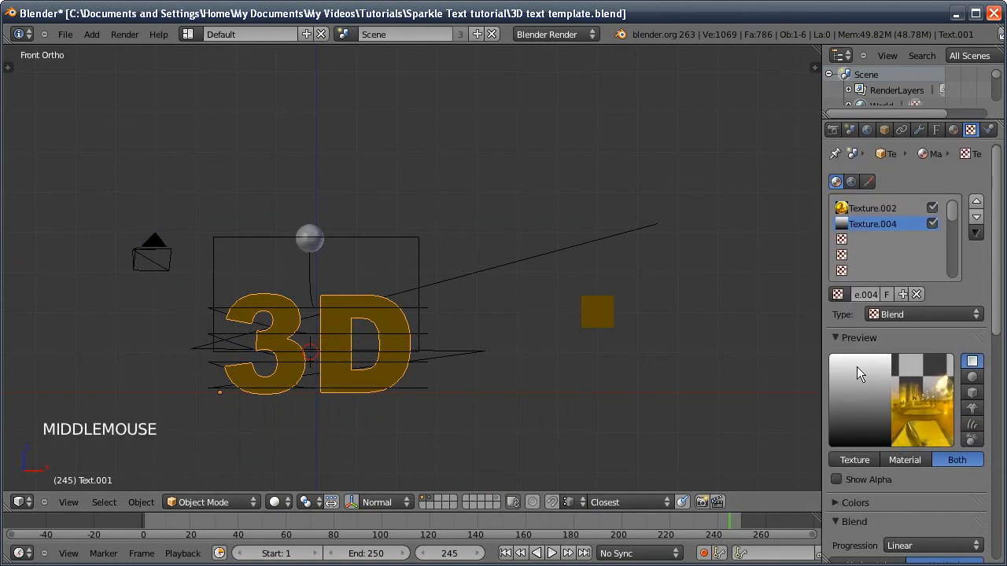
pyautogui.click(455, 557)
pyautogui.moveTo(455, 556); pyautogui.dragTo(421, 557)
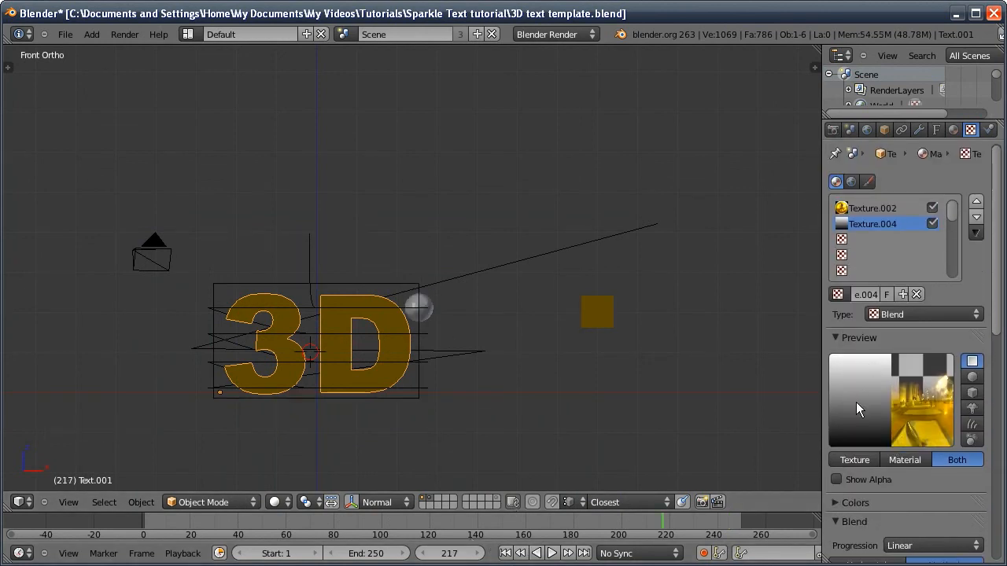
pyautogui.moveTo(863, 438); pyautogui.dragTo(866, 191, button='middle')
pyautogui.moveTo(866, 188); pyautogui.dragTo(866, 273, button='middle')
pyautogui.moveTo(861, 477); pyautogui.dragTo(883, 201, button='middle')
pyautogui.scroll(13, 859, 393)
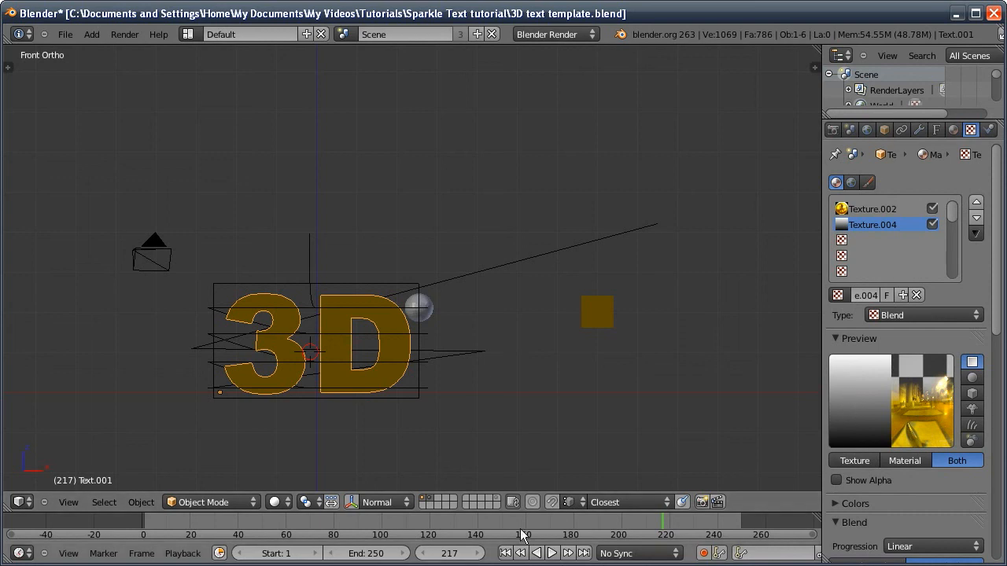
# Step: Scrub the timeline through frames 134, 185, 217 and 259 to examine the plane's position relative to the text and the sphere
pyautogui.click(460, 523)
pyautogui.keyDown('shift'); pyautogui.moveTo(458, 362); pyautogui.dragTo(485, 225, button='middle'); pyautogui.keyUp('shift')
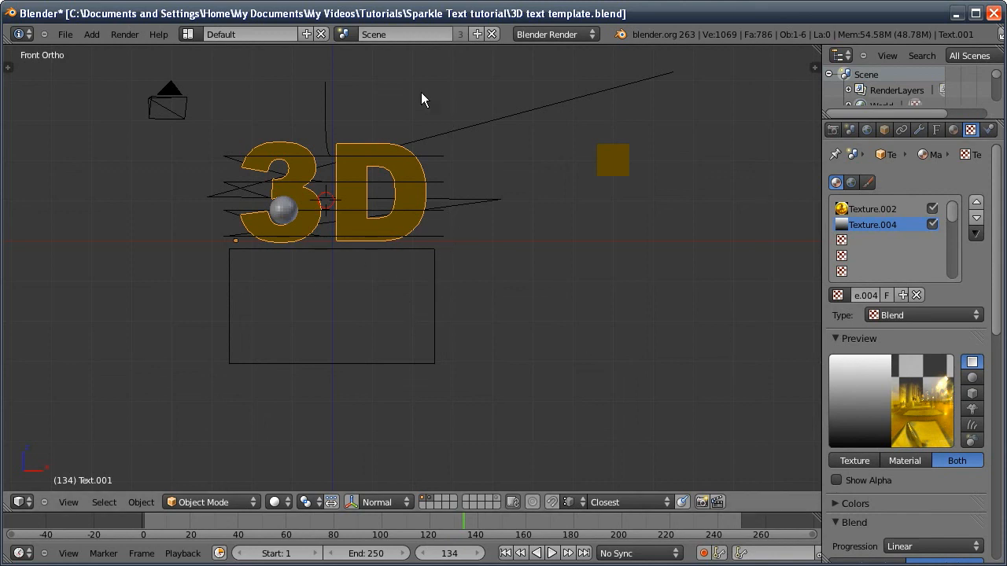
pyautogui.moveTo(477, 553); pyautogui.dragTo(479, 552)
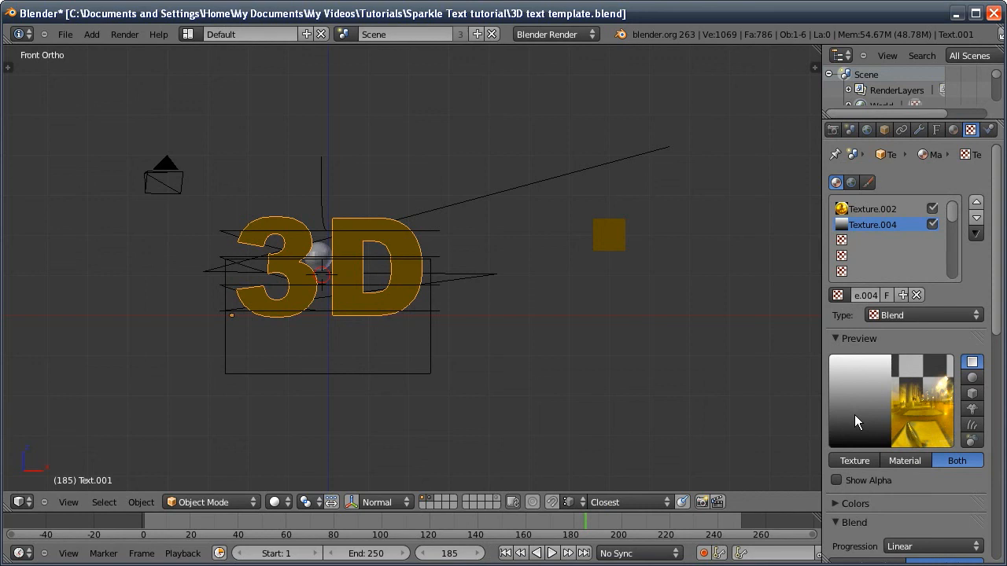
pyautogui.moveTo(453, 553); pyautogui.dragTo(476, 559)
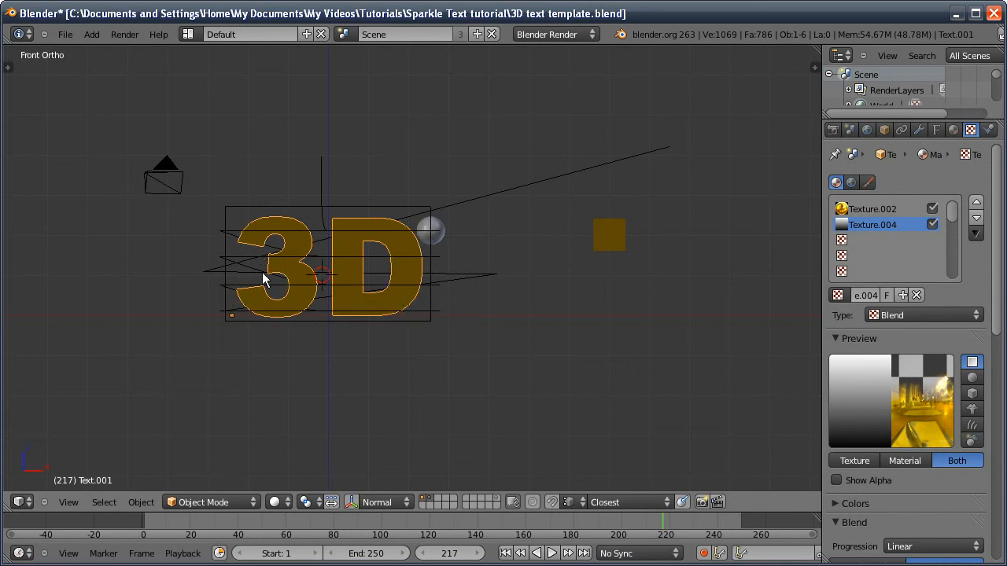
pyautogui.moveTo(449, 553)
pyautogui.mouseDown()
pyautogui.moveTo(485, 563)
pyautogui.moveTo(477, 559)
pyautogui.mouseUp()
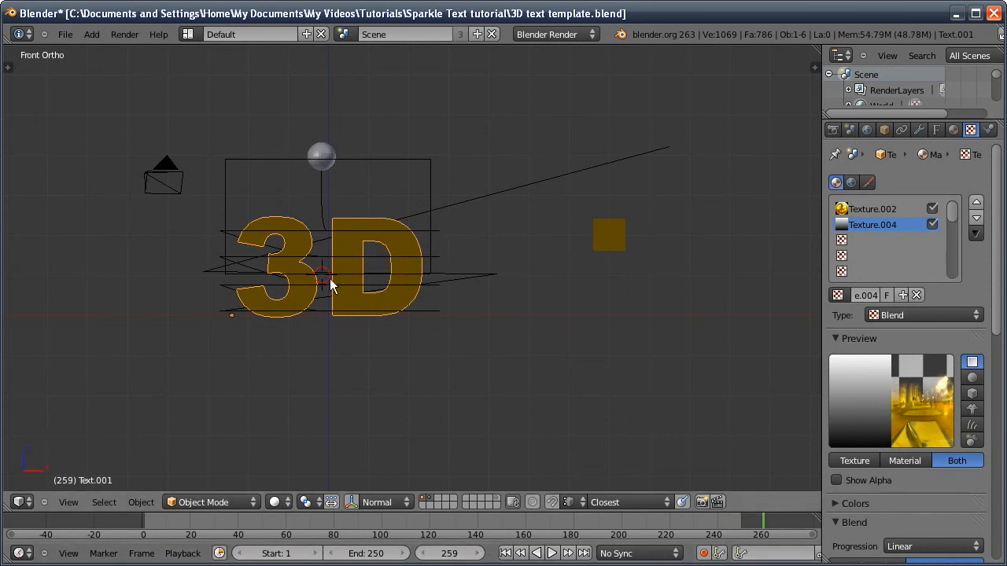